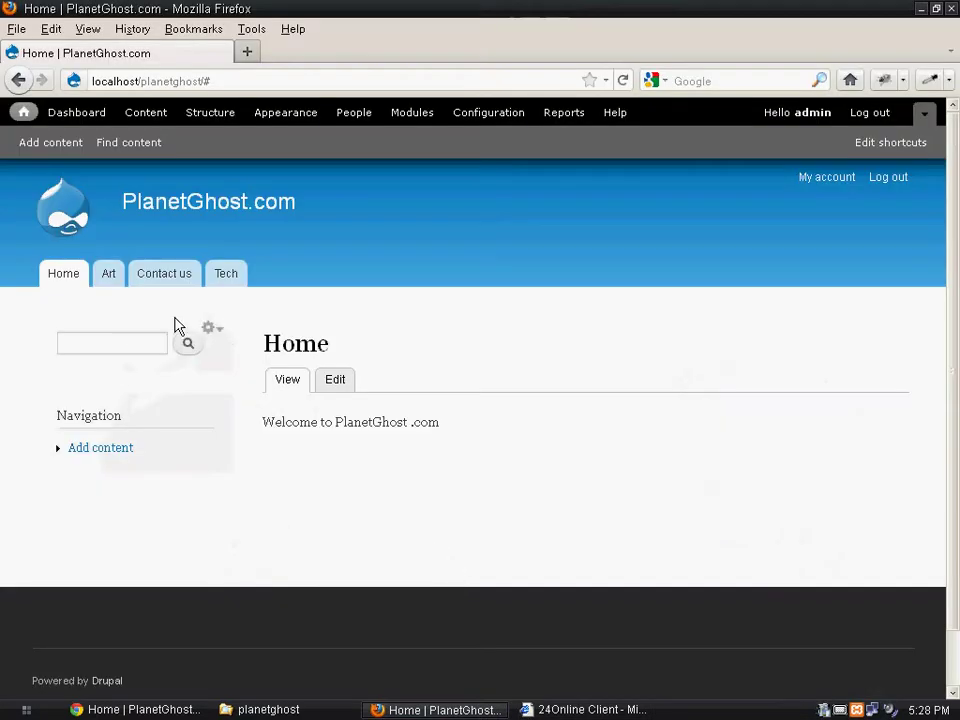
Step: Compare the Art and Tech list pages, noting both are headed Articles
click(104, 283)
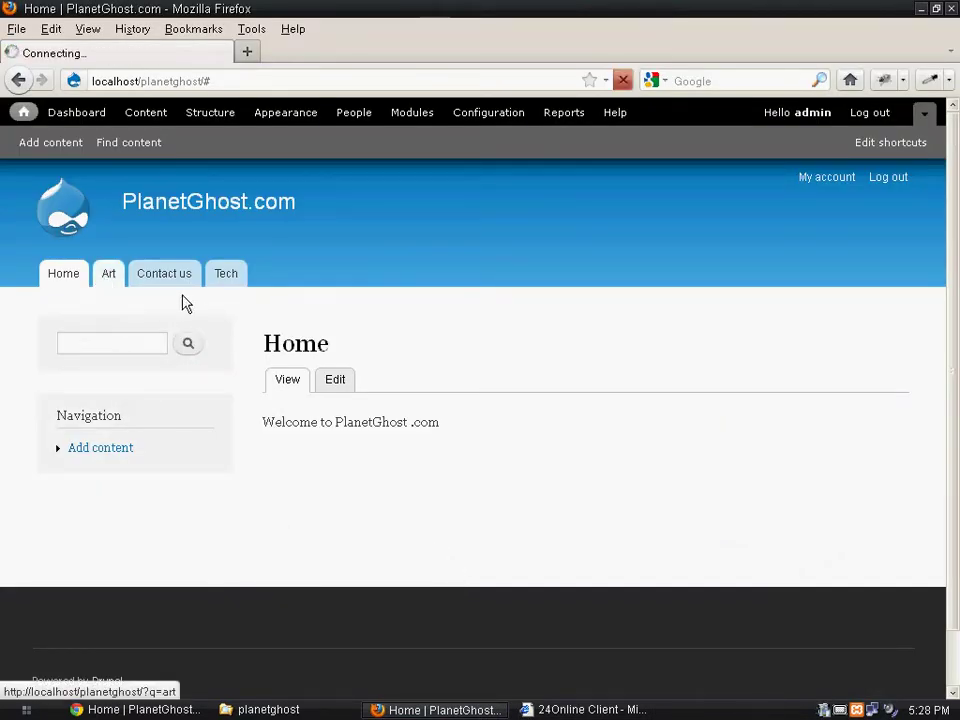
click(240, 288)
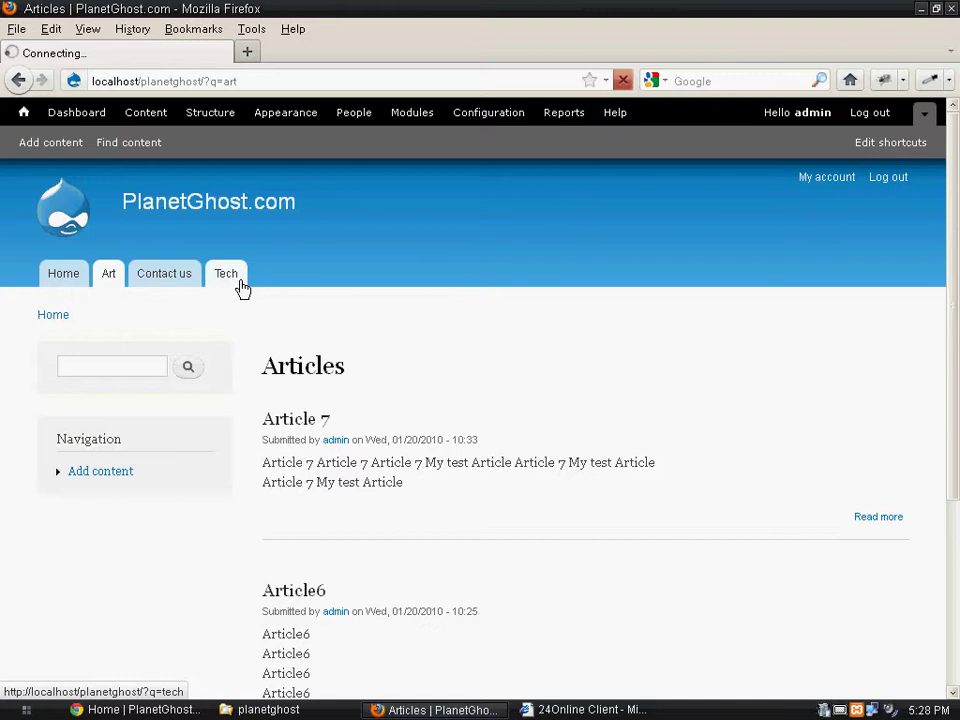
scroll(553, 432, down, 2)
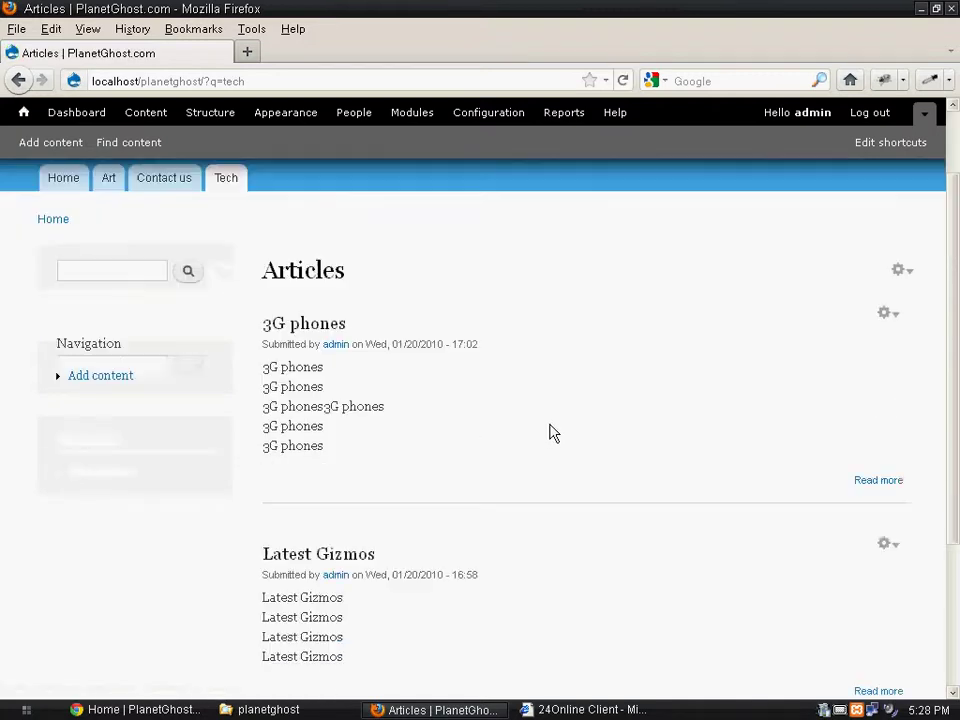
scroll(552, 430, down, 1)
scroll(560, 428, up, 2)
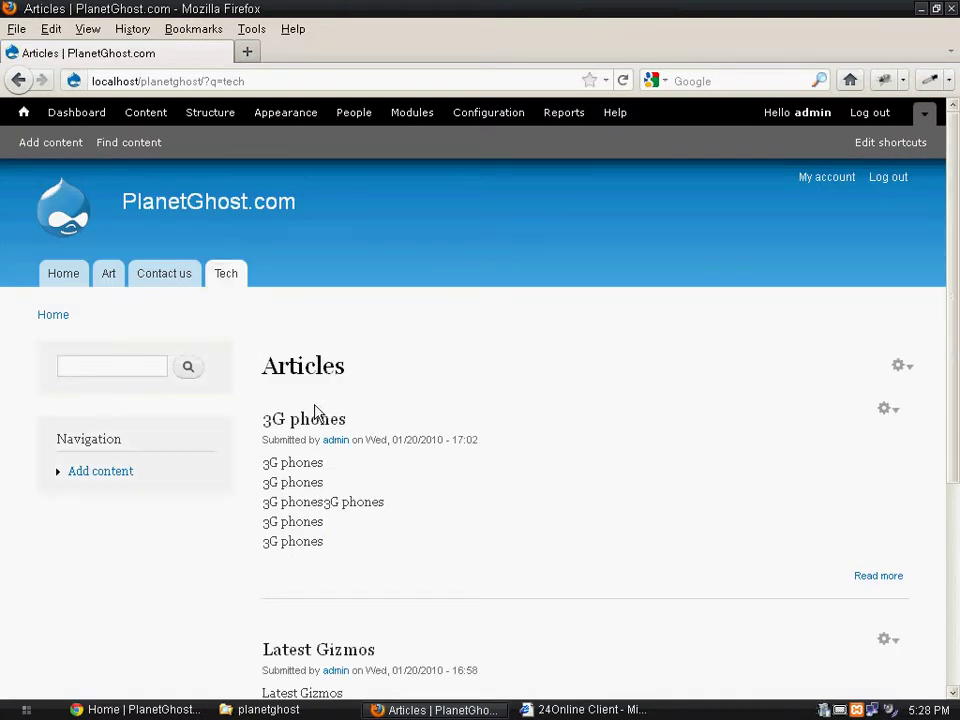
double_click(287, 366)
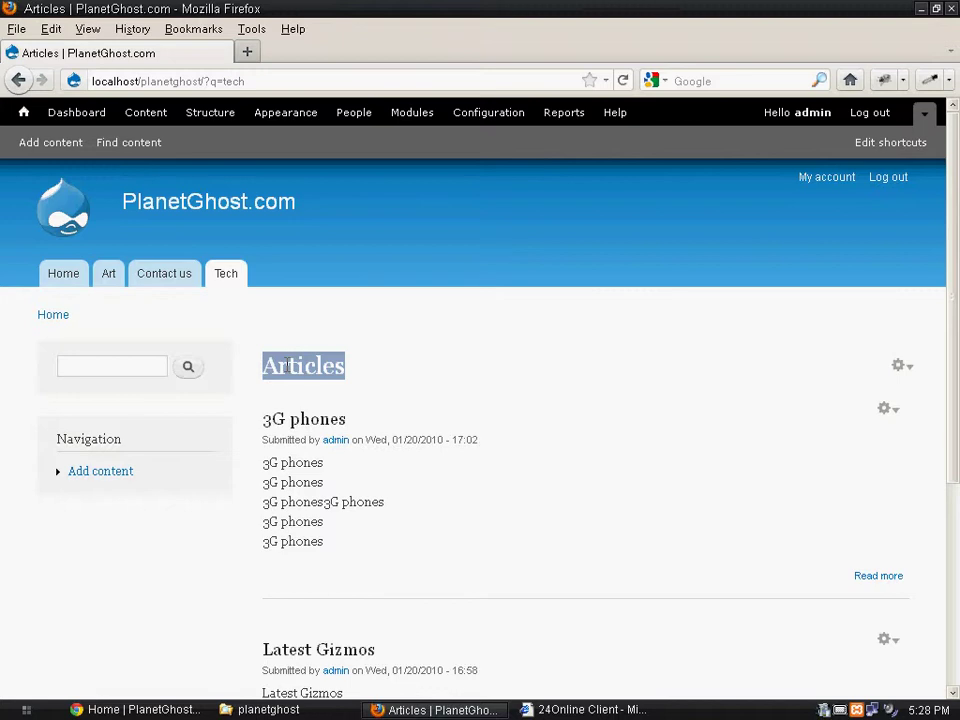
click(300, 366)
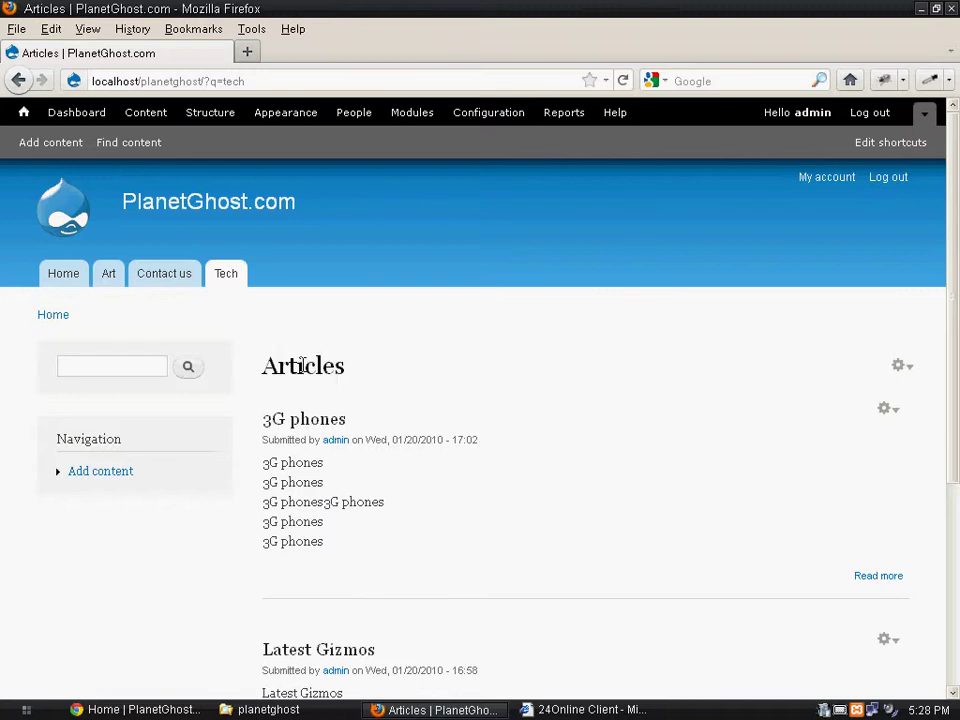
double_click(300, 366)
click(396, 373)
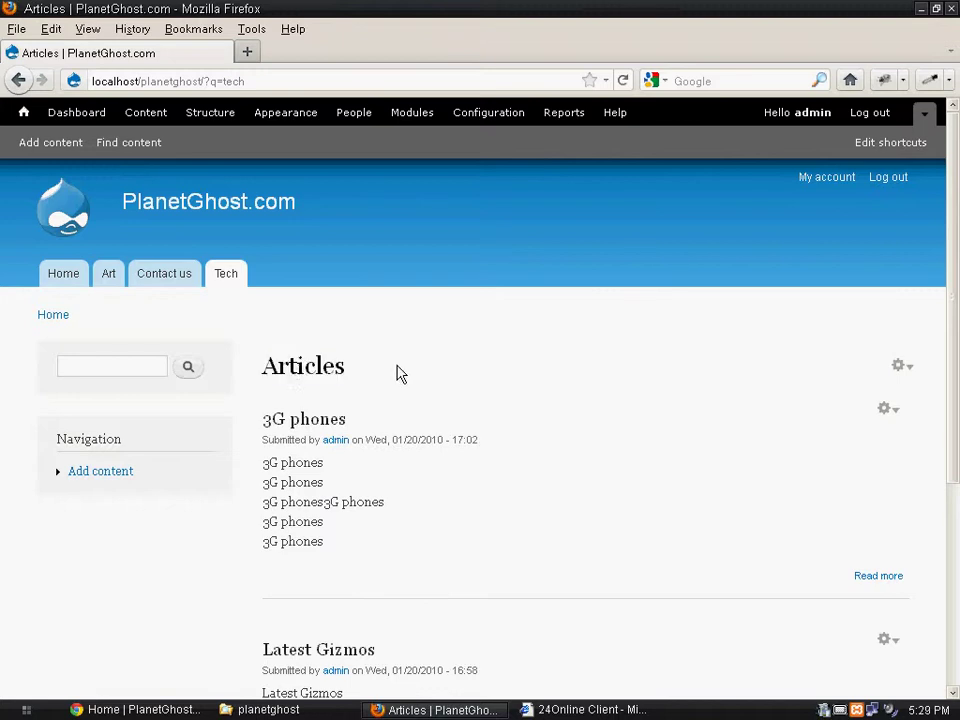
double_click(302, 368)
Step: Return to the Art page and reveal its view's gear menu with Edit view
click(104, 280)
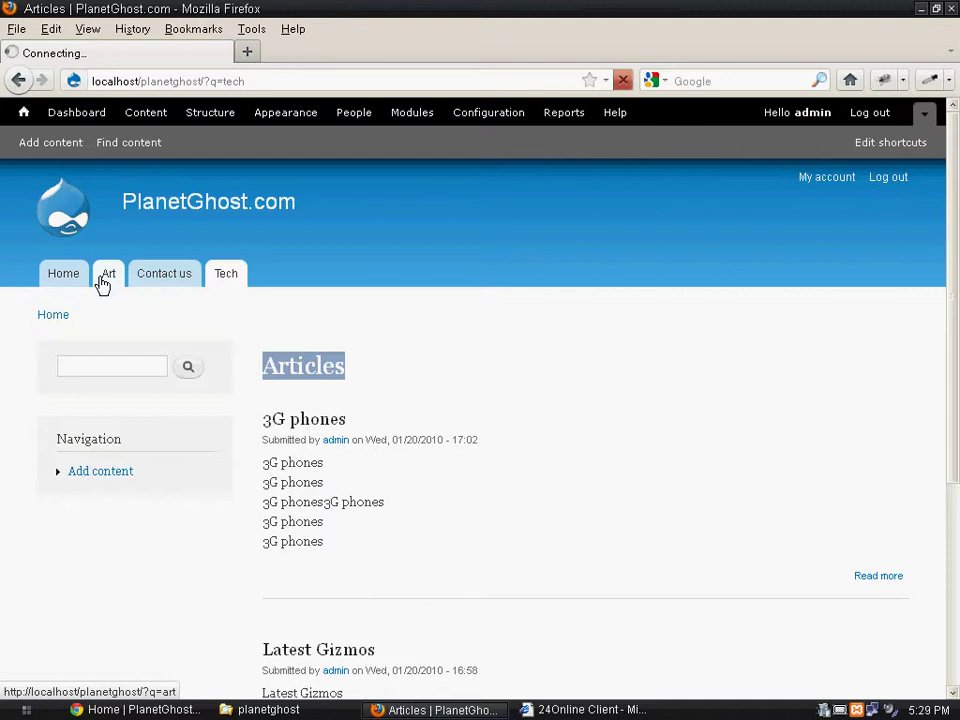
double_click(299, 367)
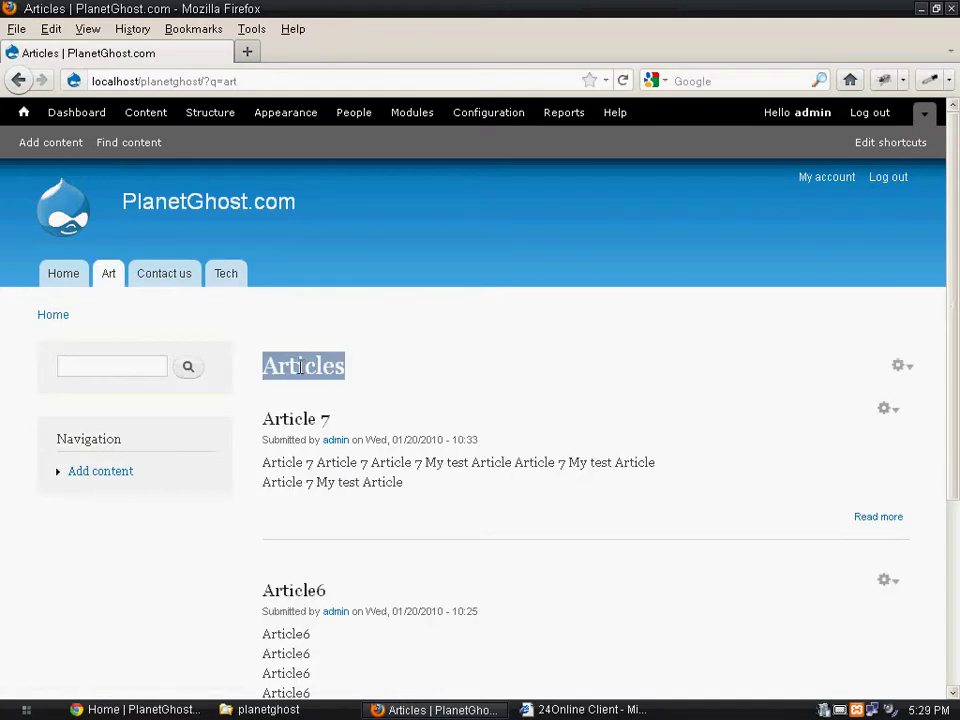
click(406, 375)
click(908, 367)
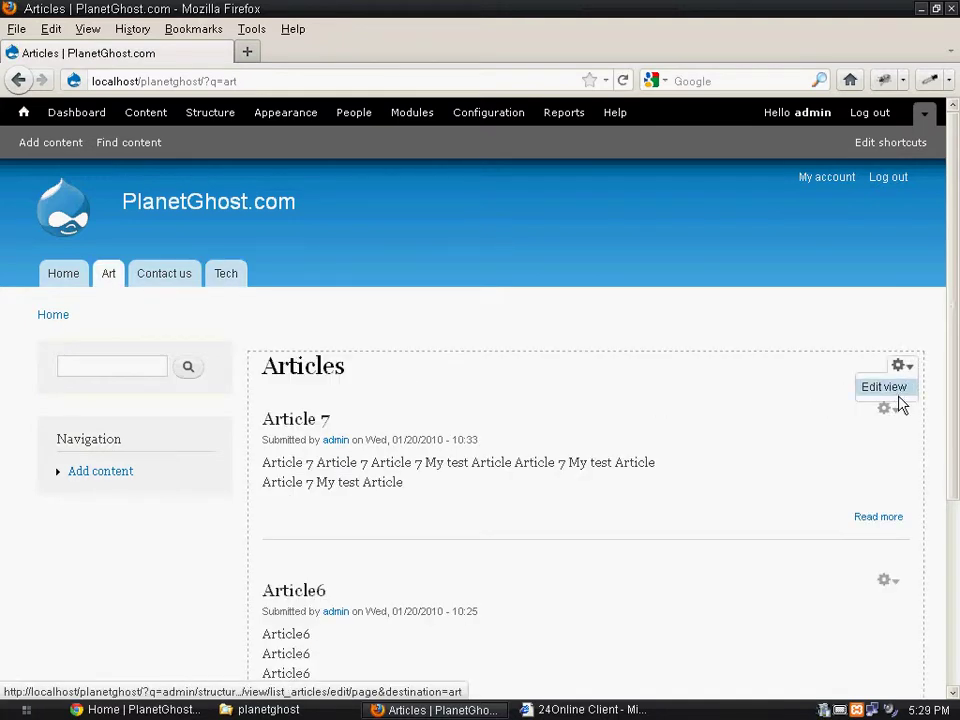
Step: Open the List Articles view editor for the Art page and locate its Title setting
click(905, 368)
click(900, 390)
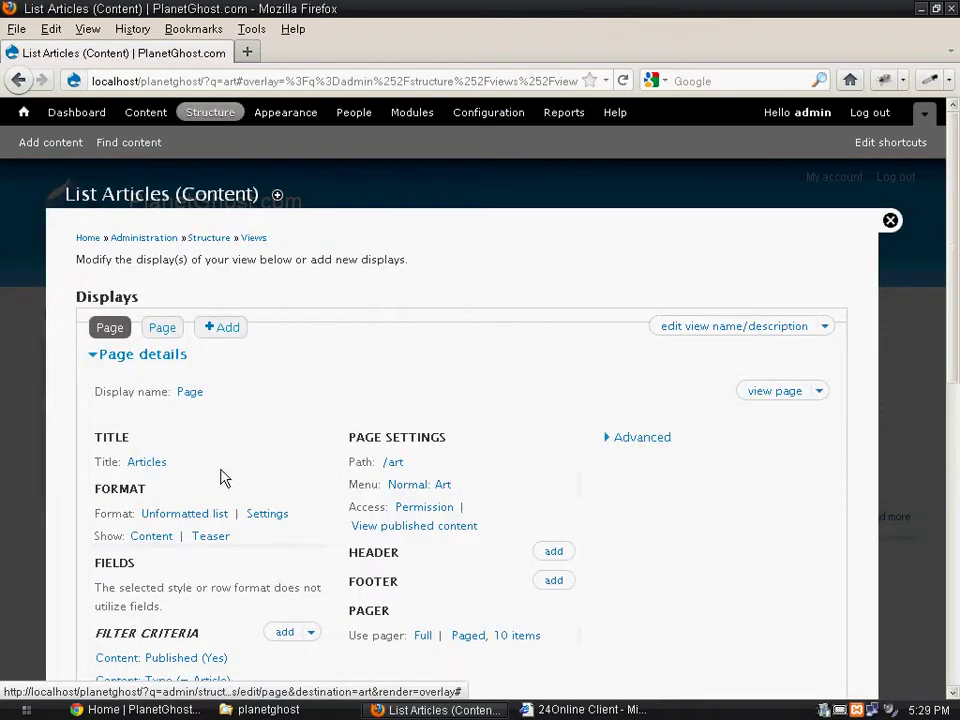
scroll(225, 472, down, 2)
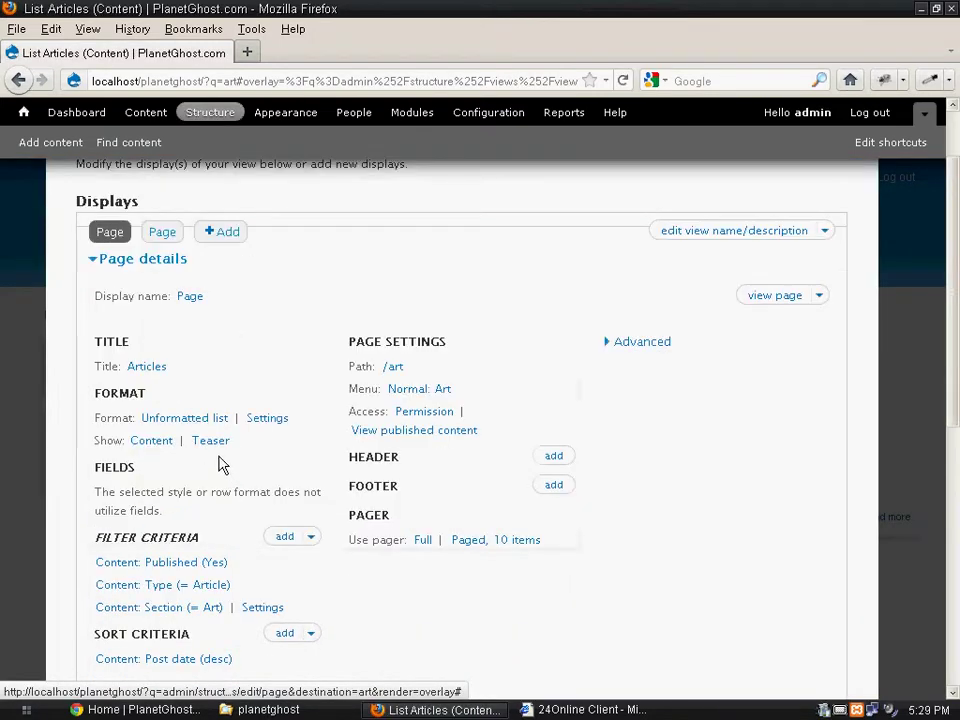
double_click(102, 366)
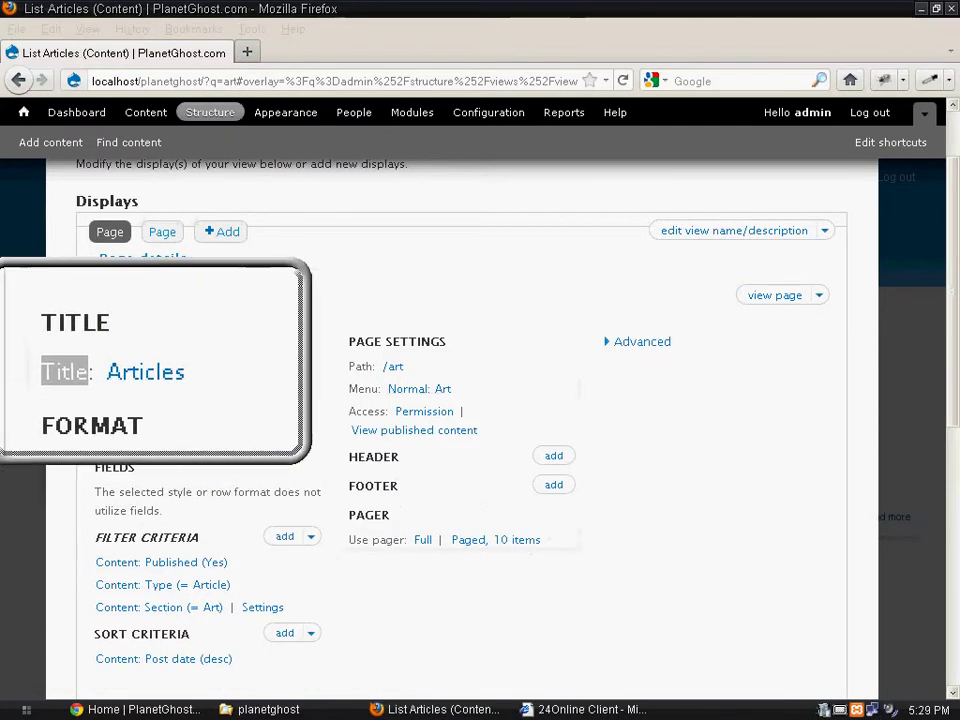
Step: Change the title from Articles to 'Art', overridden for this page only
click(153, 372)
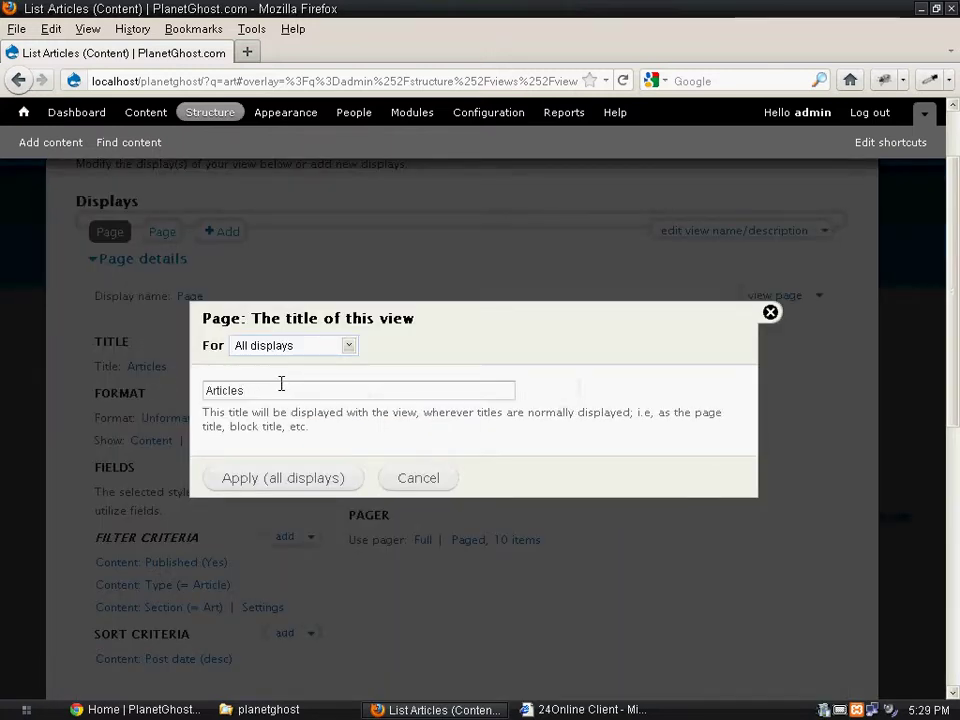
double_click(281, 384)
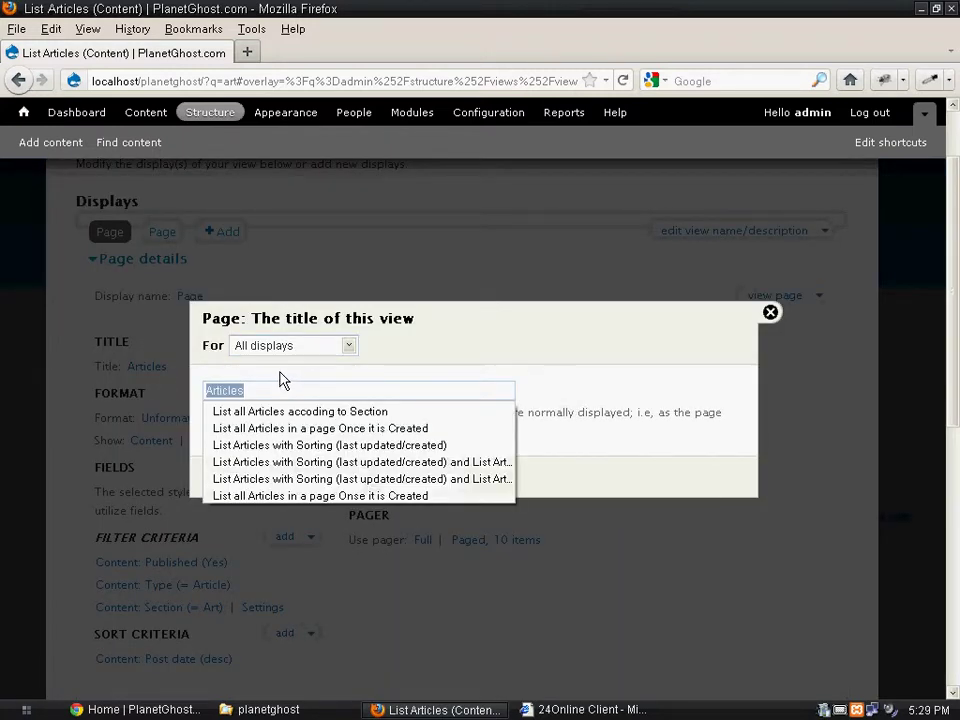
text(A)
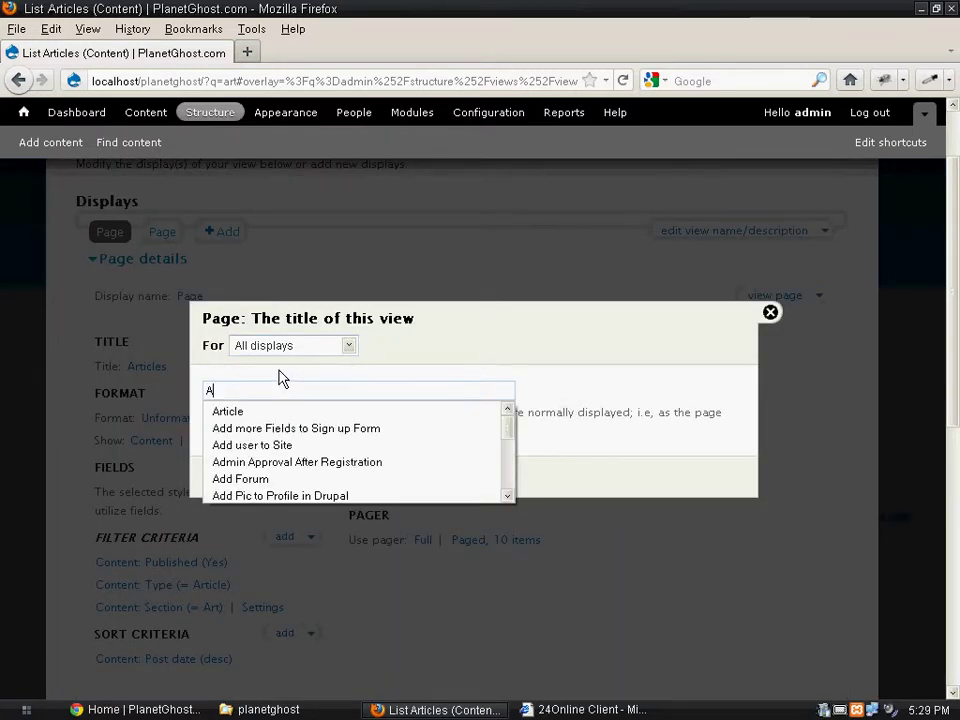
text(rt)
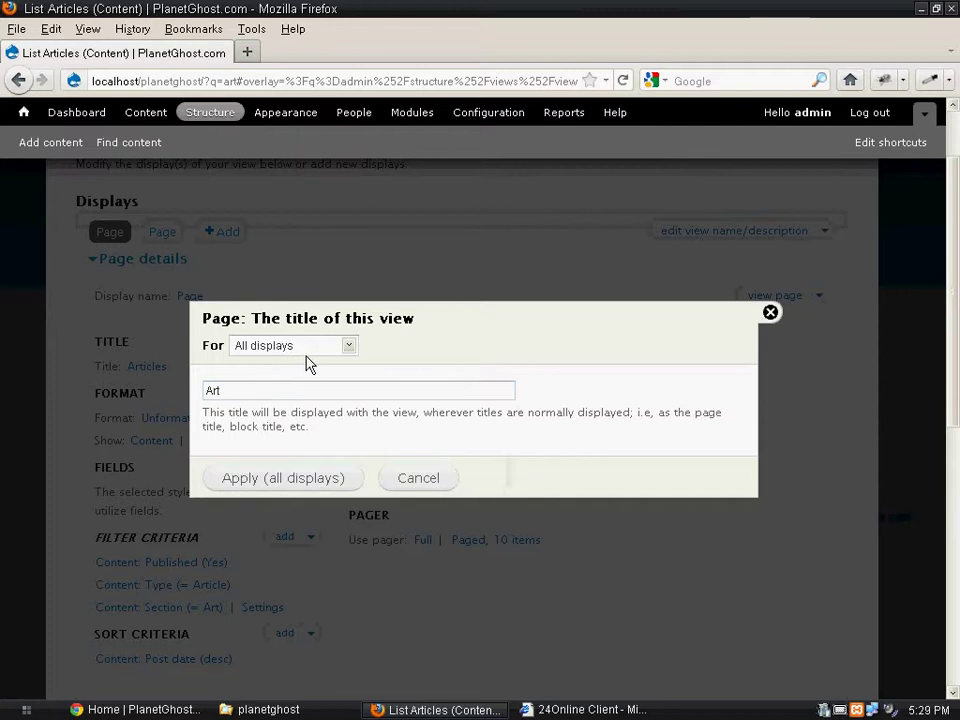
click(318, 350)
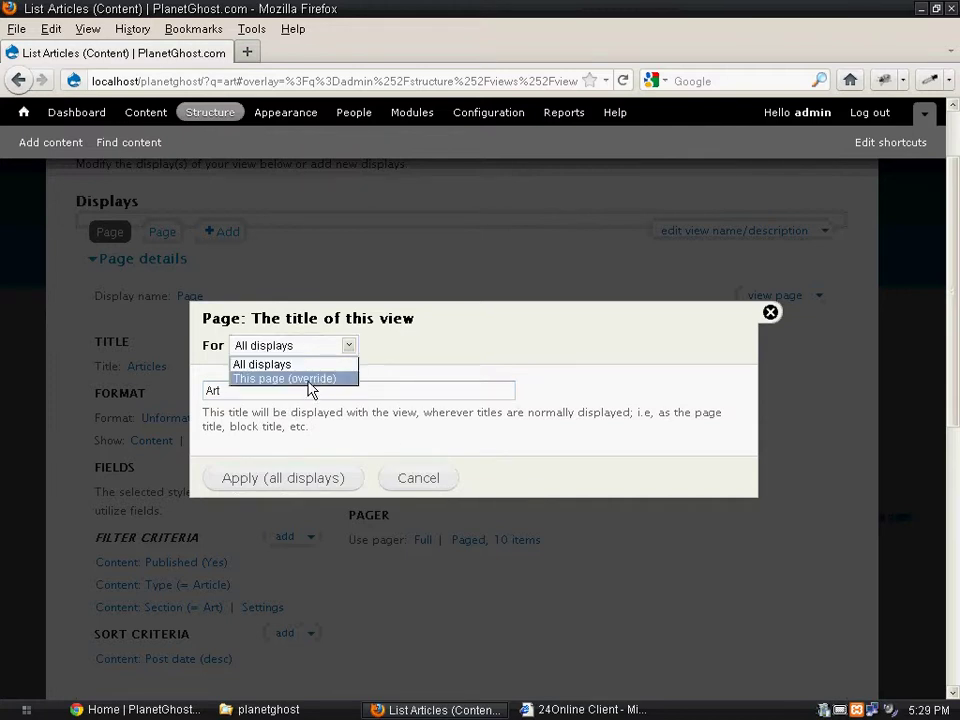
click(310, 379)
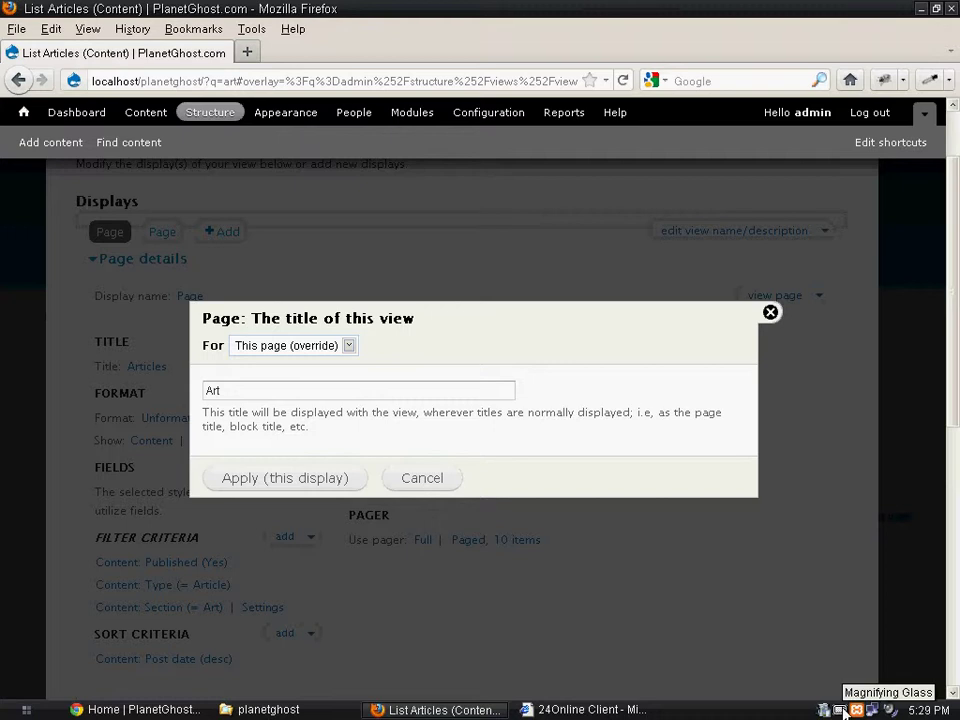
click(890, 710)
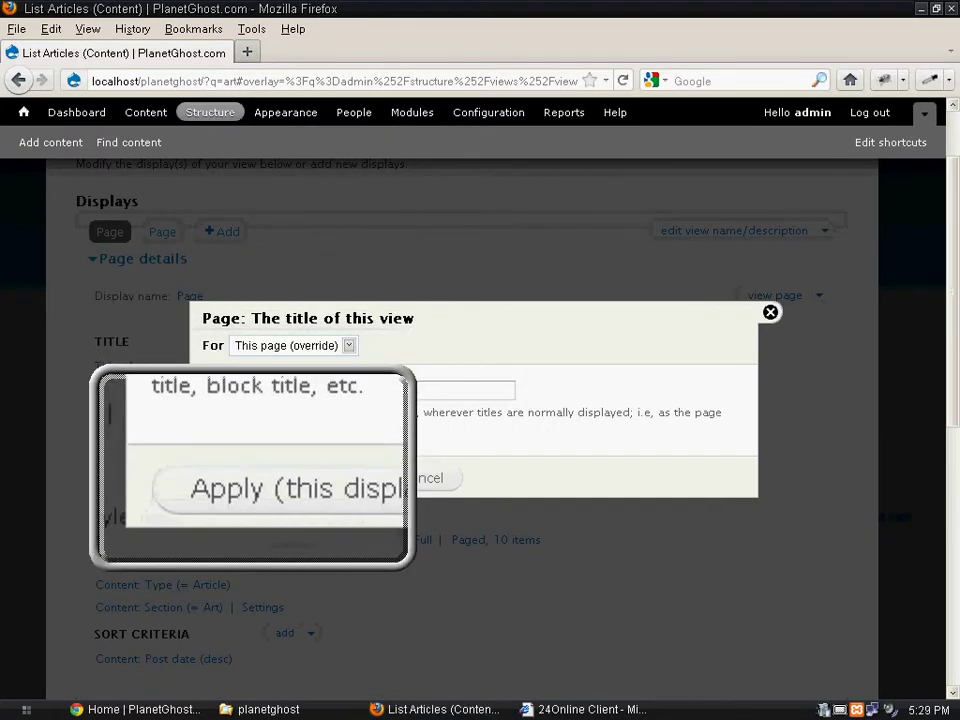
click(257, 486)
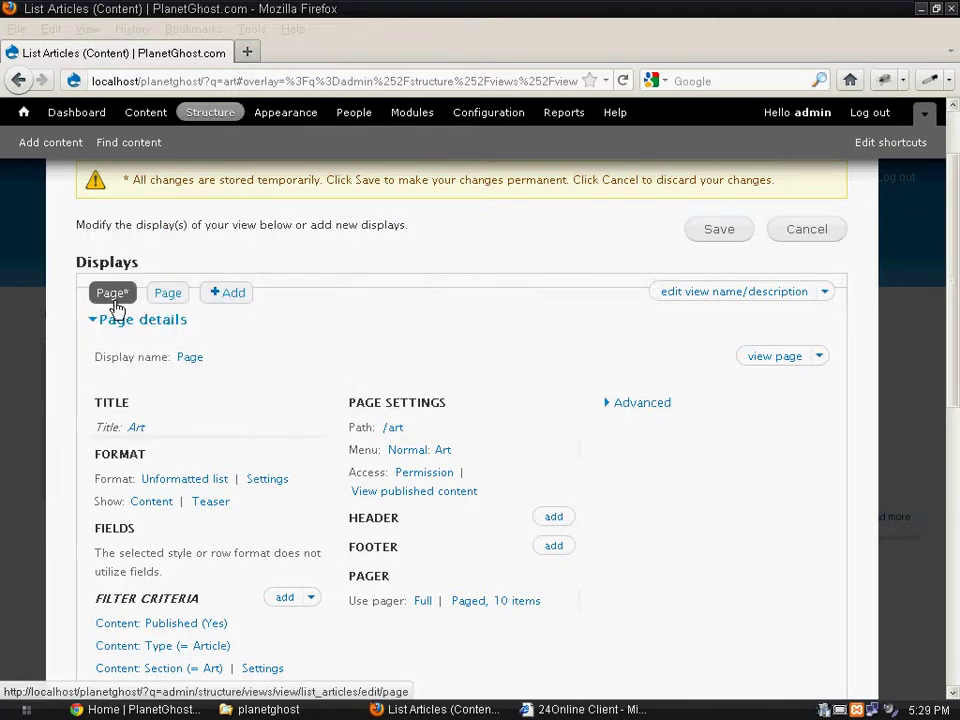
Step: Replace the display name 'Page' with 'Art', apply it, and save the view
click(189, 361)
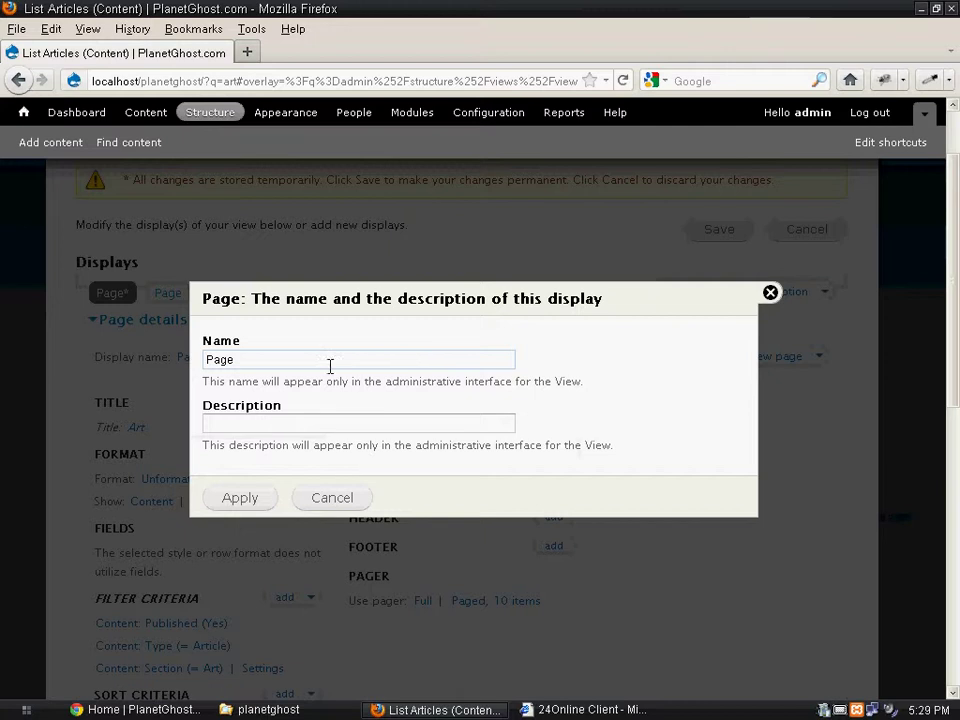
double_click(303, 366)
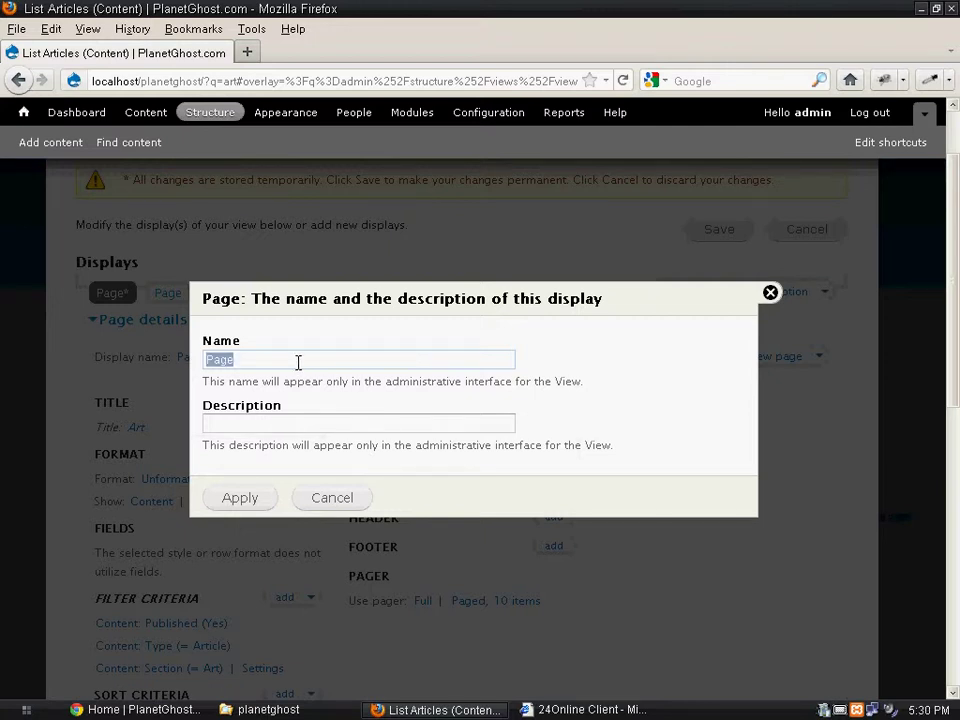
text(Art)
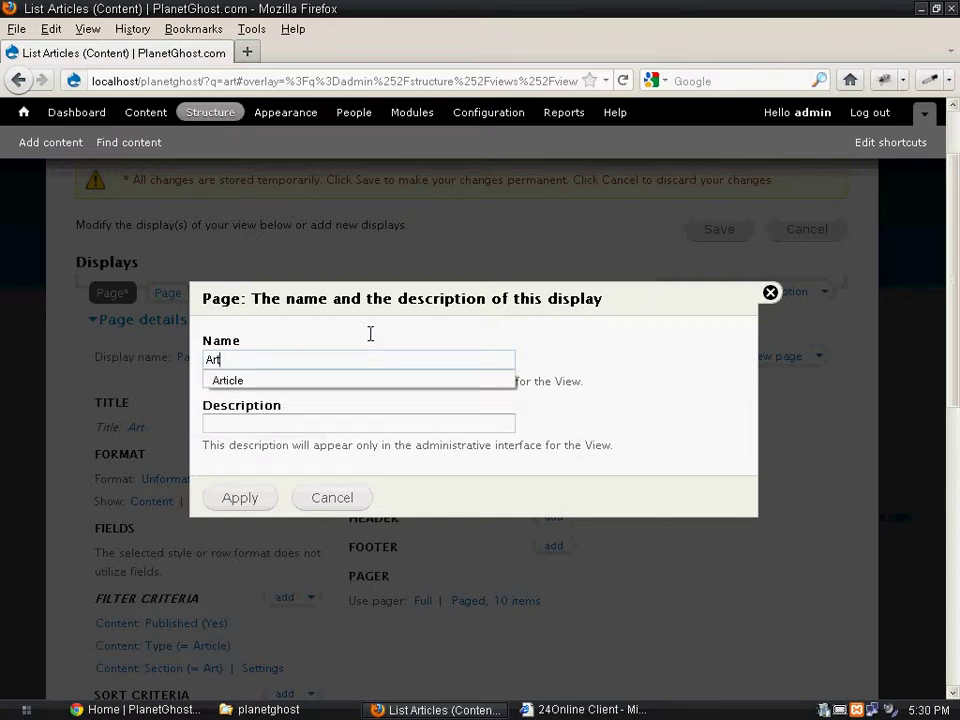
click(246, 498)
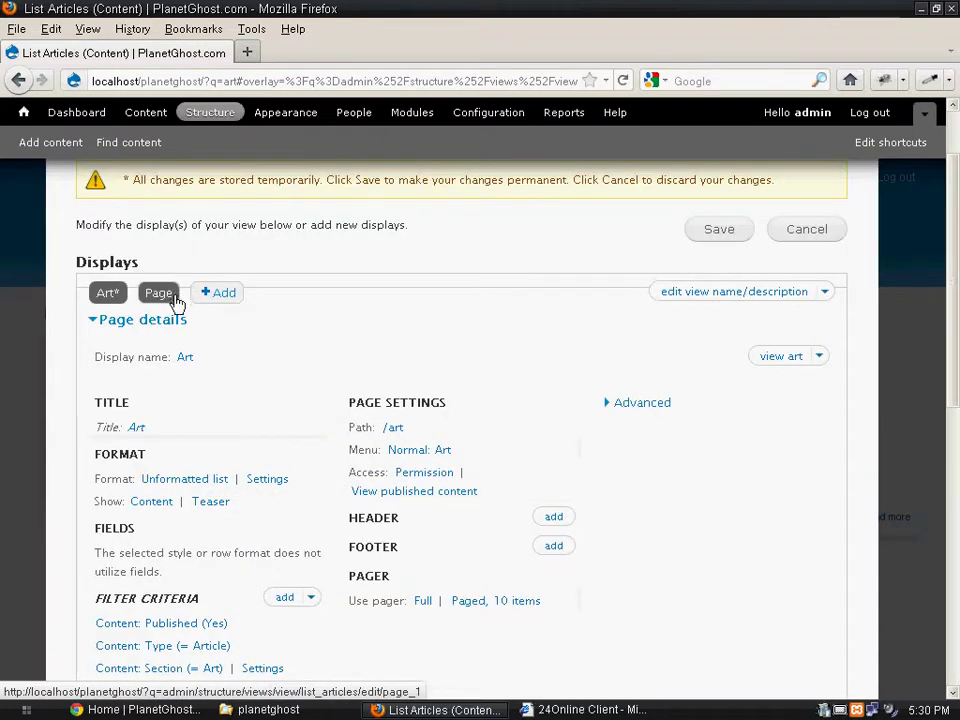
click(722, 236)
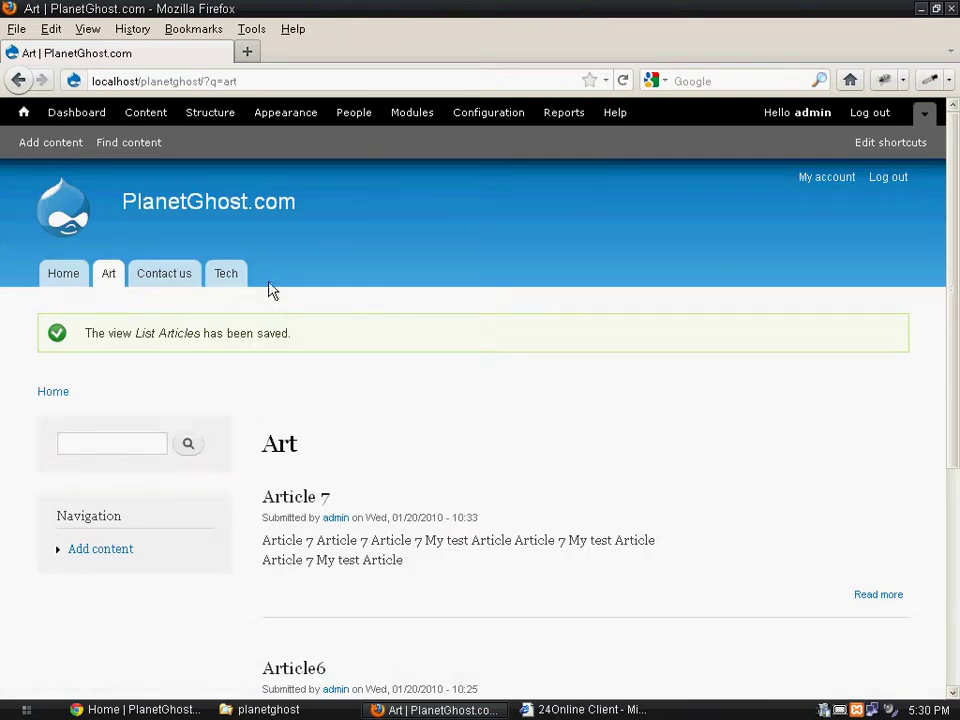
Step: Open the home page in a new tab and check the Art page heading
middle_click(24, 113)
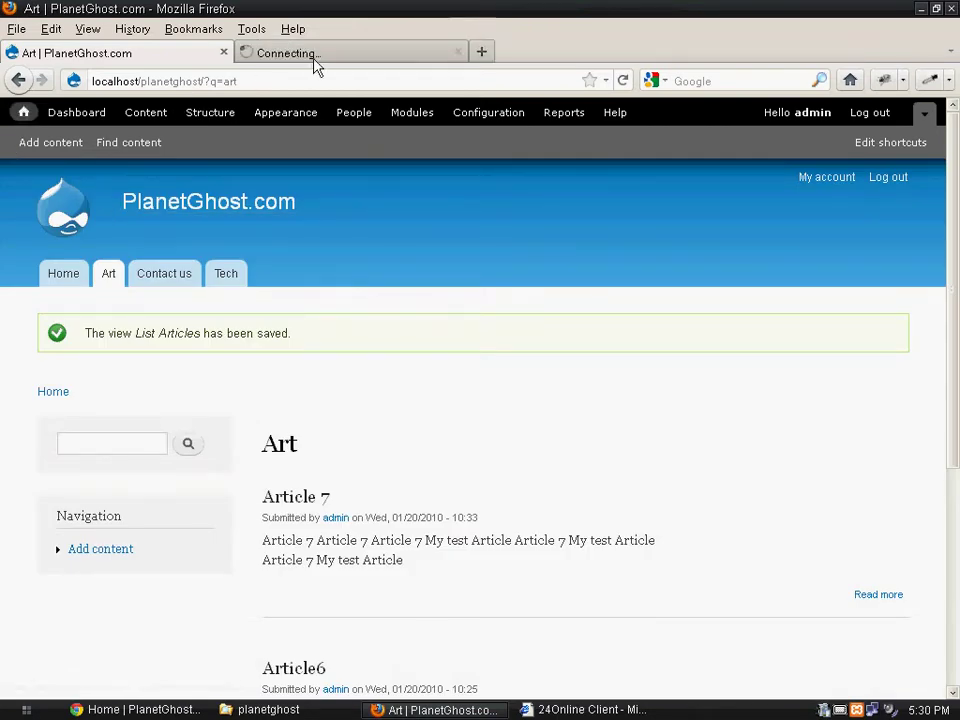
click(345, 53)
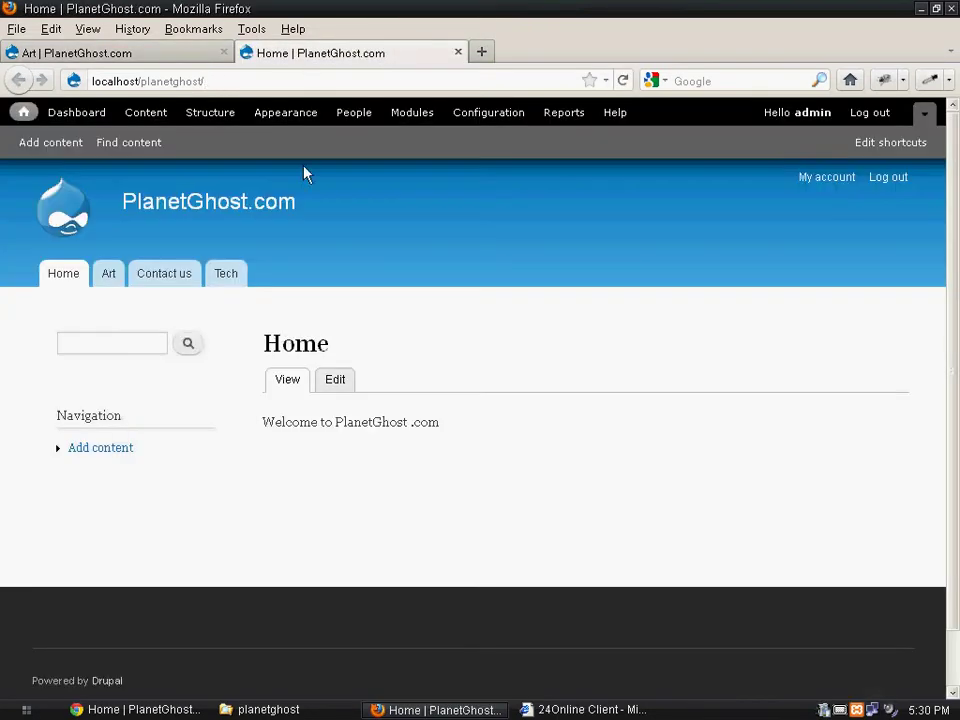
click(102, 279)
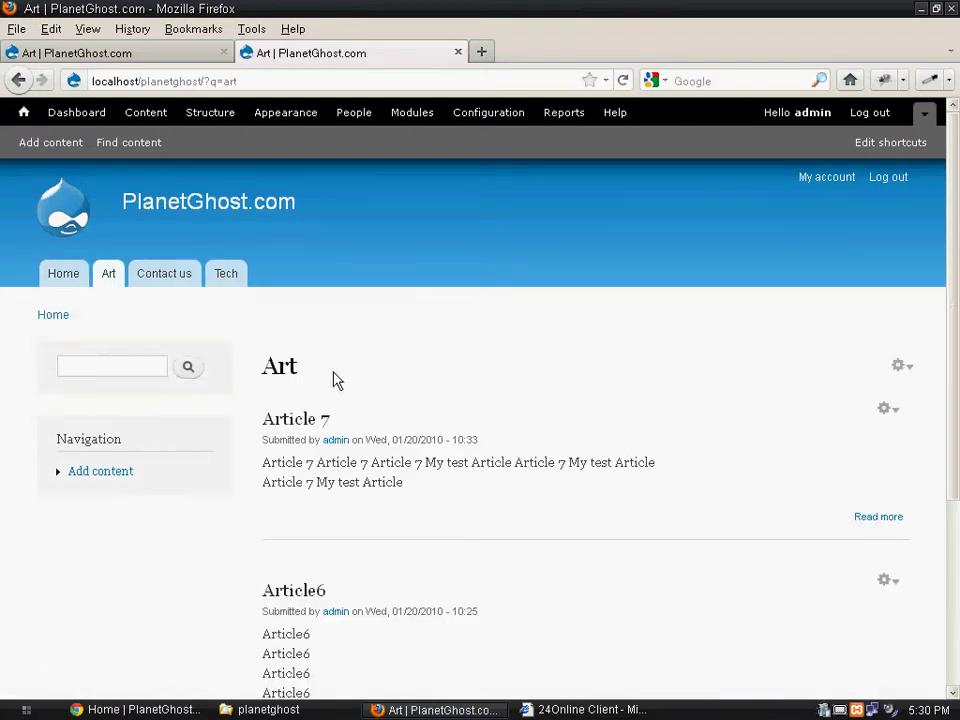
drag(263, 366, 367, 371)
click(354, 368)
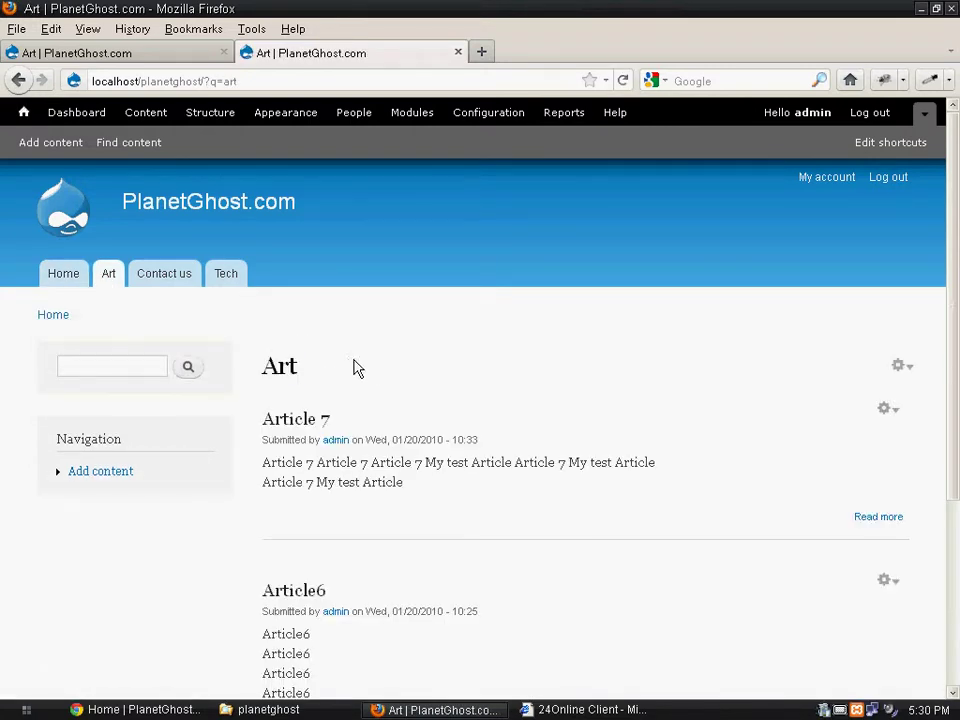
Step: Load the Tech page, still headed Articles, in both browser tabs and reveal its gear menu
click(238, 283)
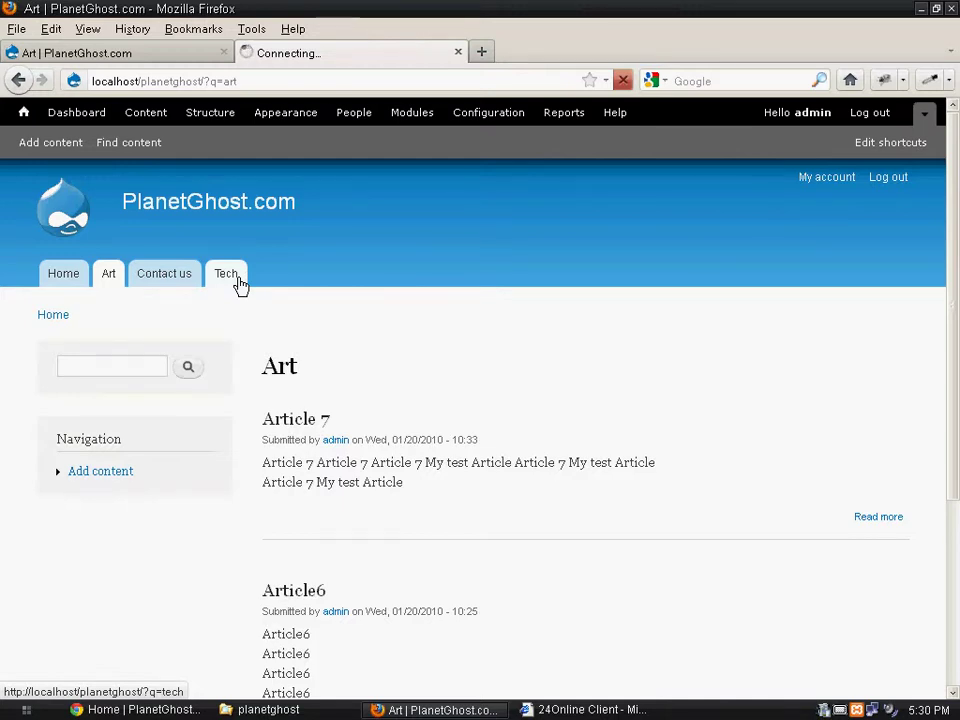
double_click(310, 368)
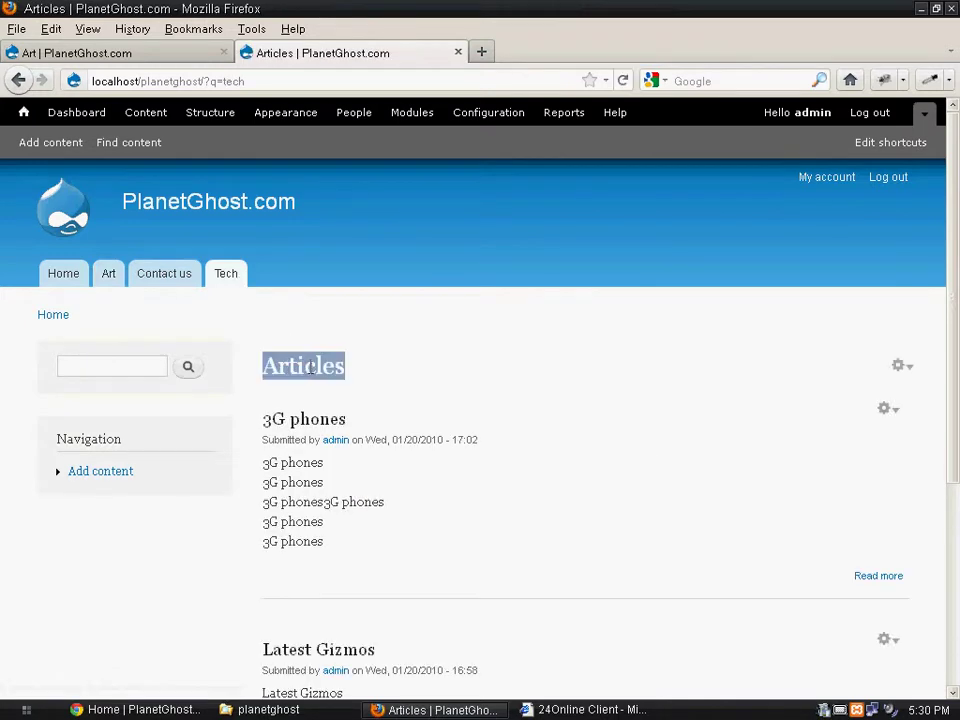
click(110, 53)
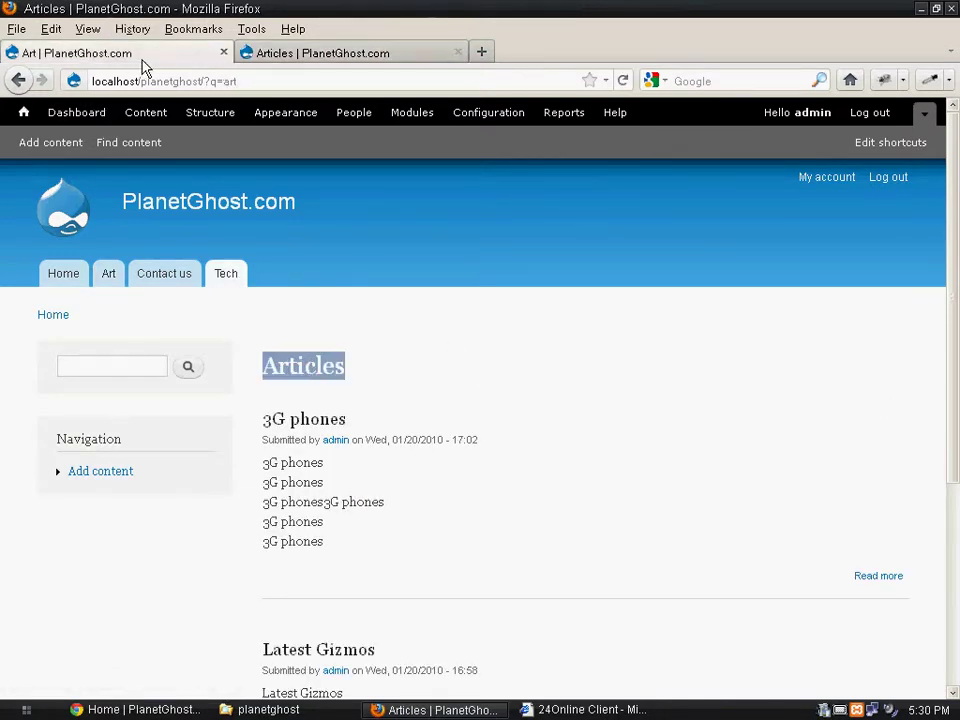
click(236, 281)
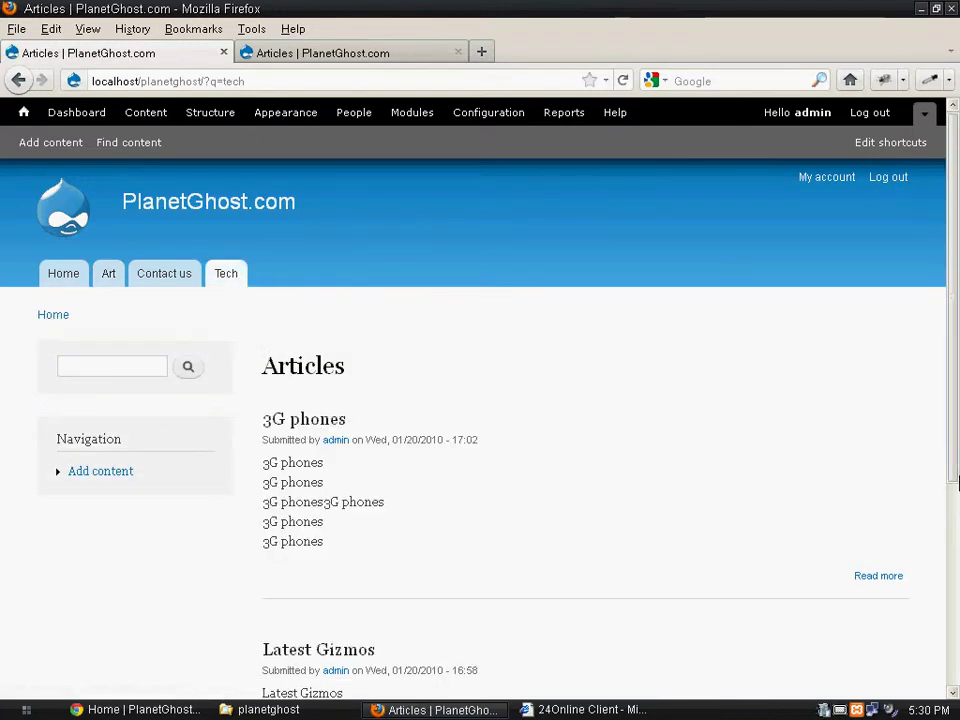
click(912, 369)
Step: Edit the view and rename the Tech page display from Page to 'Tech'
click(888, 389)
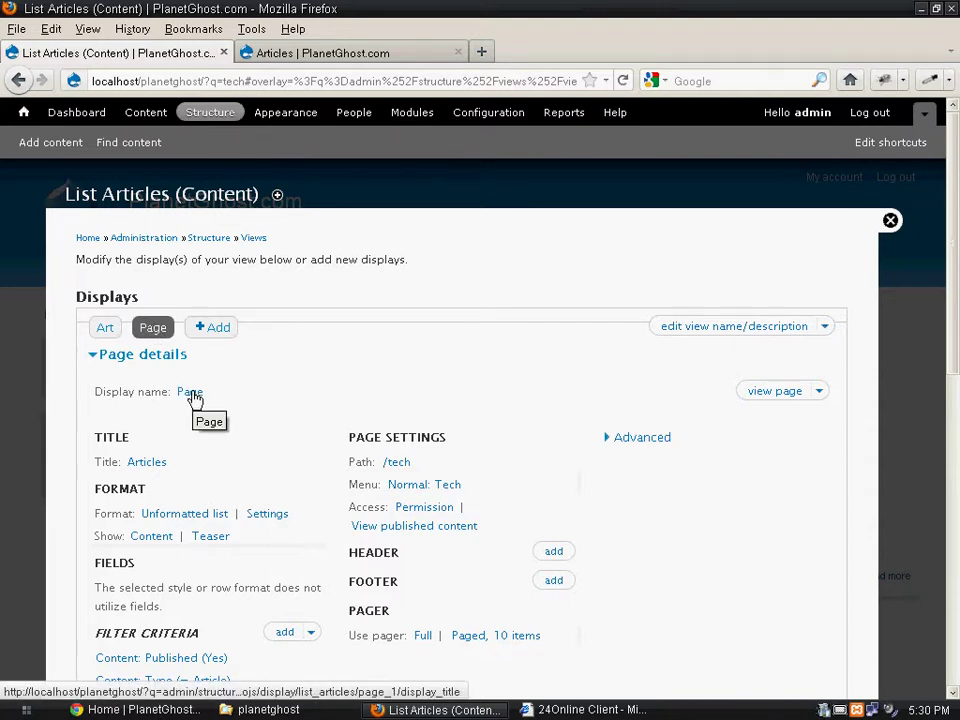
click(190, 393)
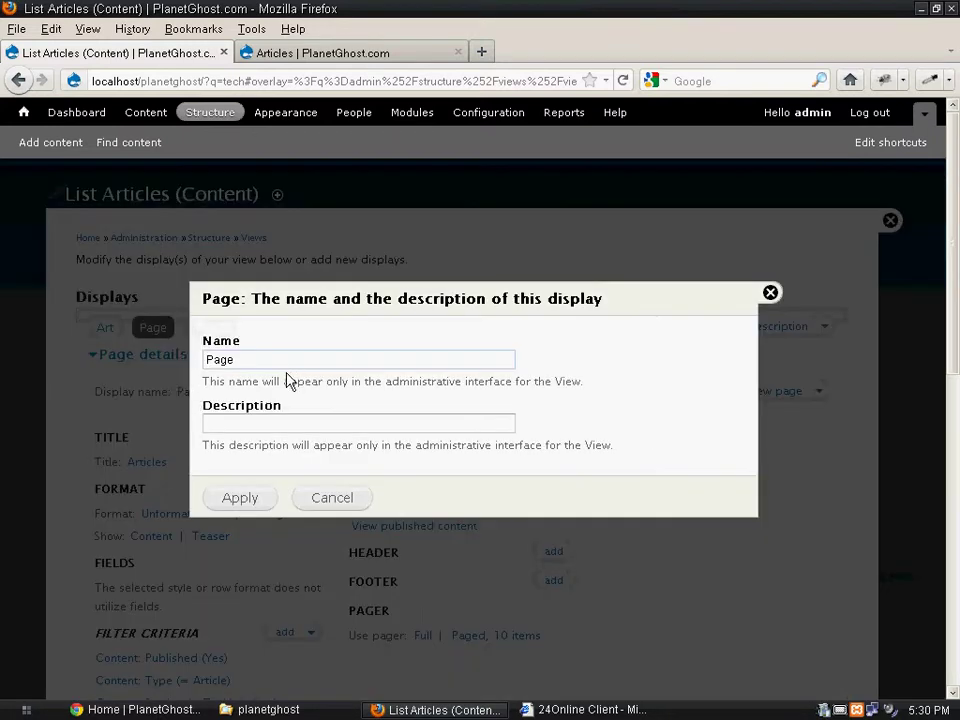
drag(240, 360, 73, 366)
text(Tech)
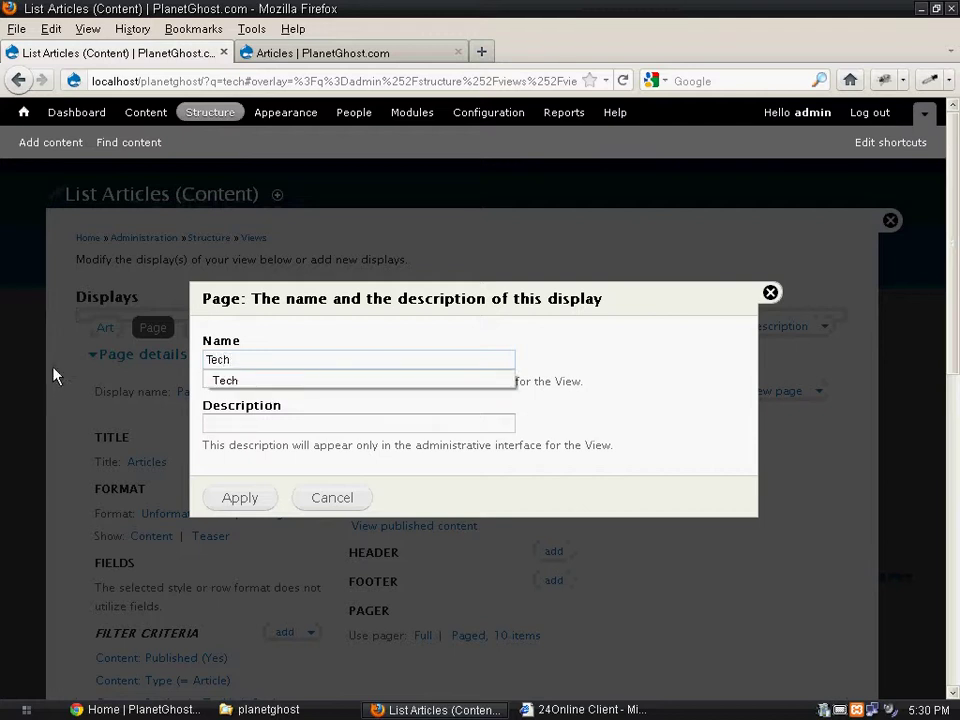
click(247, 383)
click(230, 505)
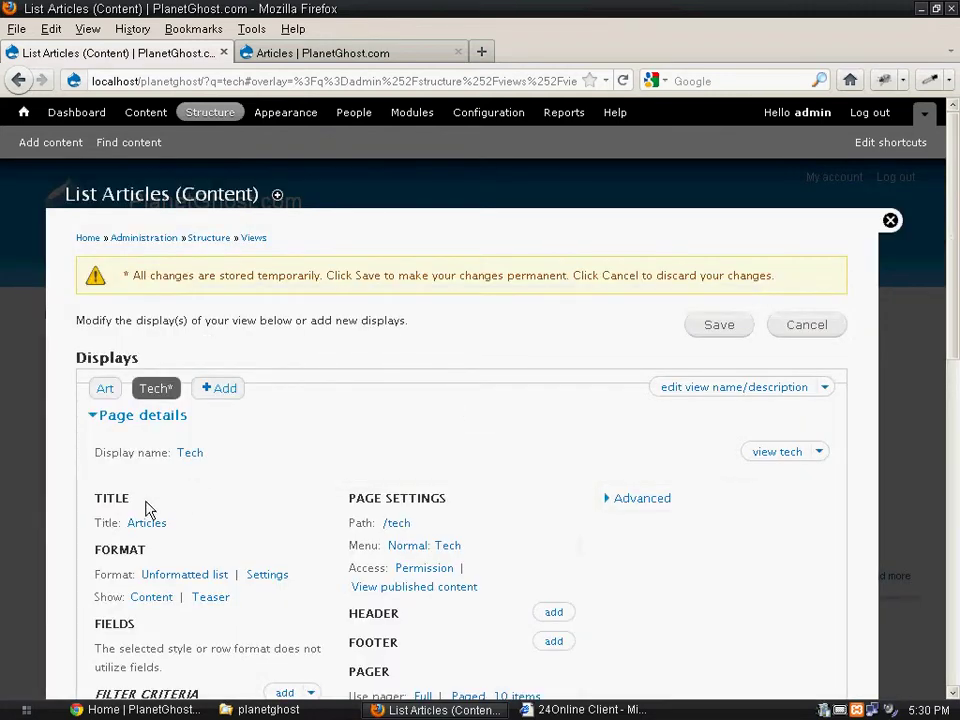
Step: Change the title from Articles to 'Tech' for all displays
click(154, 524)
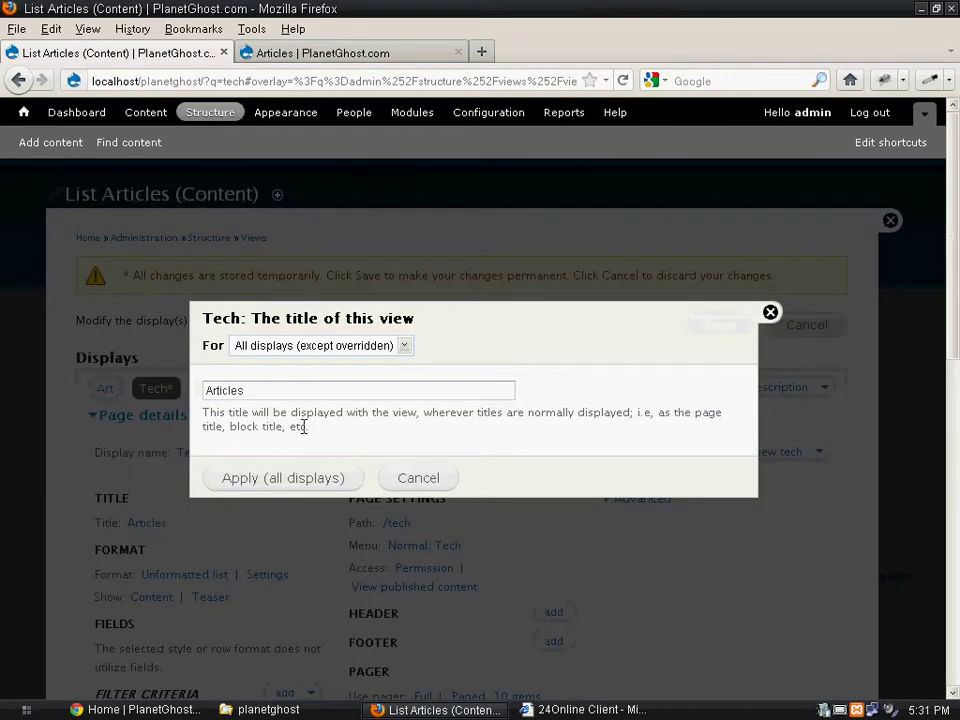
drag(272, 391, 2, 396)
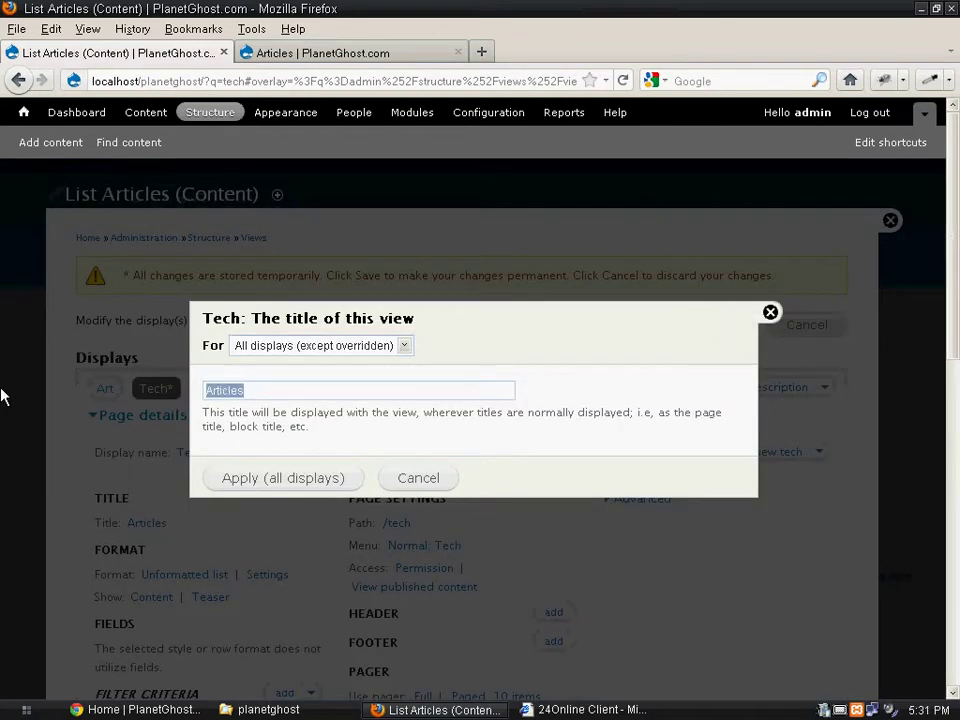
text(Tech)
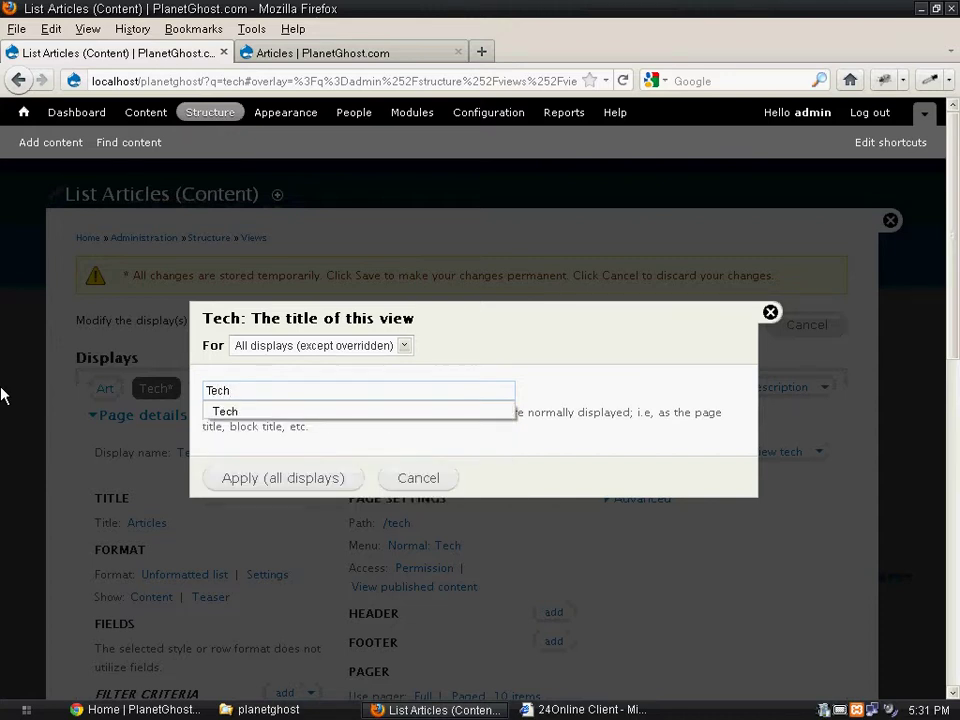
click(228, 413)
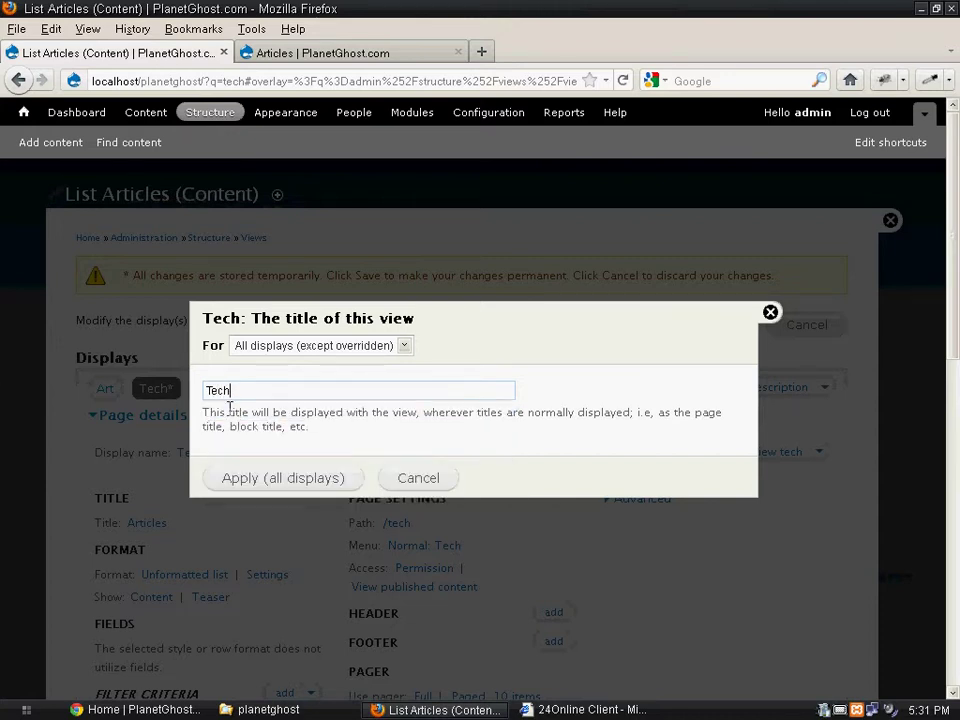
click(256, 484)
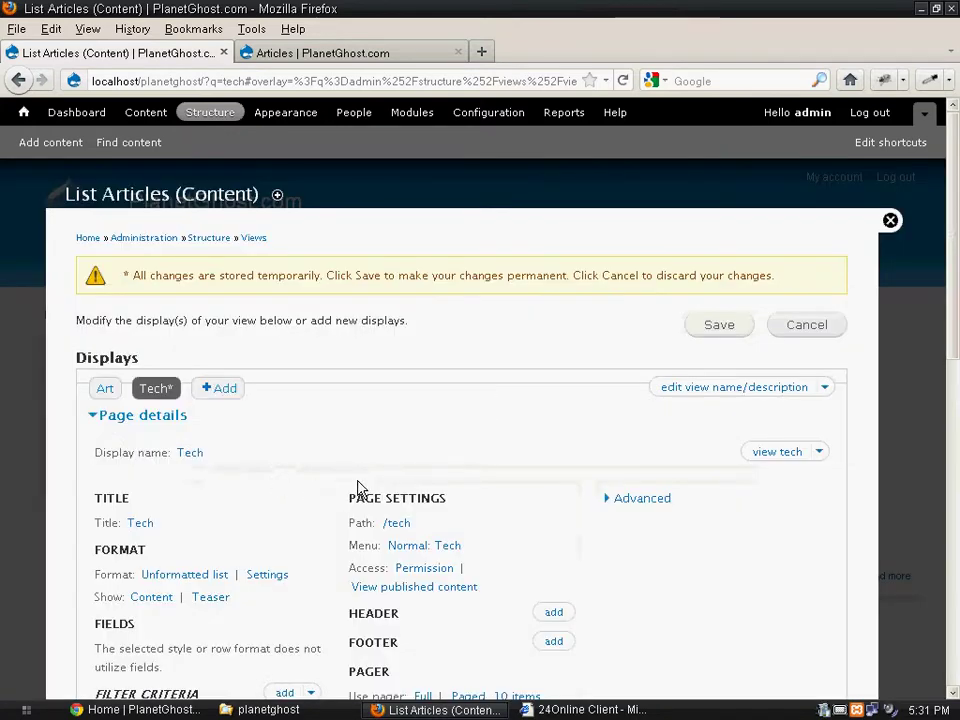
Step: Save the List Articles view and load the Art page in the other tab
click(731, 332)
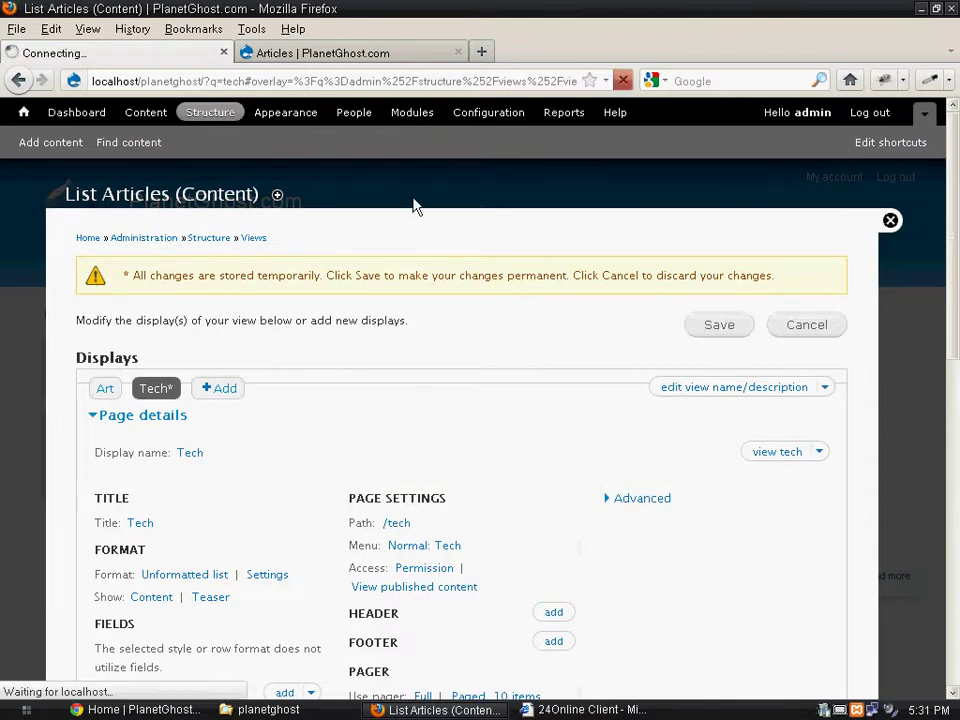
click(315, 58)
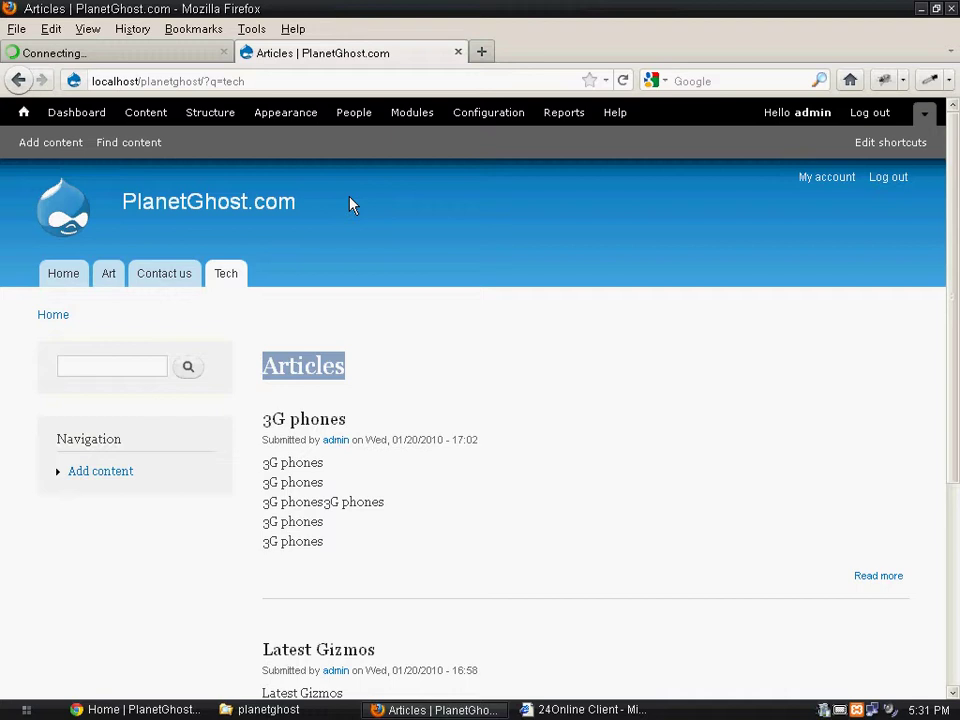
click(102, 276)
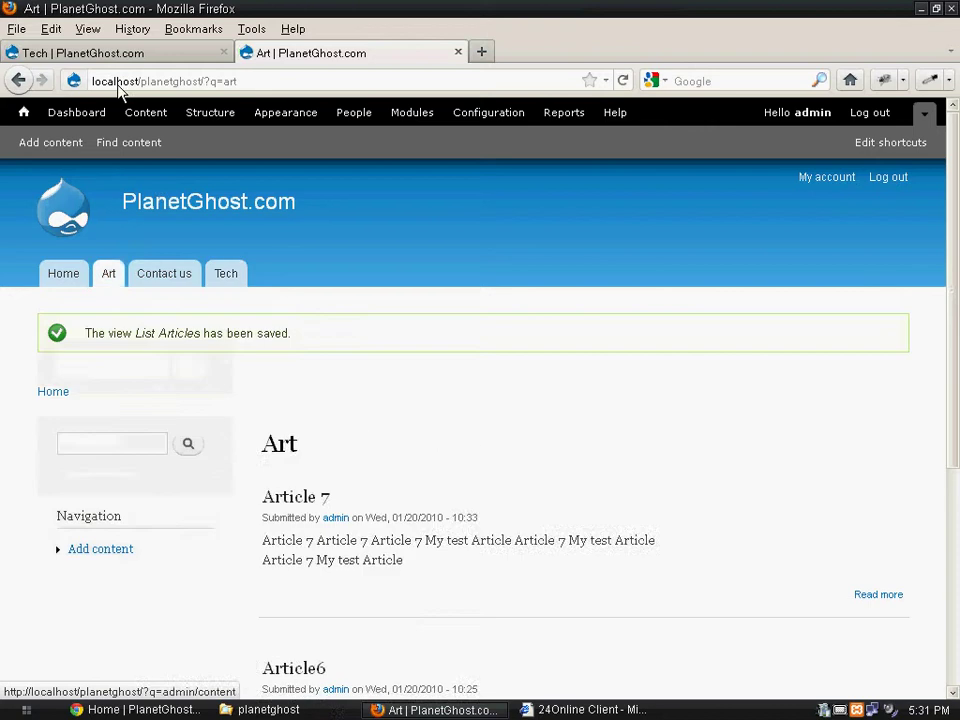
Step: Confirm the Tech page heading now reads Tech, then bring the other browser forward
click(128, 52)
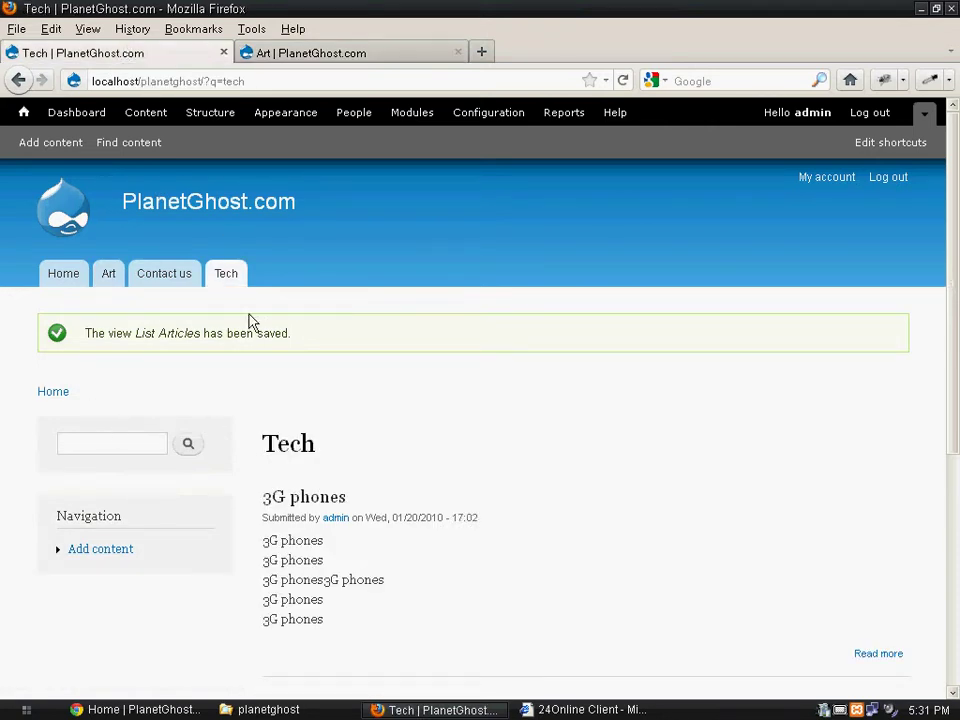
click(336, 56)
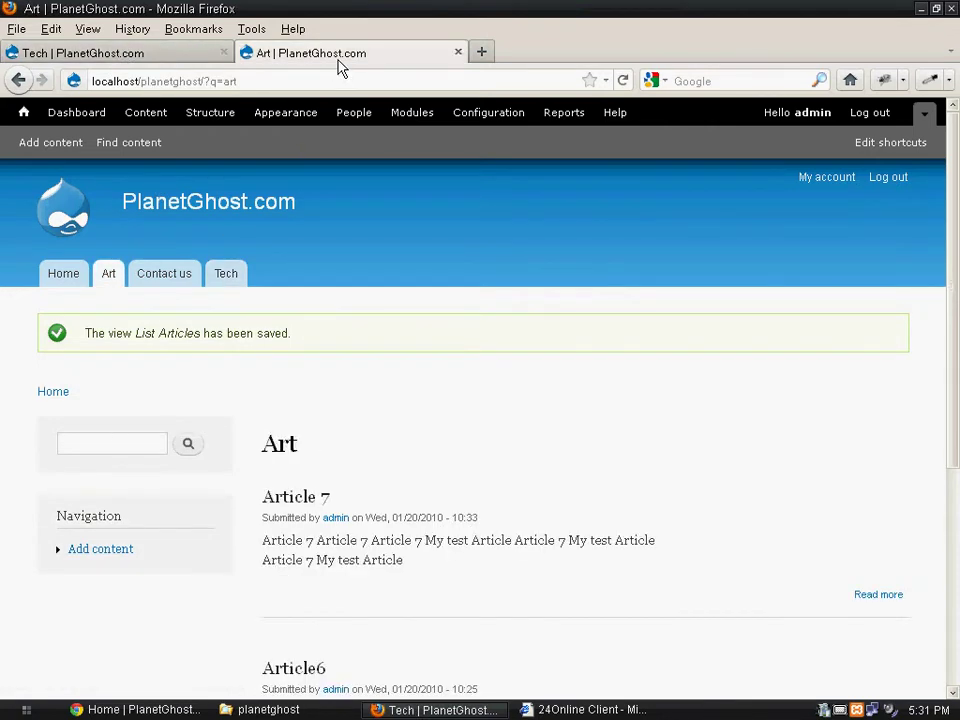
click(221, 270)
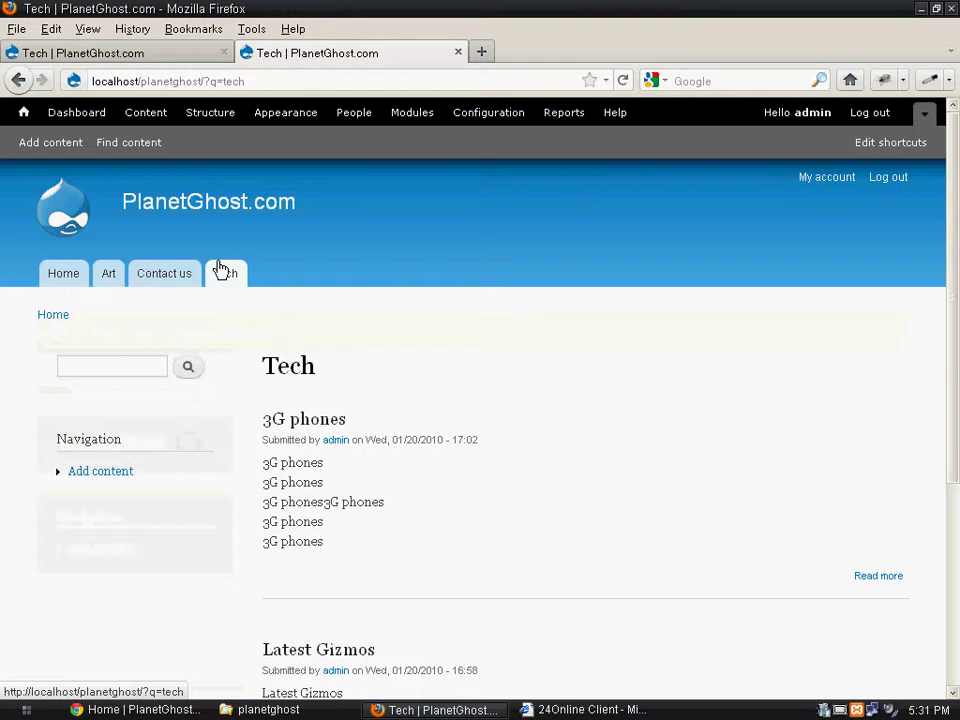
double_click(304, 371)
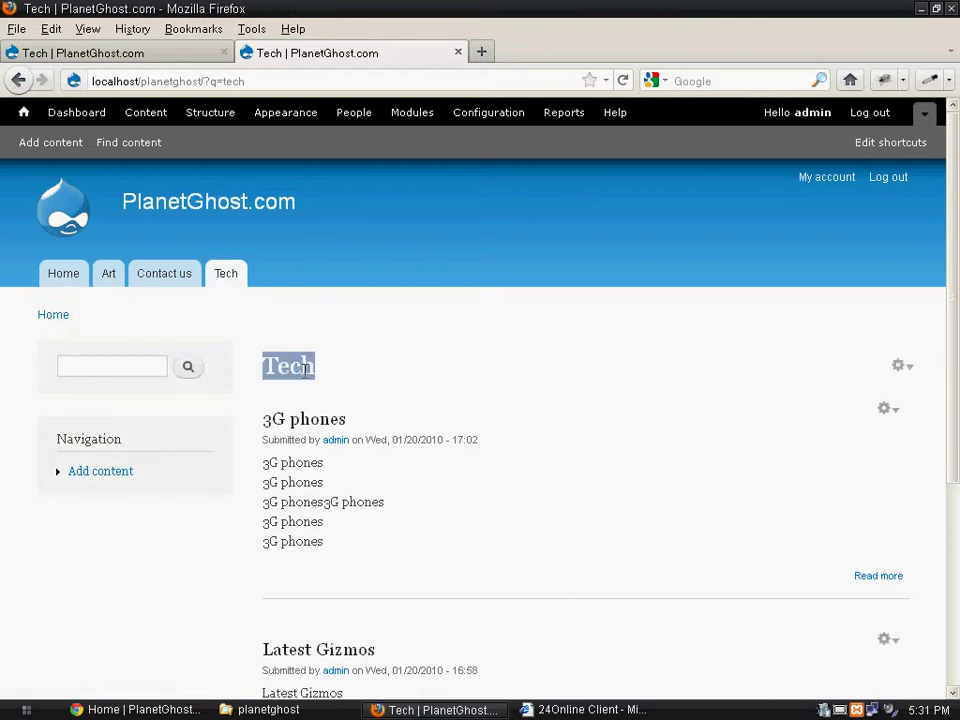
click(223, 80)
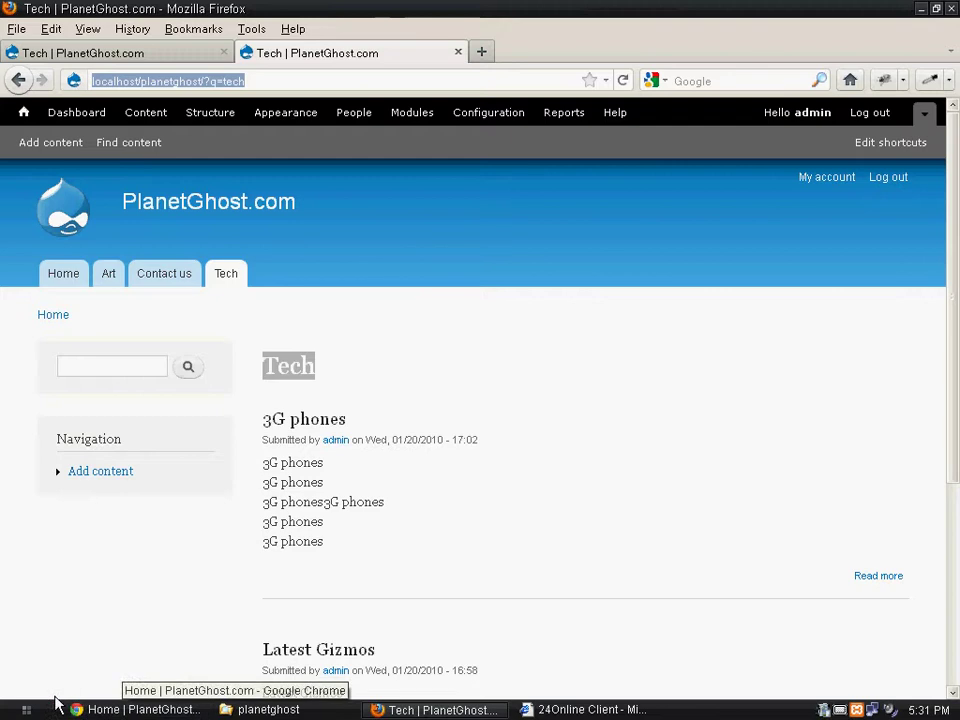
click(90, 707)
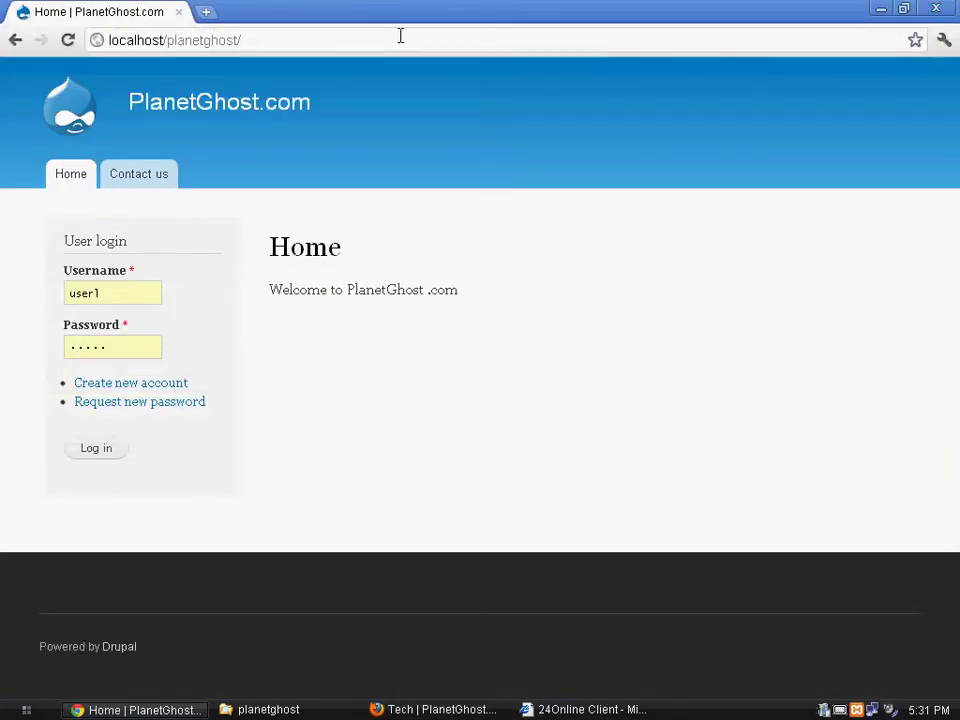
Step: Reload the home page as a logged-out visitor and view the Tech page
click(366, 40)
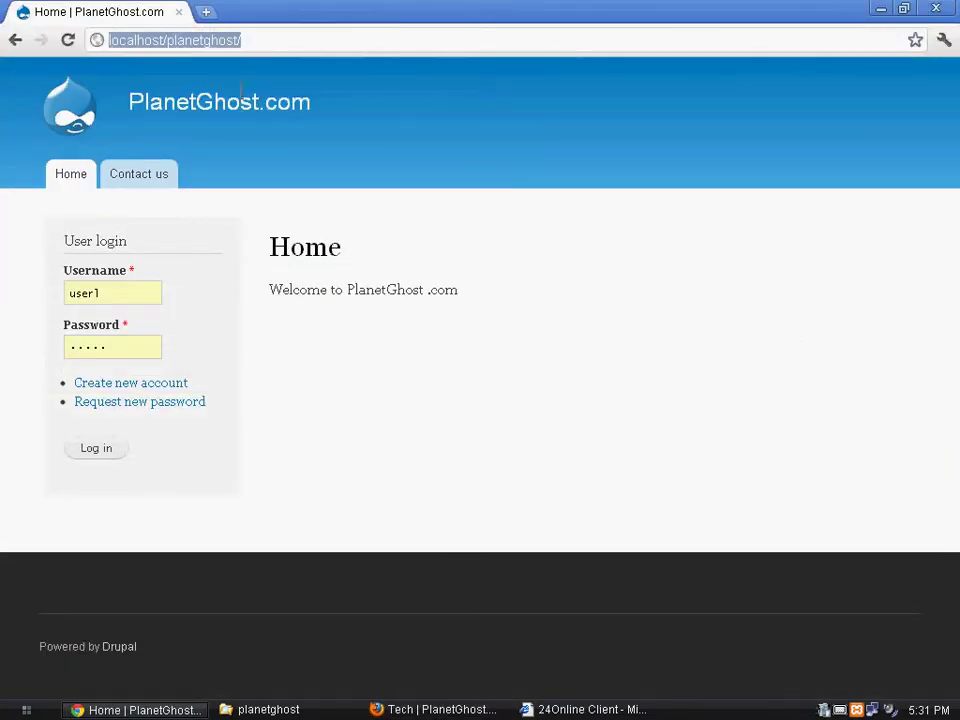
click(90, 124)
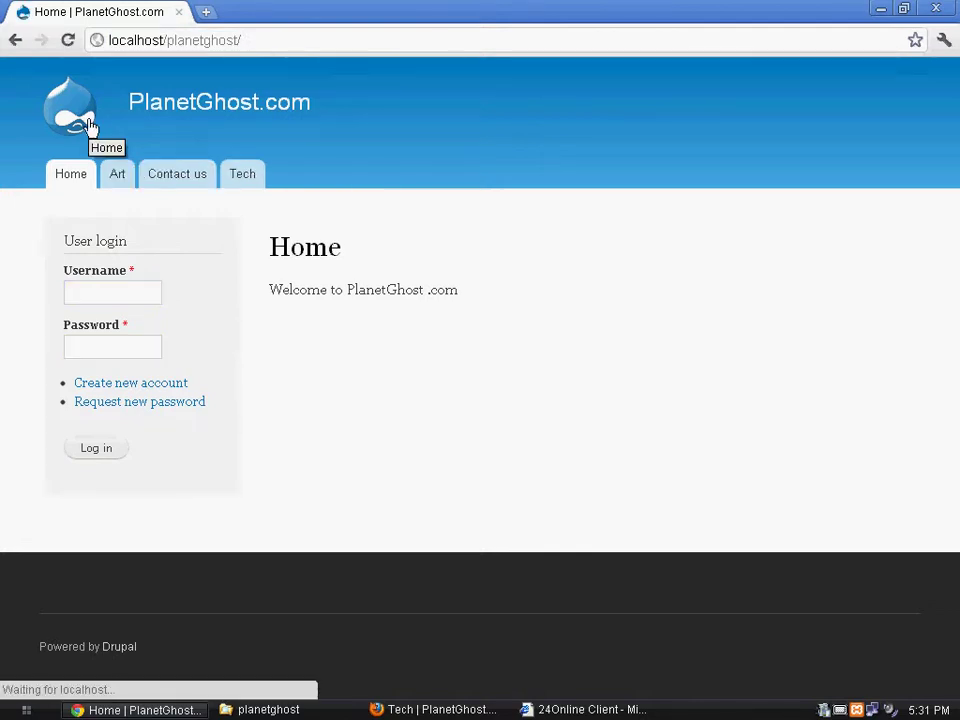
click(248, 175)
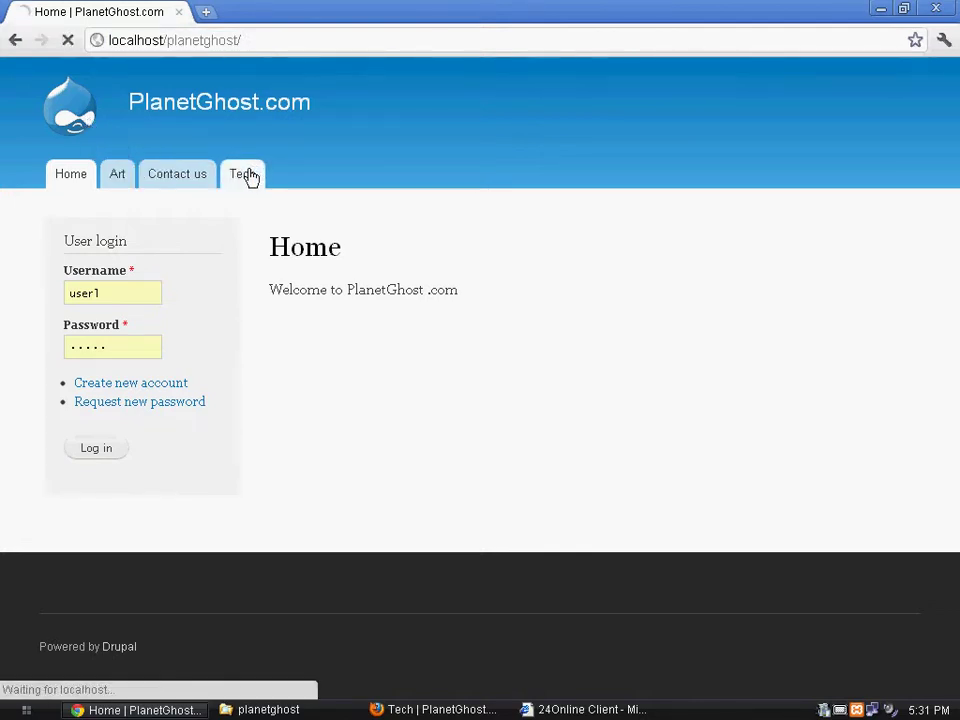
scroll(504, 422, down, 2)
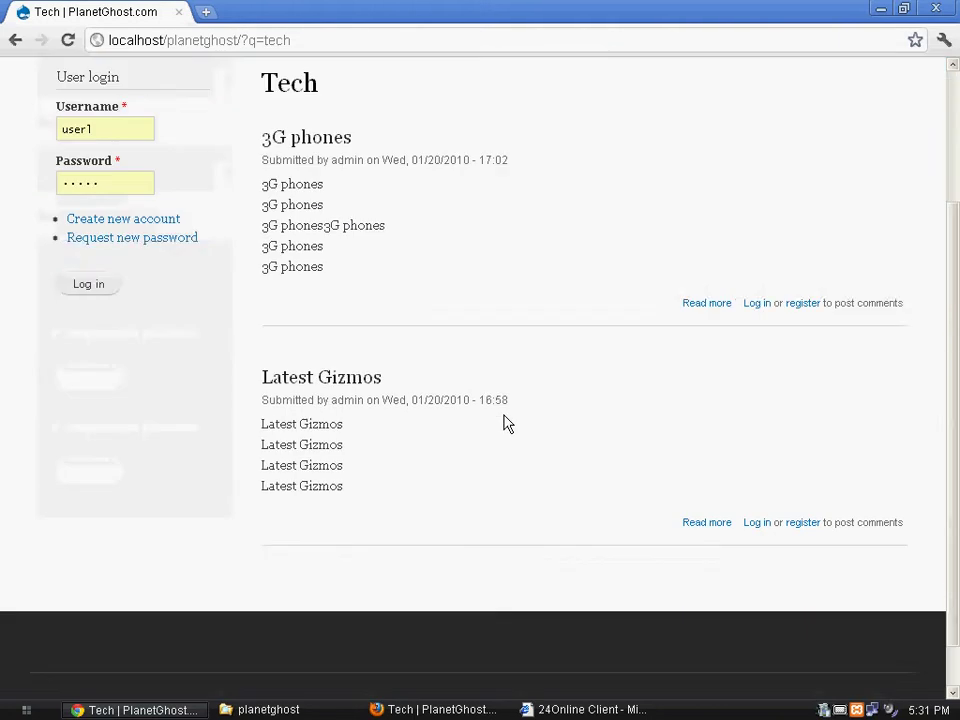
scroll(508, 422, up, 2)
scroll(300, 340, up, 1)
Step: View the Art page as a visitor, then return to the admin window on Tech
click(107, 180)
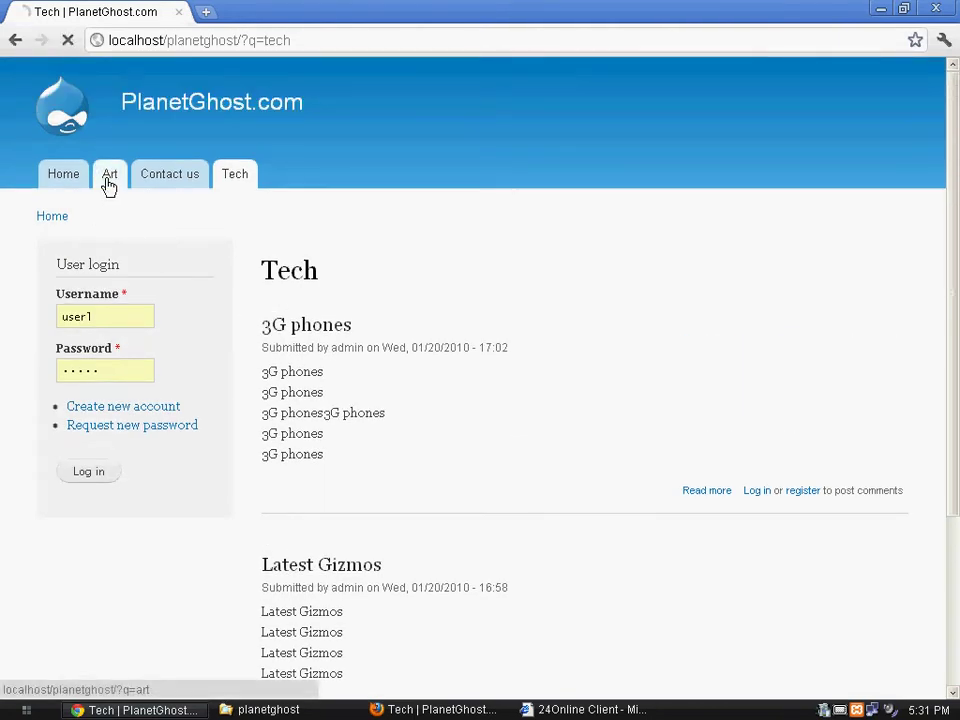
scroll(544, 381, down, 2)
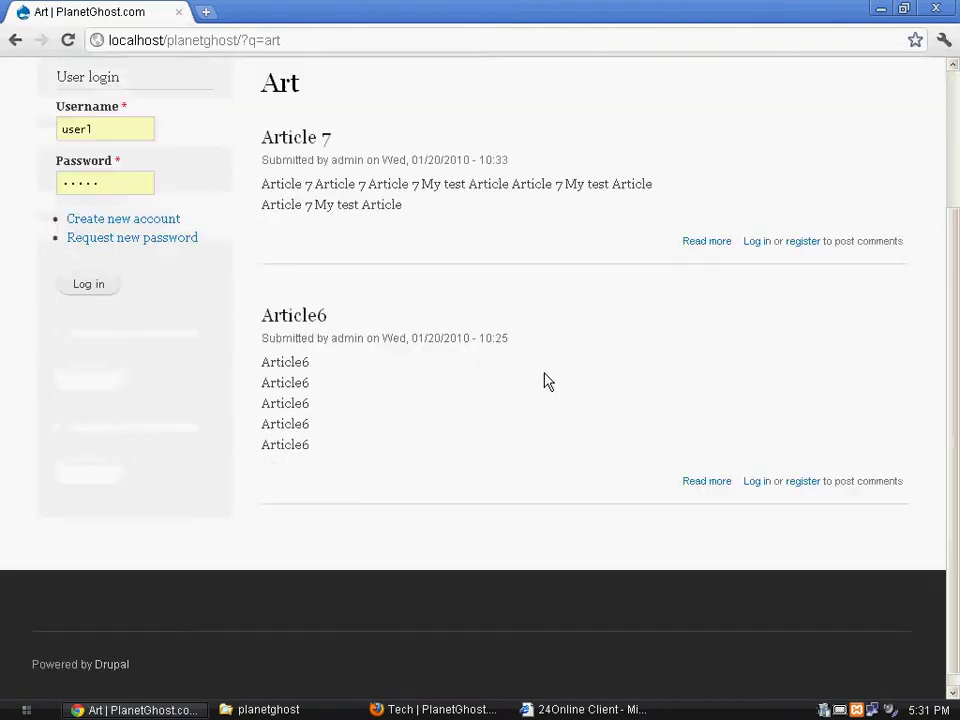
scroll(544, 381, up, 2)
click(425, 711)
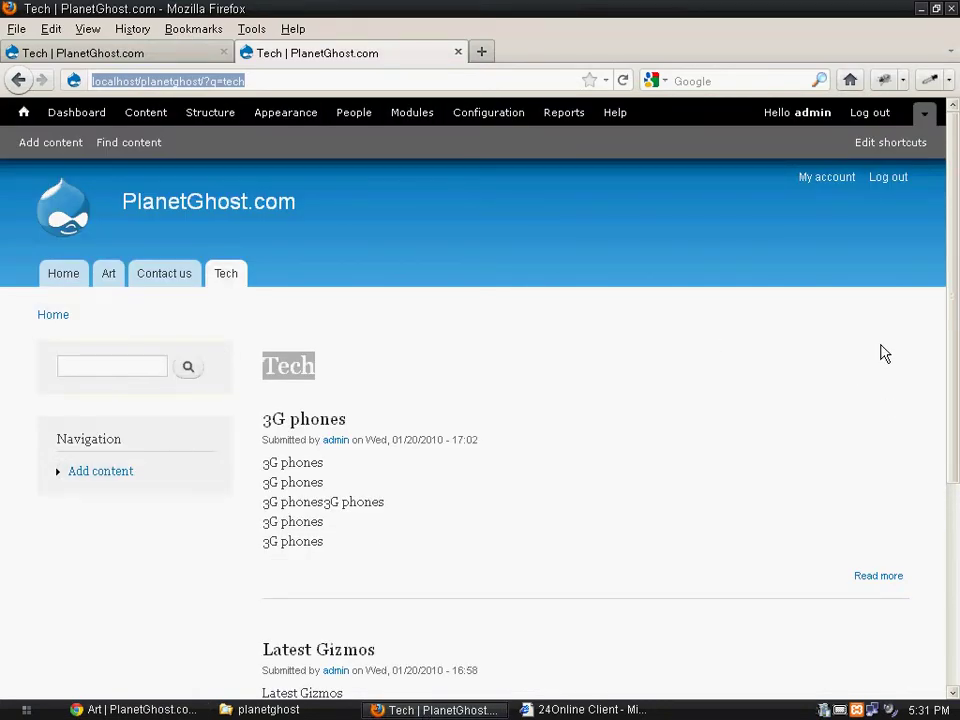
Step: Open the Tech listing's view editor and clone the Tech page display
click(918, 376)
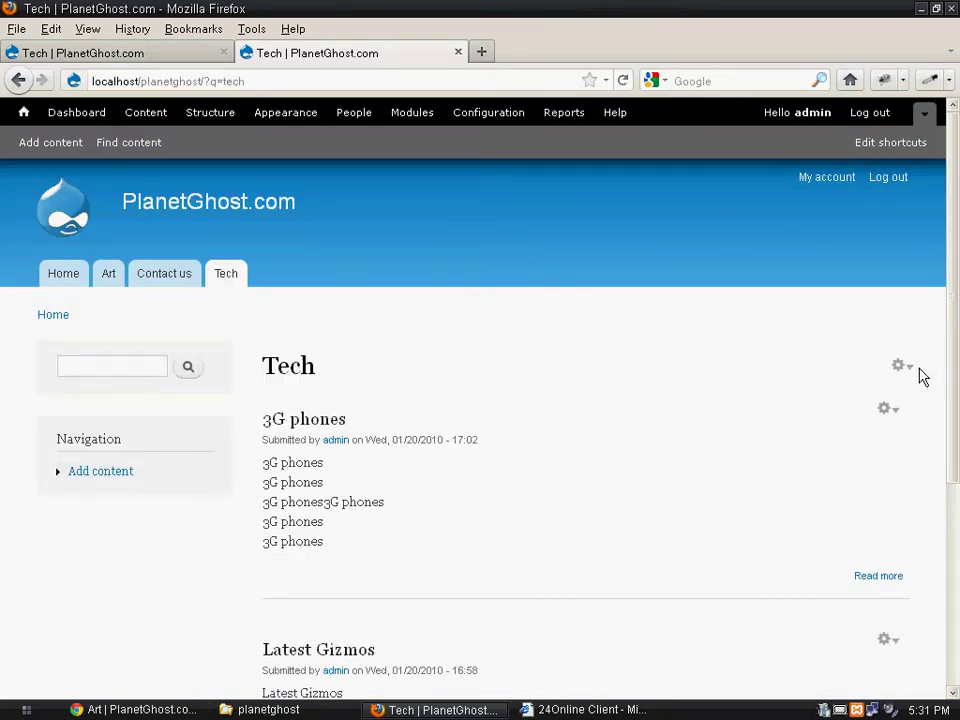
click(912, 372)
click(908, 398)
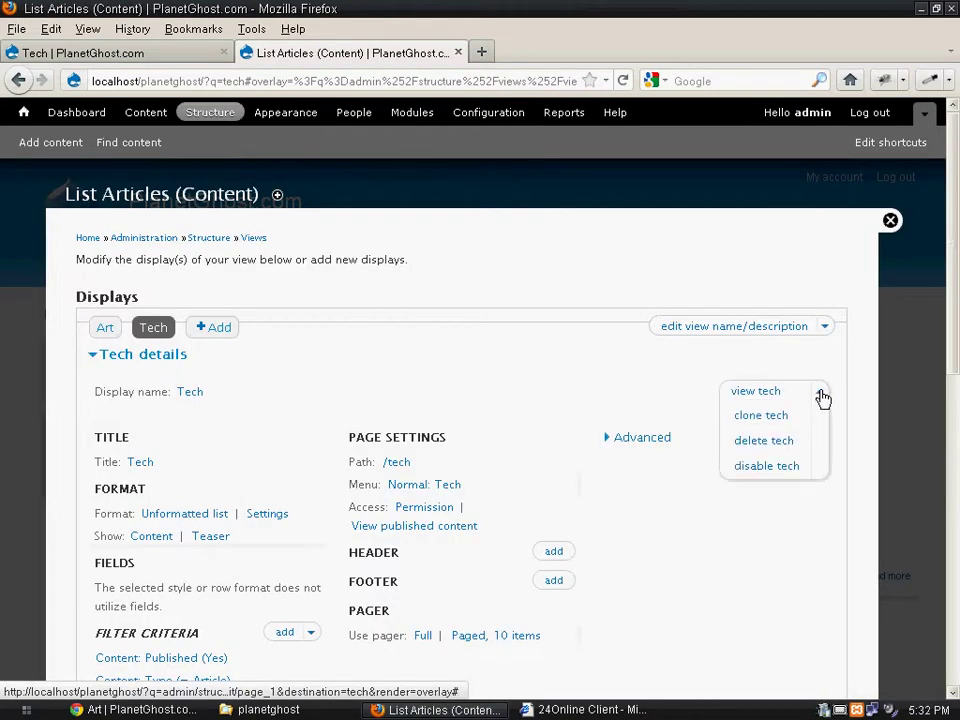
click(781, 425)
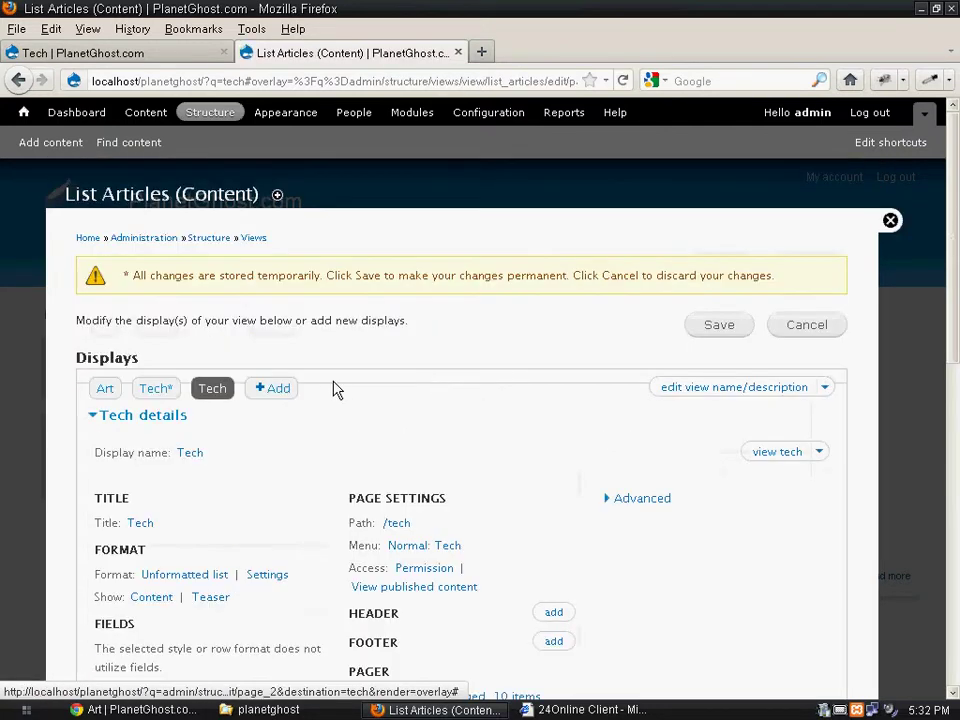
Step: Rename the cloned display from Tech to 'Resources'
click(193, 456)
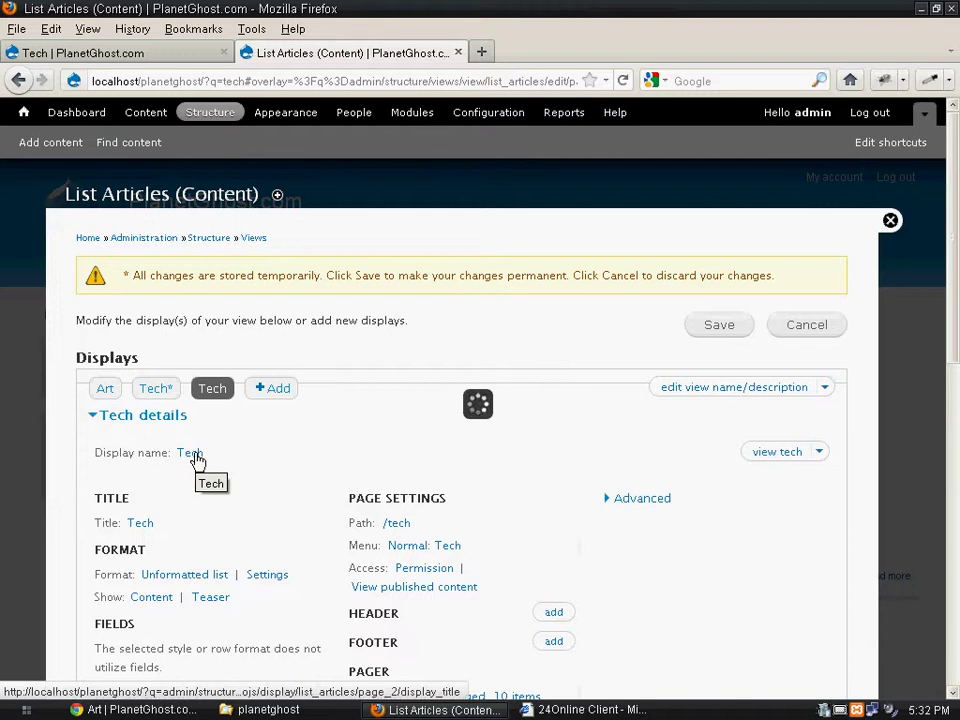
double_click(259, 368)
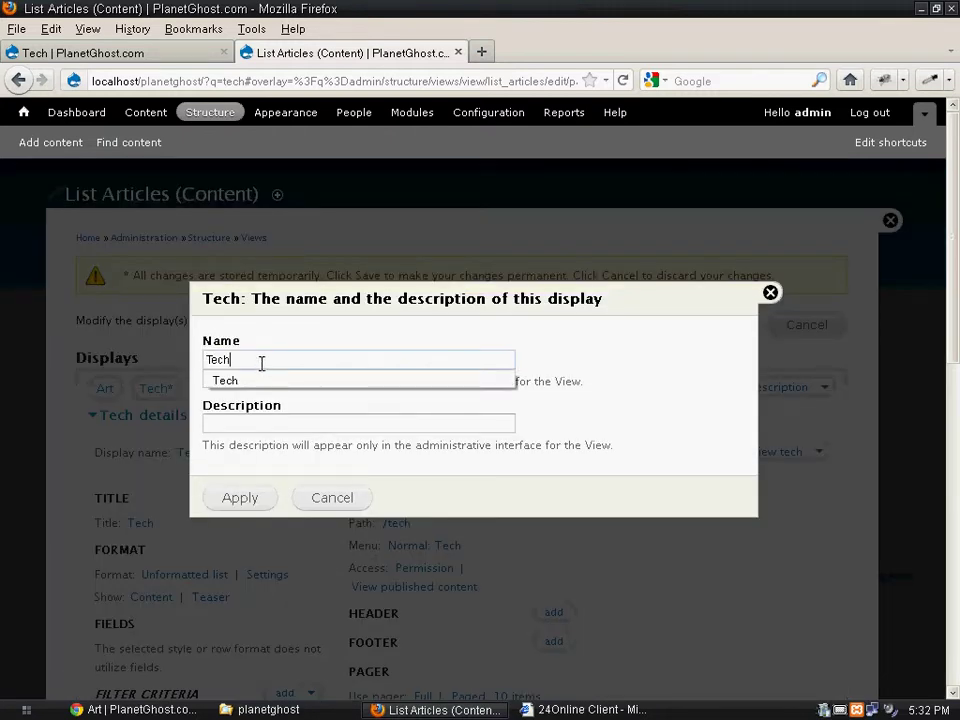
text(R)
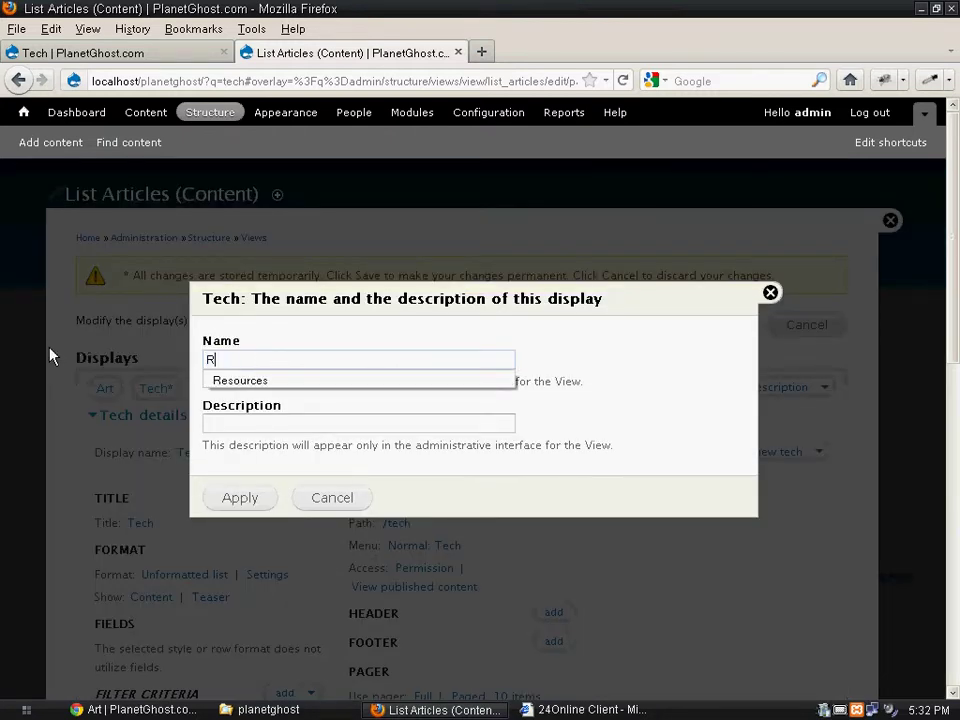
text(esour)
text(ces)
click(316, 380)
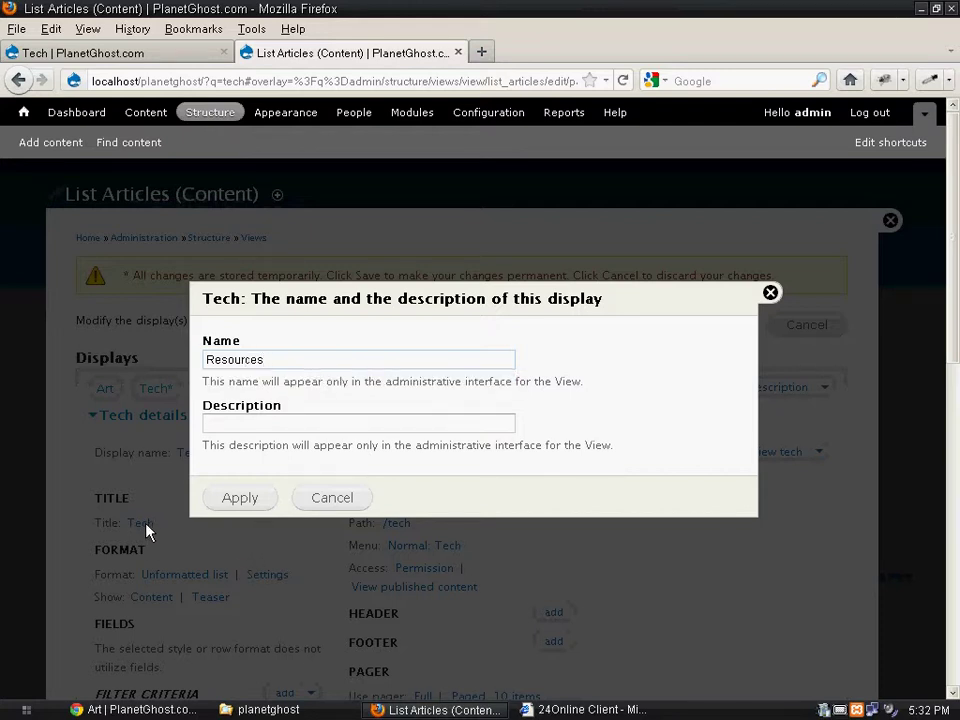
click(236, 500)
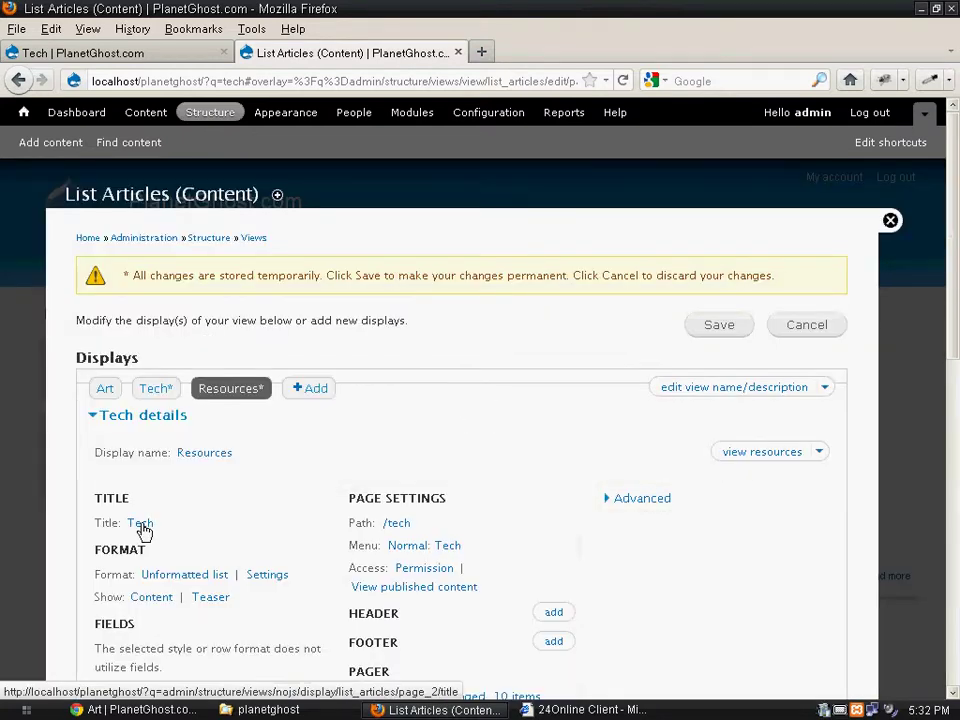
Step: Set the display's title to 'Resources', overridden for this page only
click(141, 523)
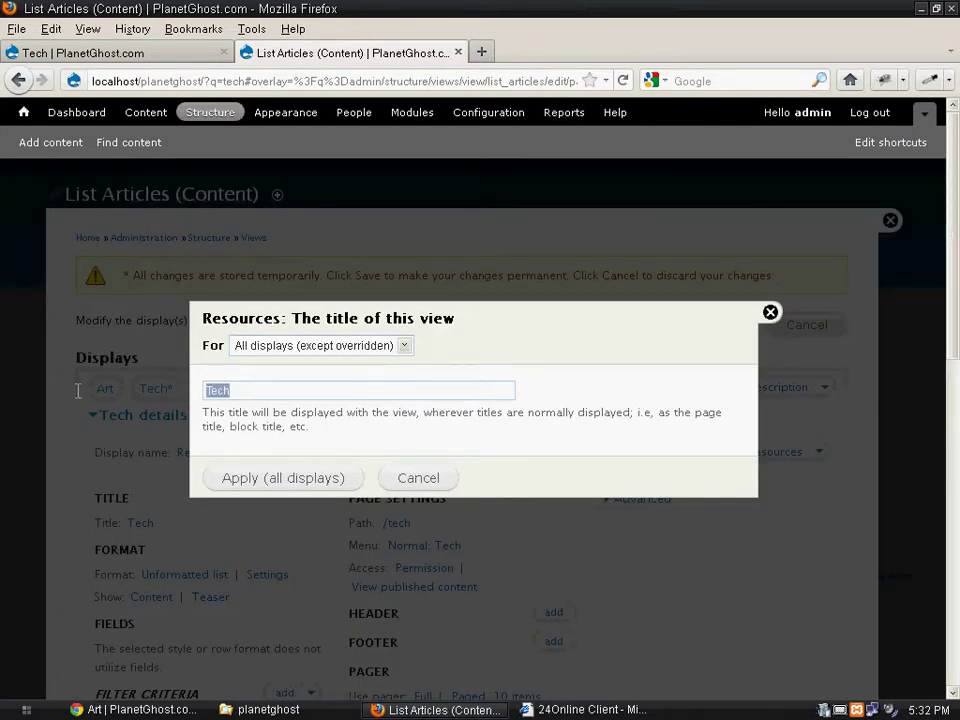
text(Re)
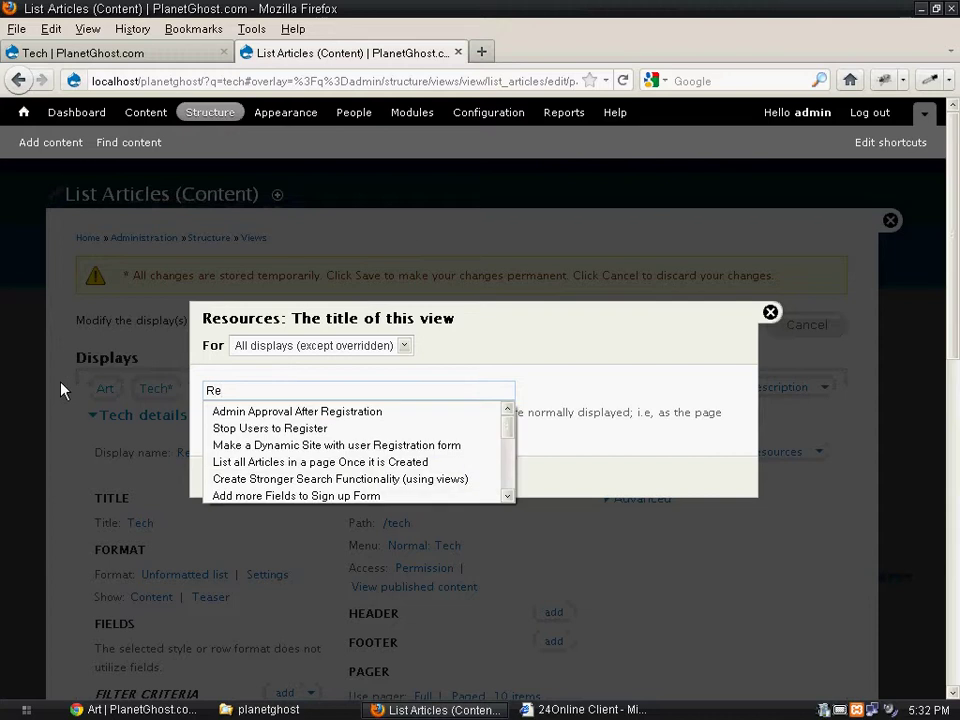
text(sour)
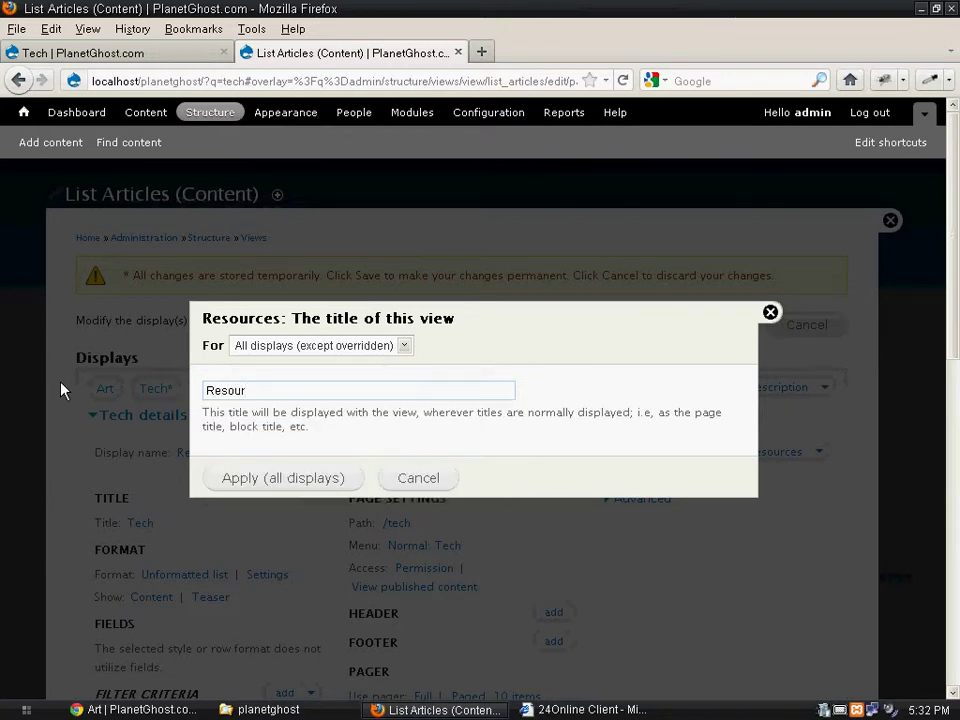
text(ces)
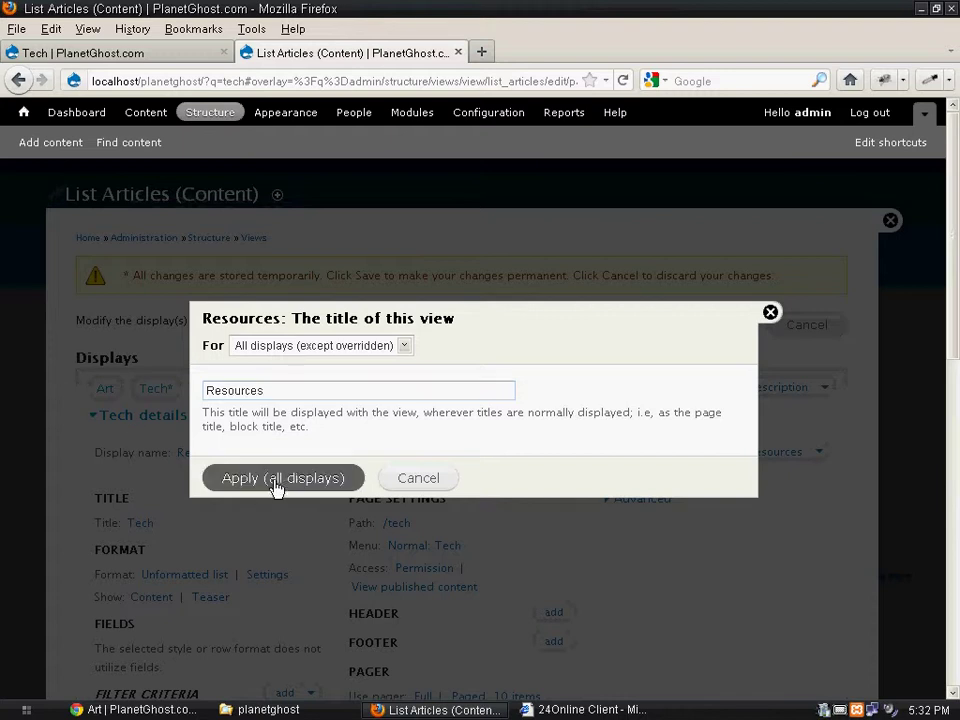
click(278, 488)
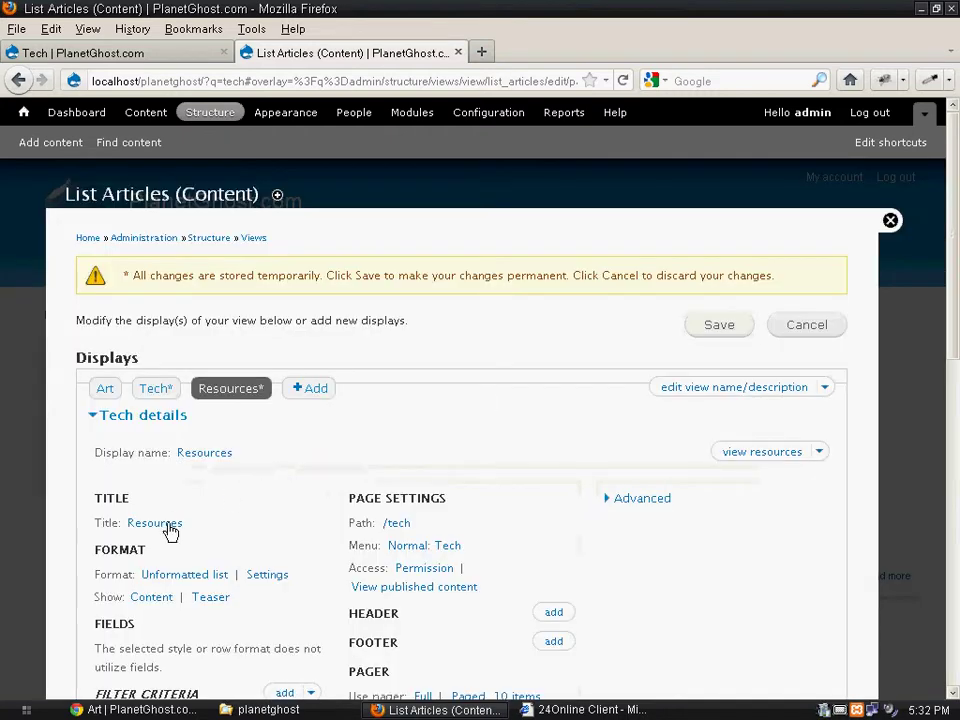
click(168, 525)
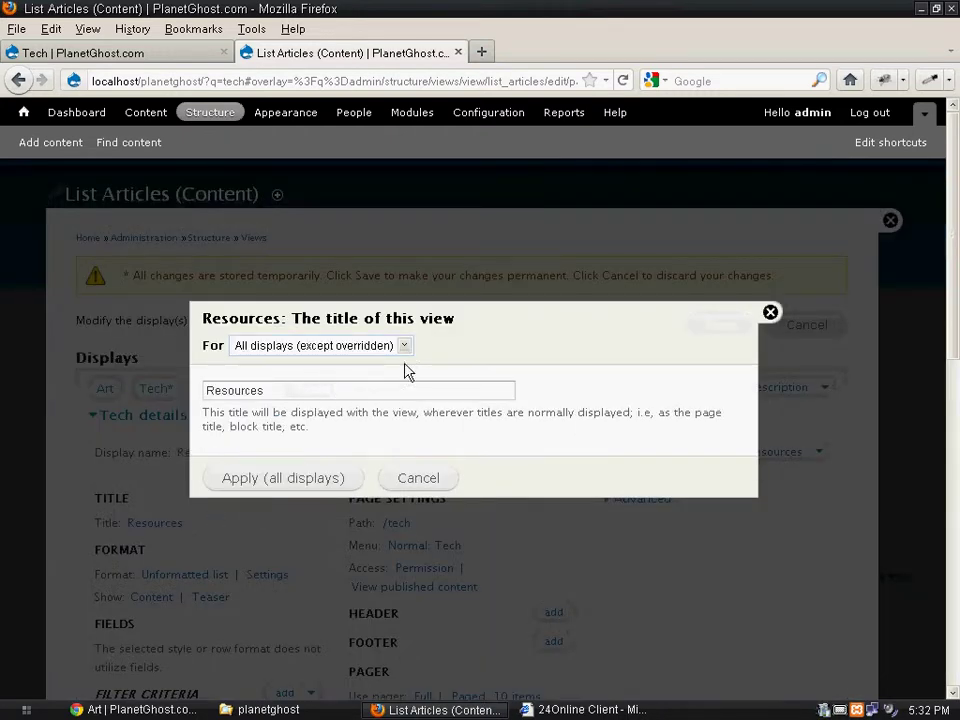
click(405, 347)
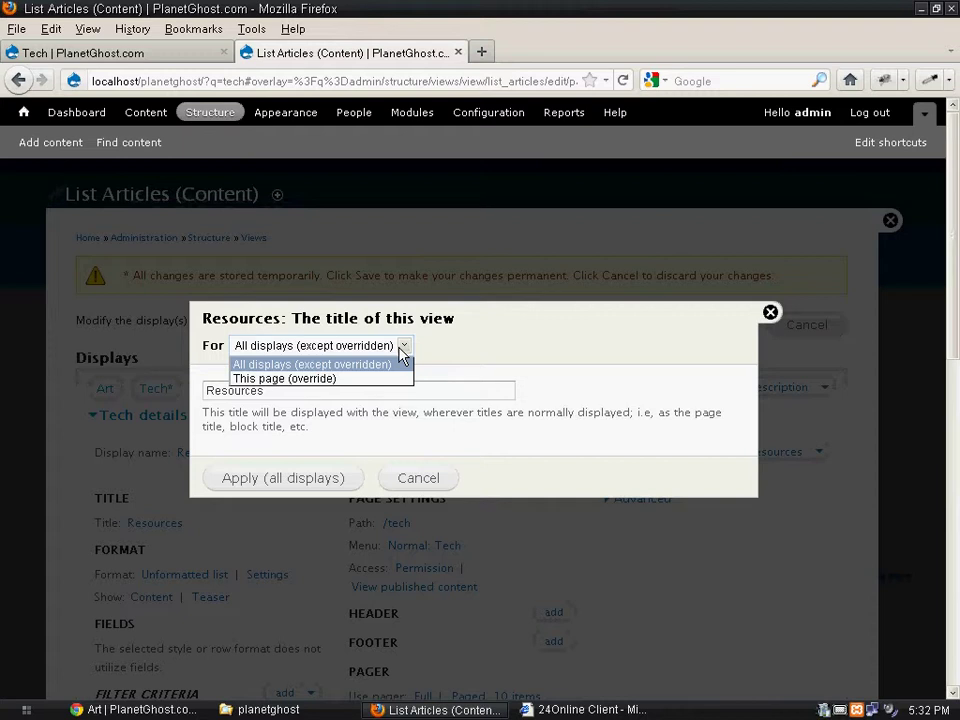
click(321, 378)
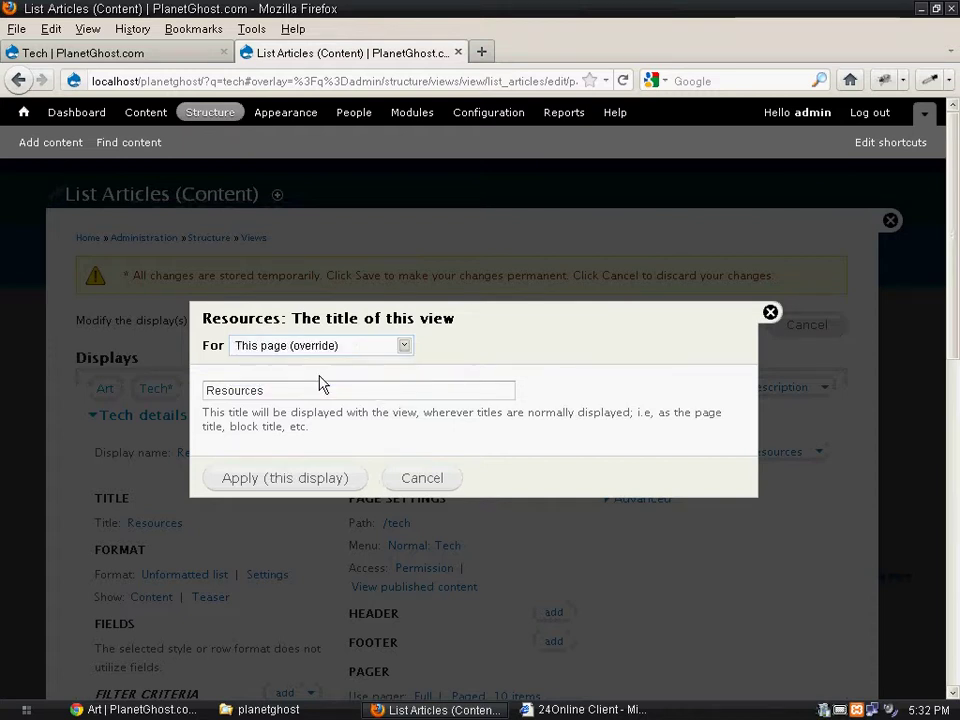
click(255, 478)
scroll(276, 469, down, 2)
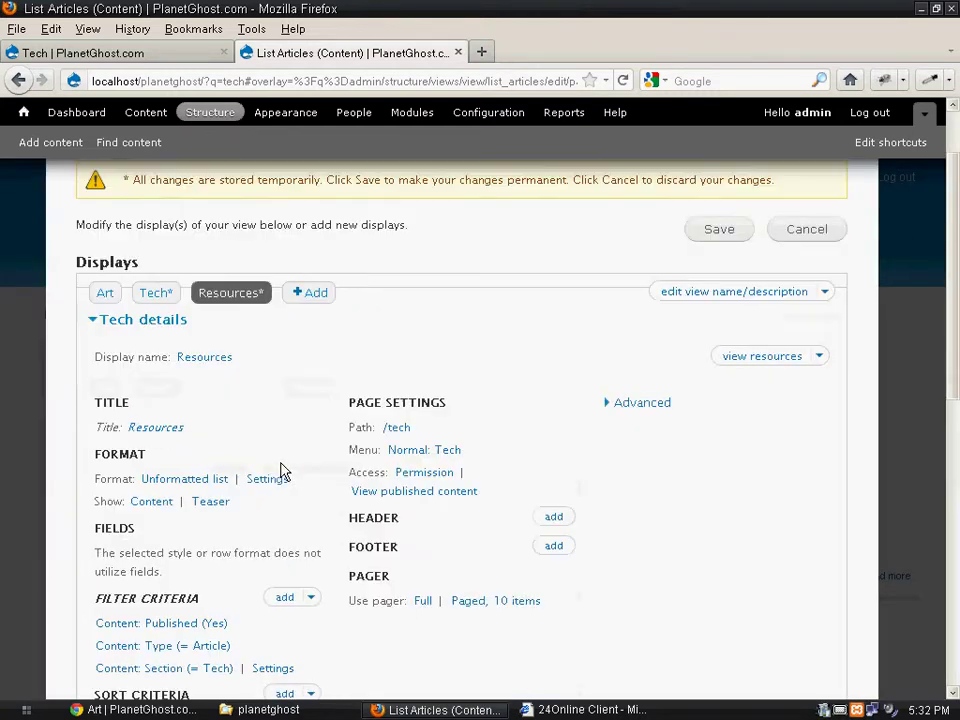
scroll(278, 525, down, 2)
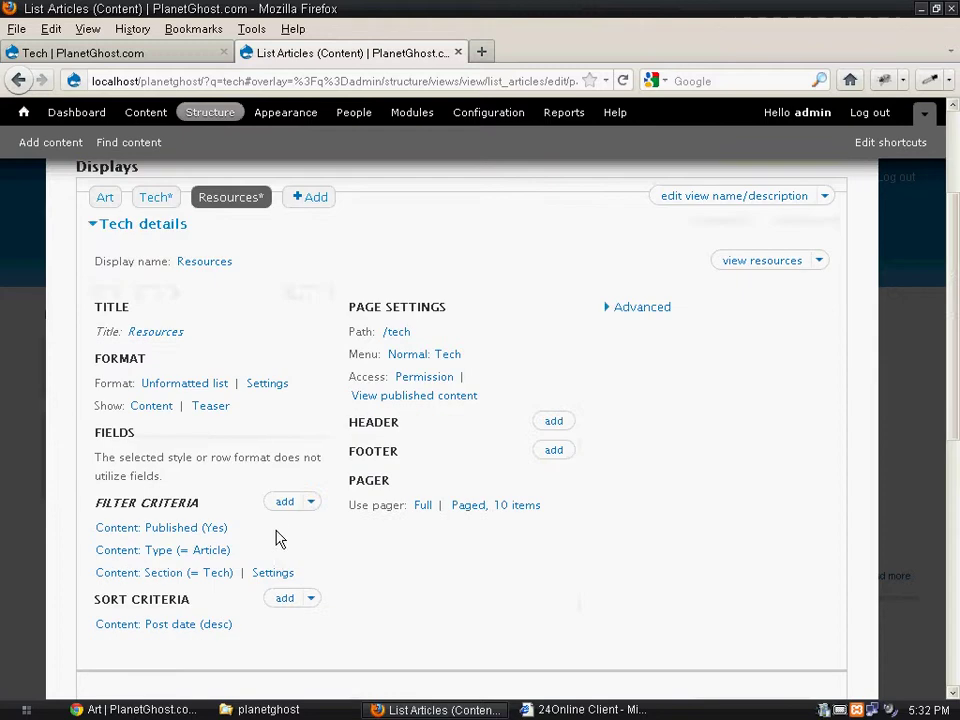
Step: Switch the Content: Section filter from Tech to Resources for this display only
click(218, 573)
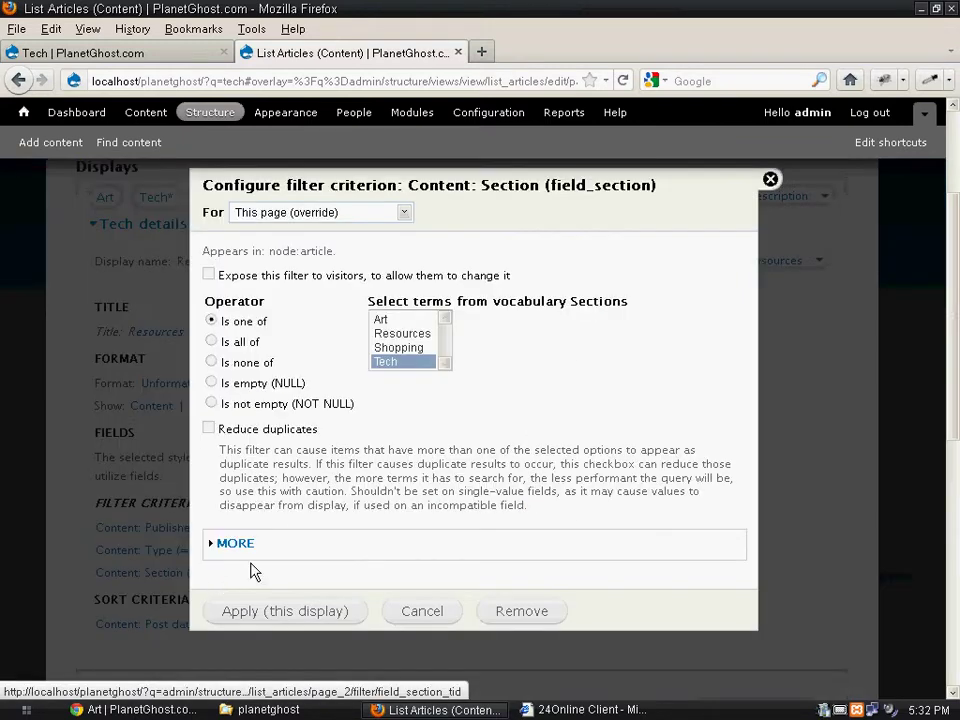
click(416, 334)
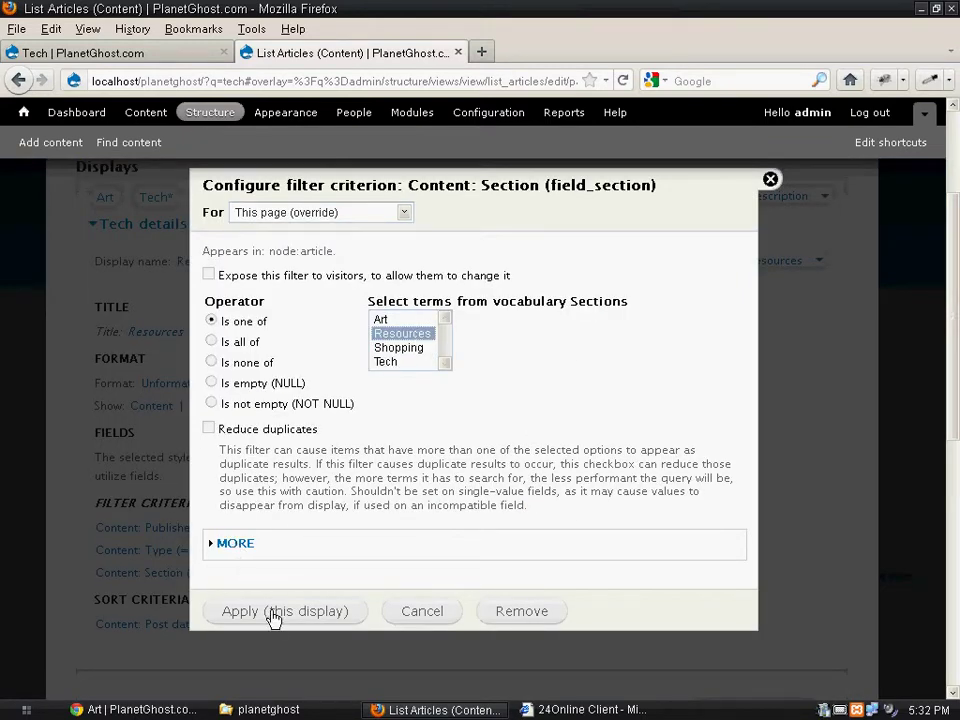
click(822, 710)
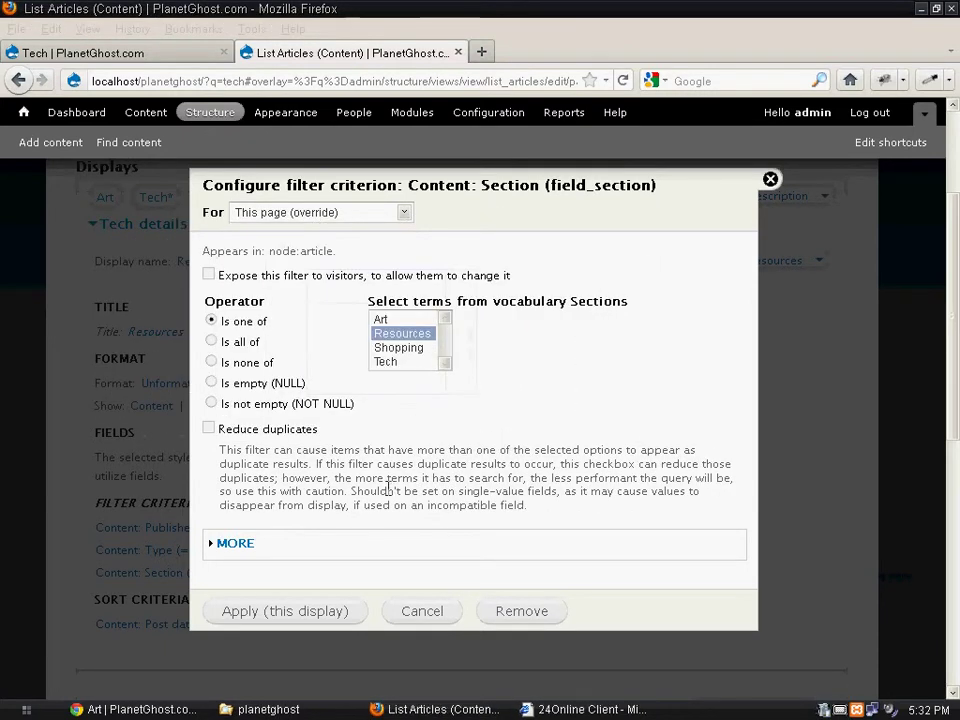
click(250, 615)
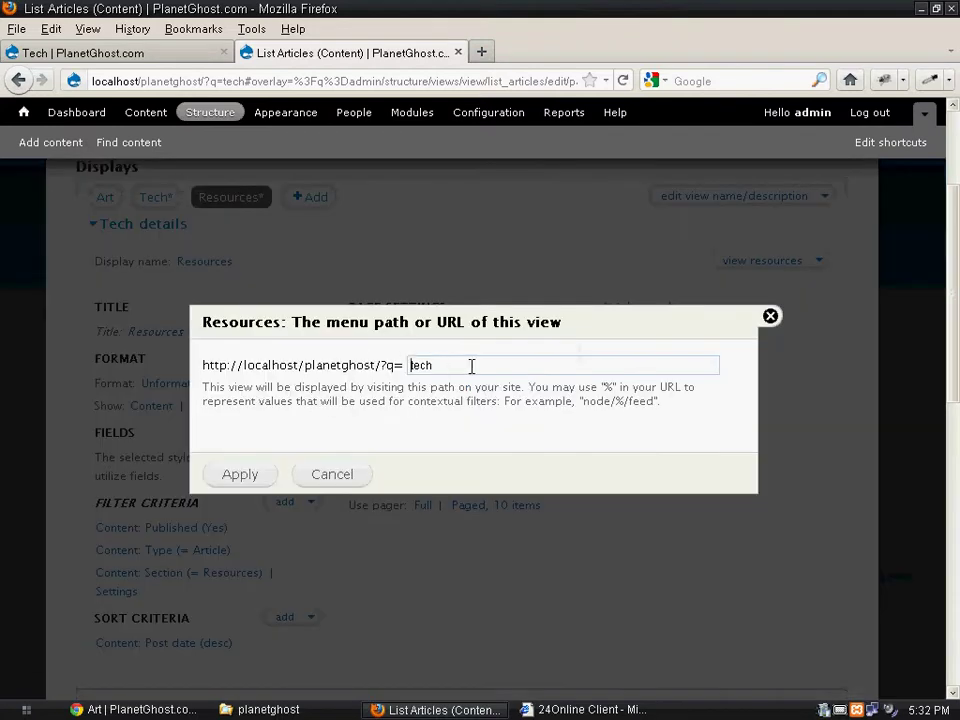
Step: Change the Resources display's page path from tech to /resources
double_click(471, 366)
text(re)
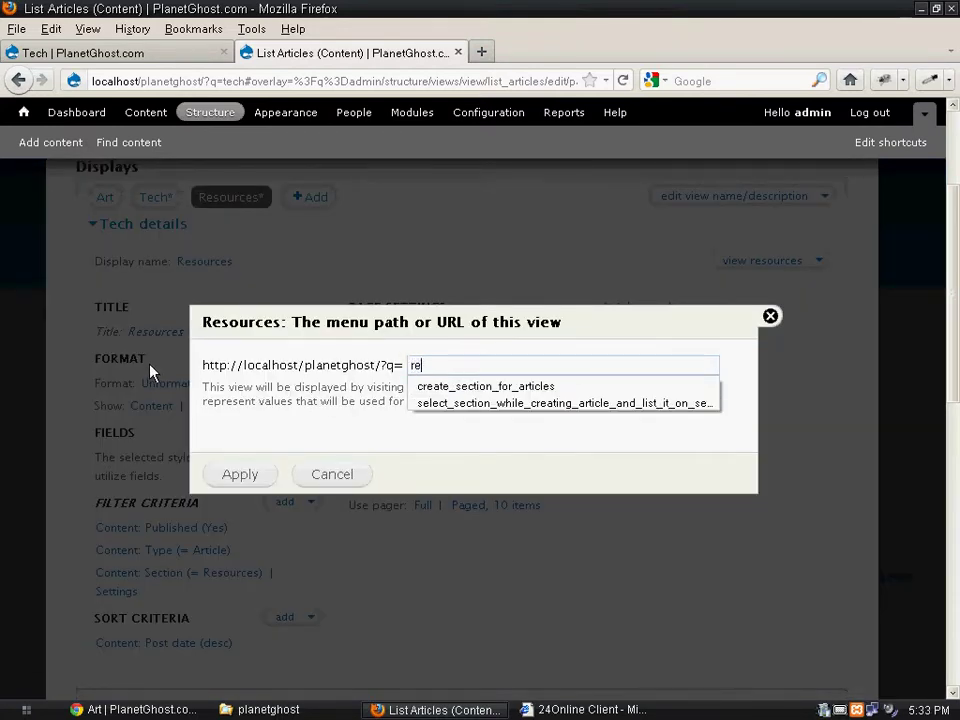
text(sourc)
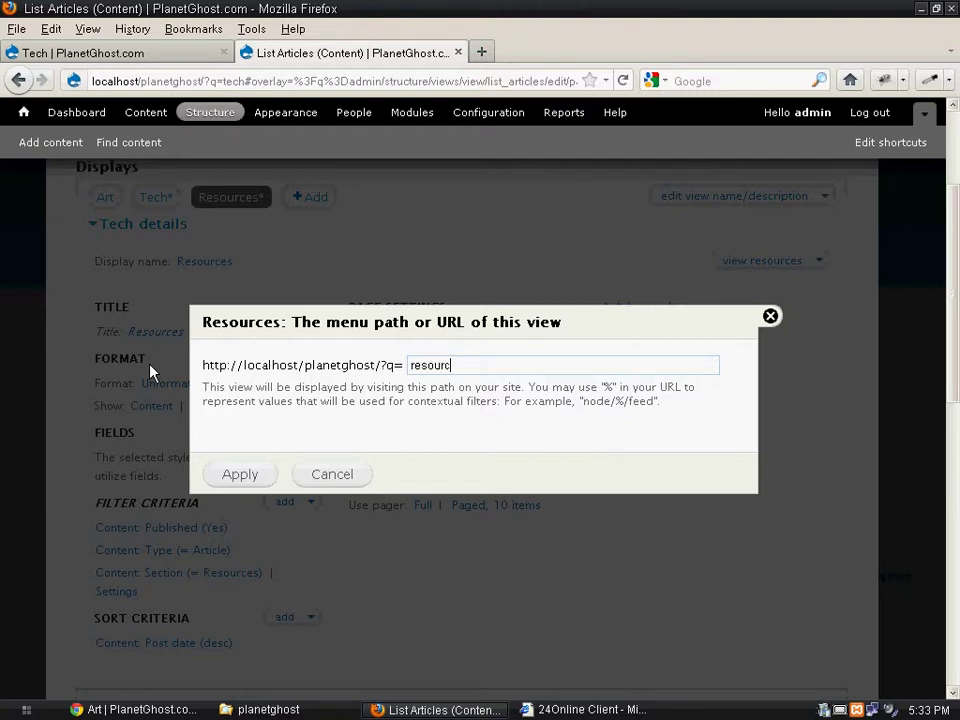
text(es)
click(240, 476)
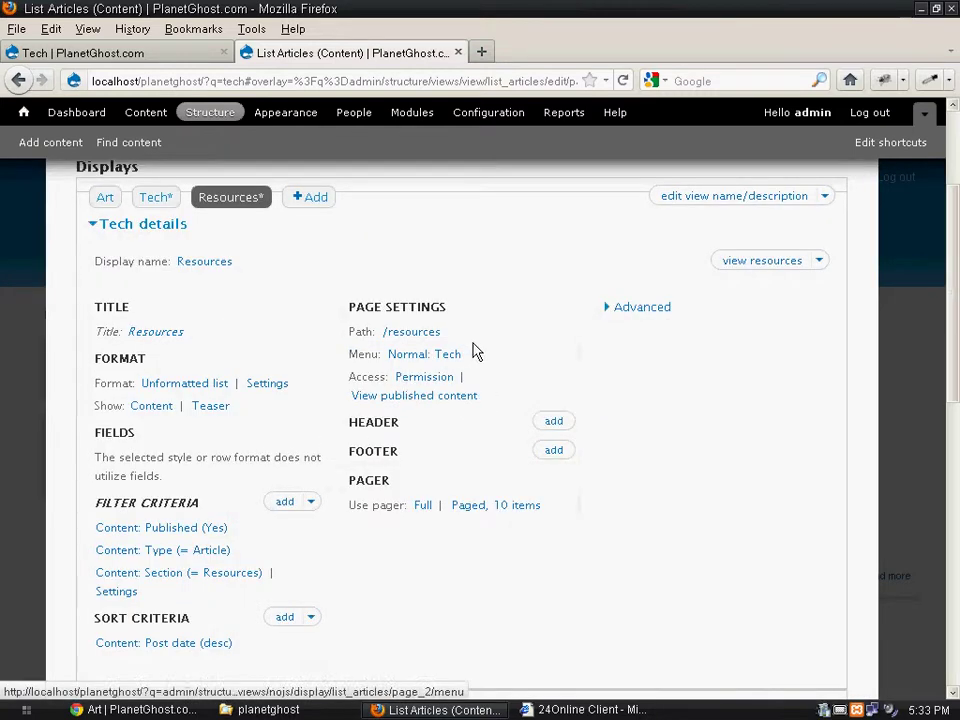
Step: Rename the Resources page's main-menu entry from Tech to Resources and save the view
click(448, 356)
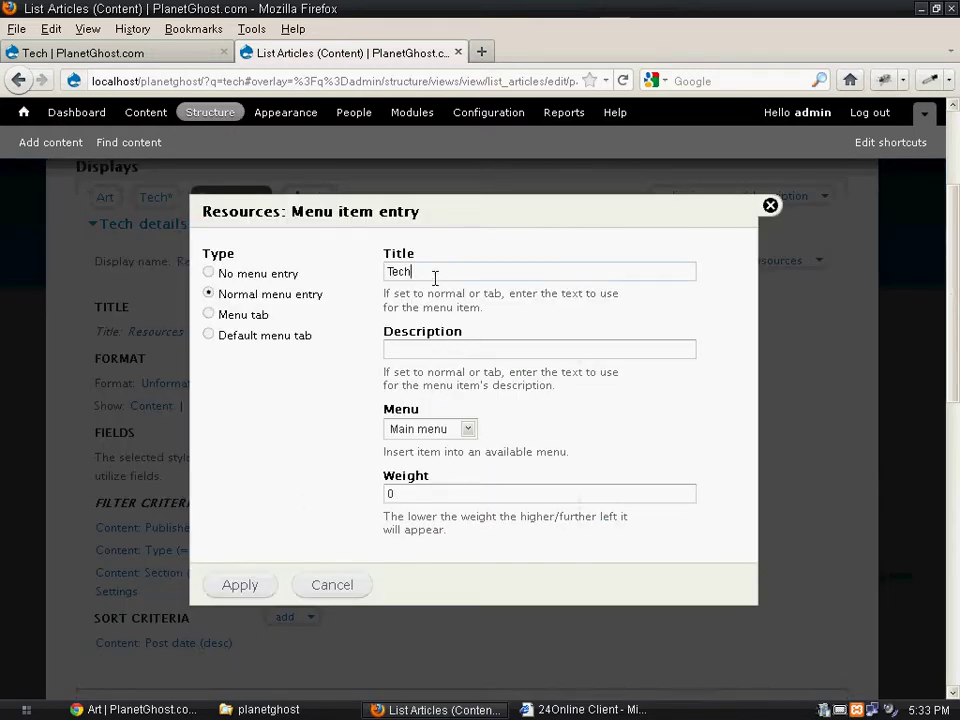
drag(435, 276, 240, 276)
text(Resources)
click(238, 586)
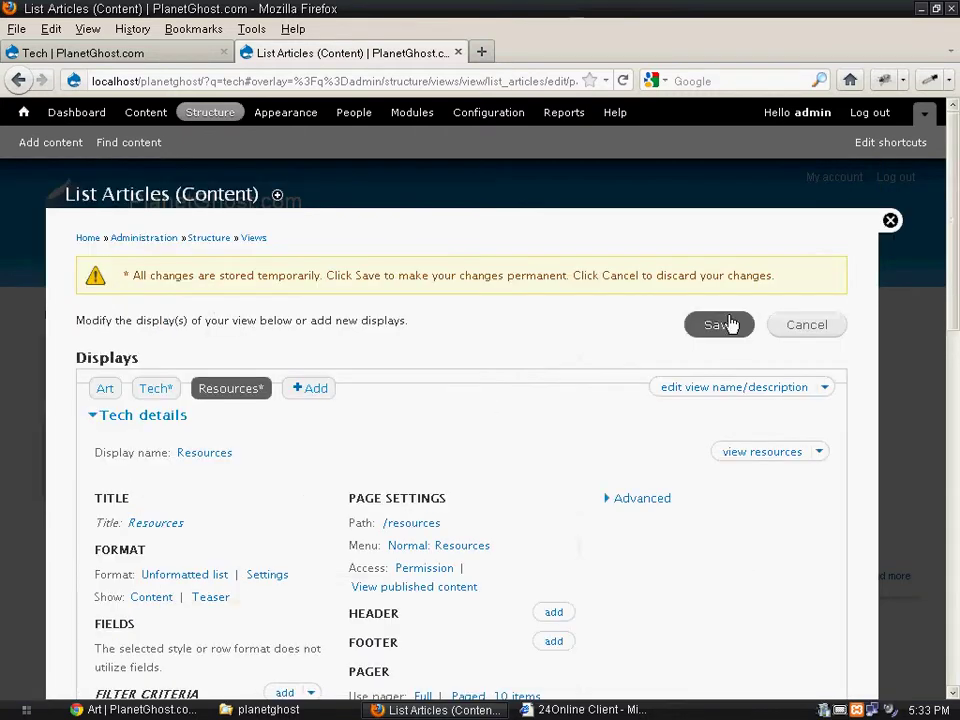
click(731, 323)
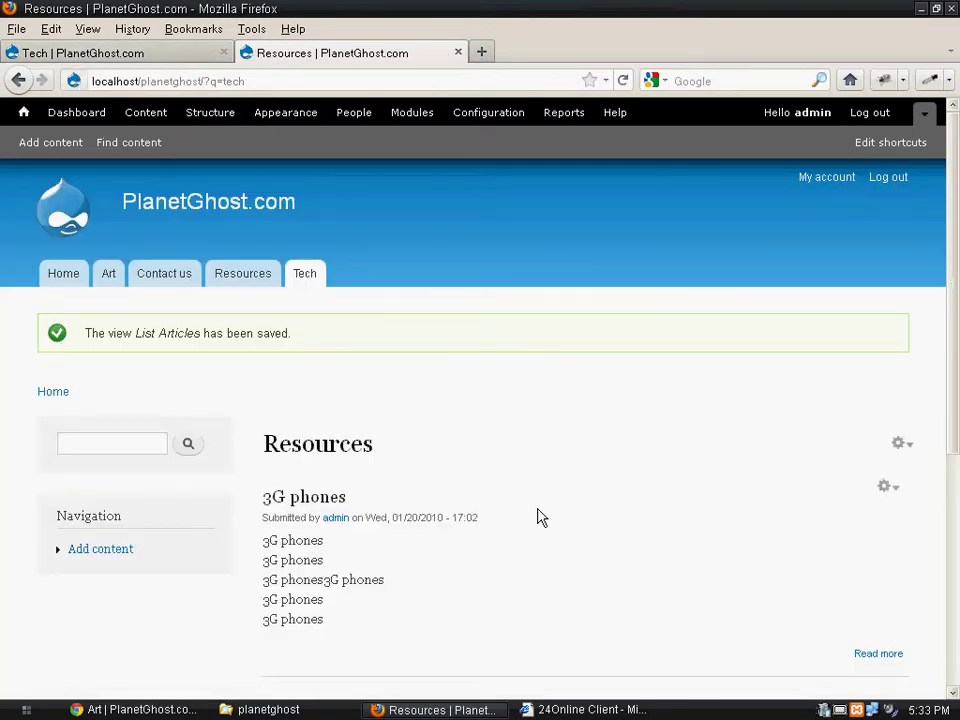
Step: Open the Resources and Tech pages from the main menu to check them
click(240, 289)
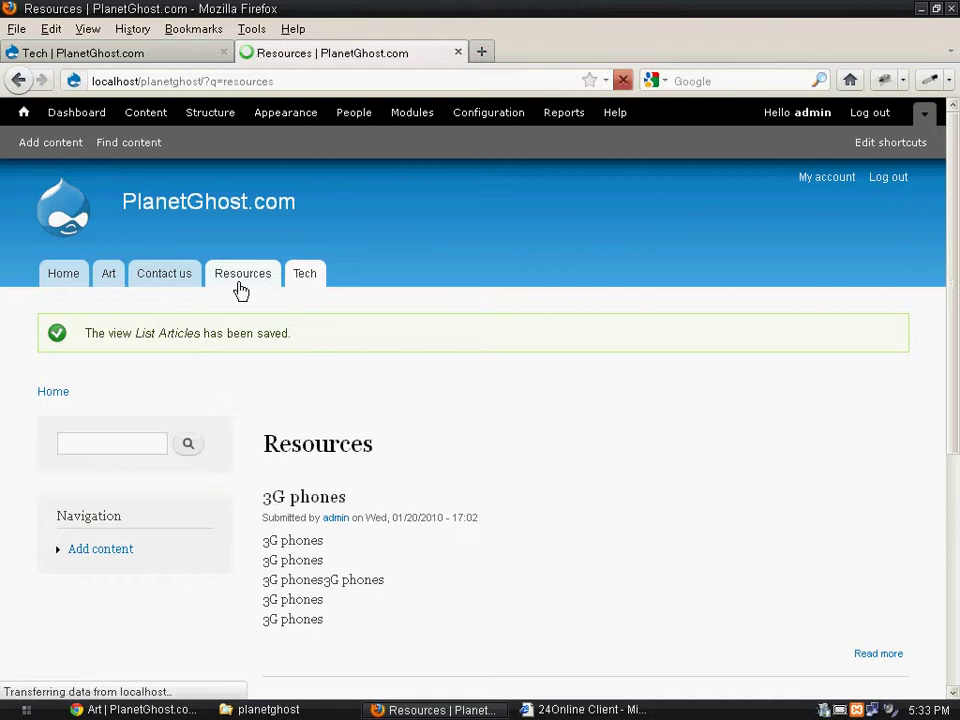
click(310, 281)
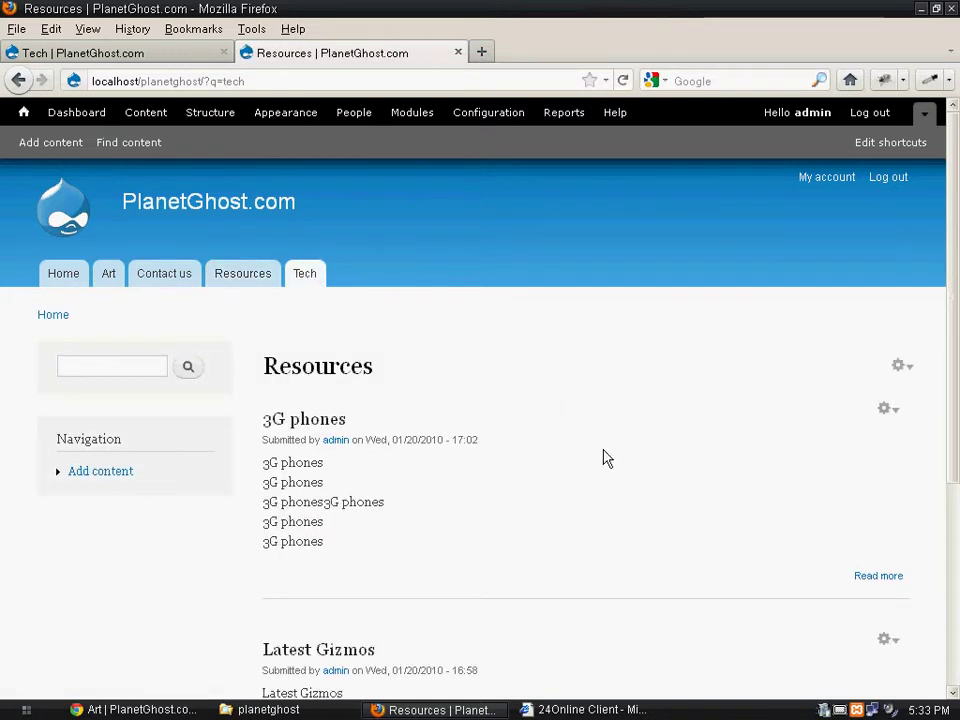
scroll(605, 457, down, 5)
scroll(607, 455, up, 5)
Step: Revisit the Resources page, scroll through its articles, then return to Tech
click(250, 287)
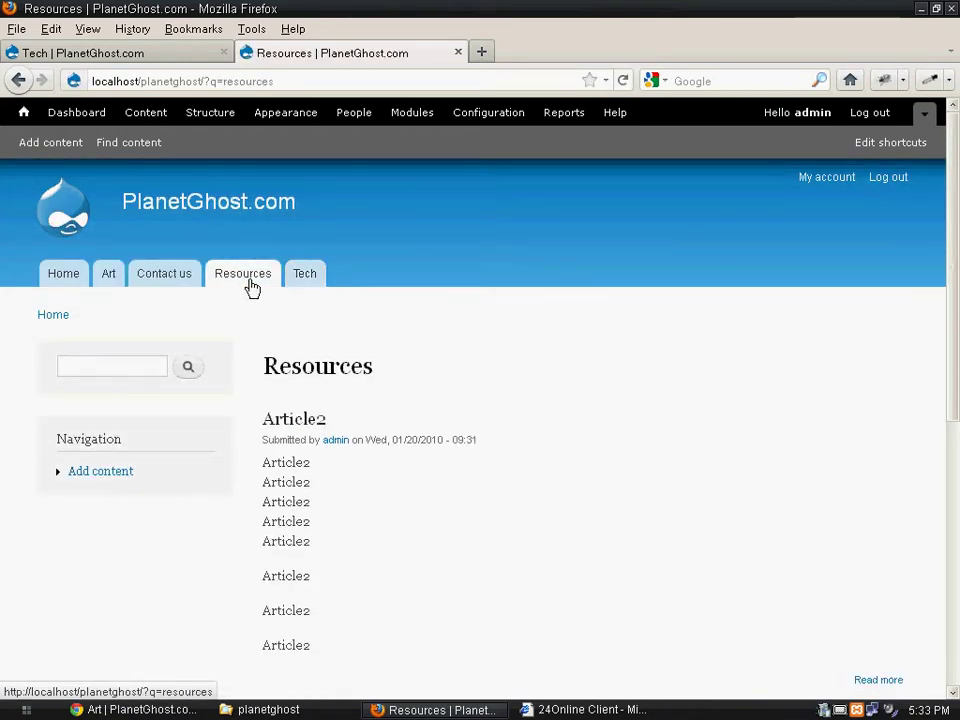
scroll(413, 445, down, 6)
scroll(413, 445, up, 4)
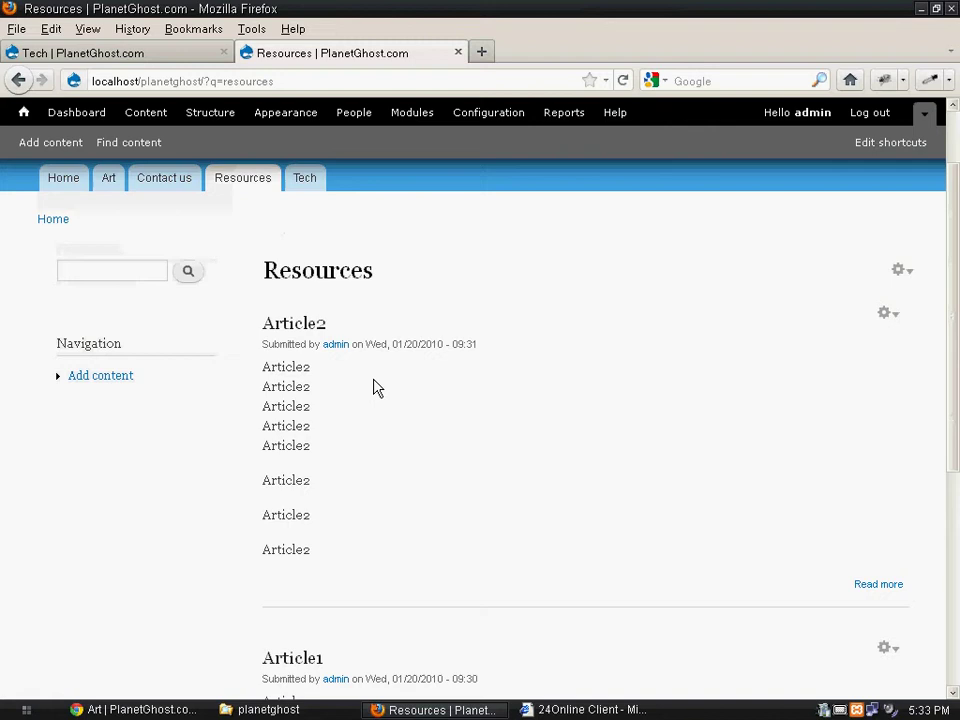
scroll(373, 387, up, 2)
scroll(480, 450, down, 10)
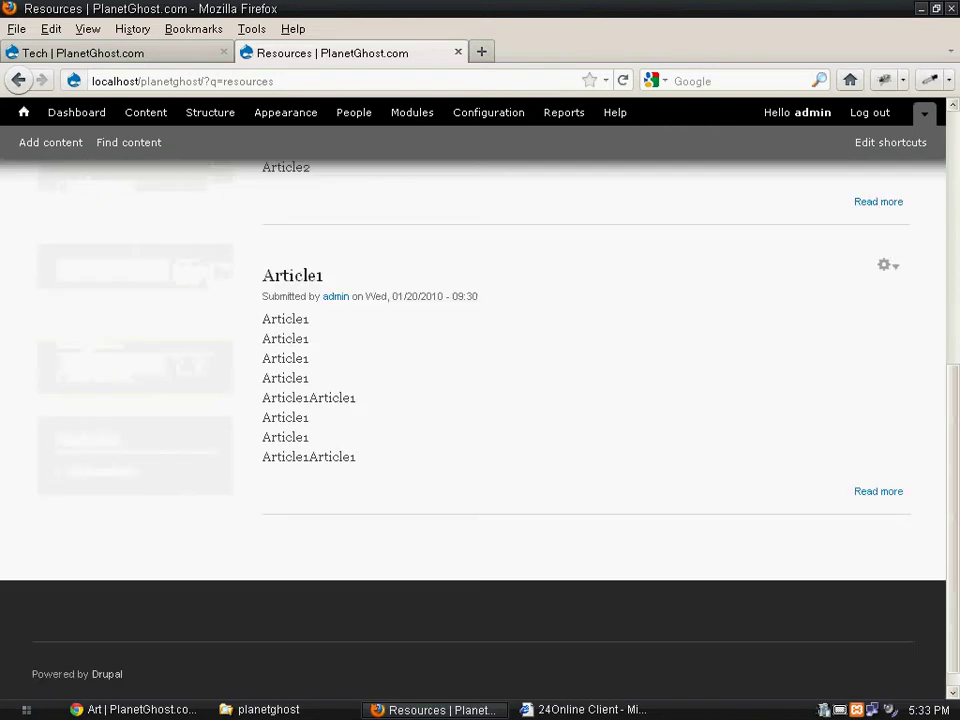
scroll(480, 450, up, 8)
scroll(480, 450, up, 2)
scroll(480, 450, down, 4)
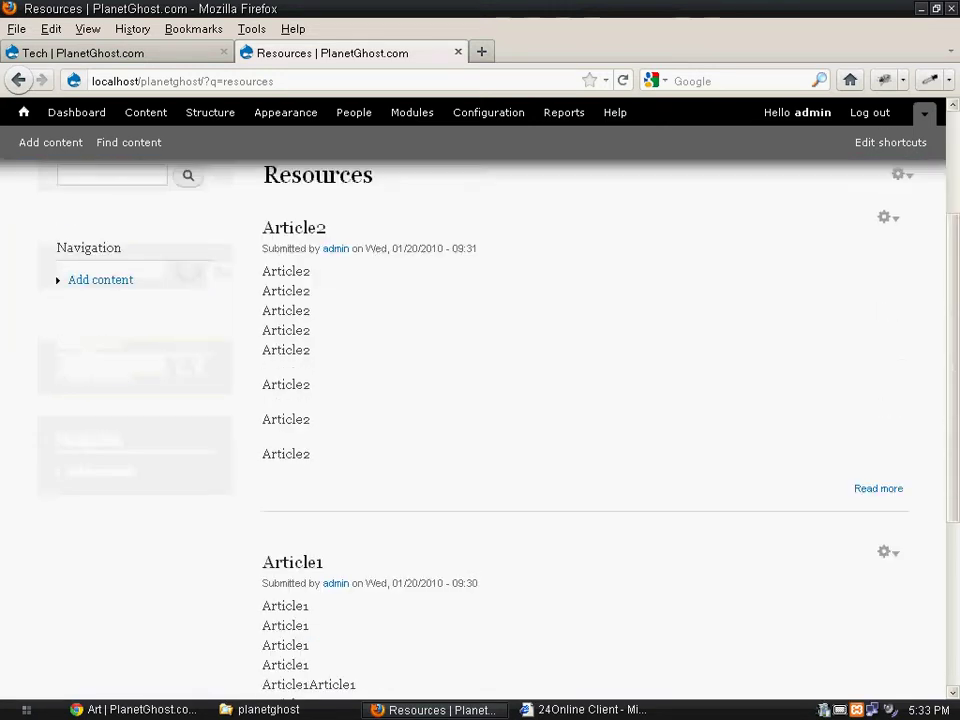
scroll(480, 450, down, 2)
scroll(480, 450, up, 6)
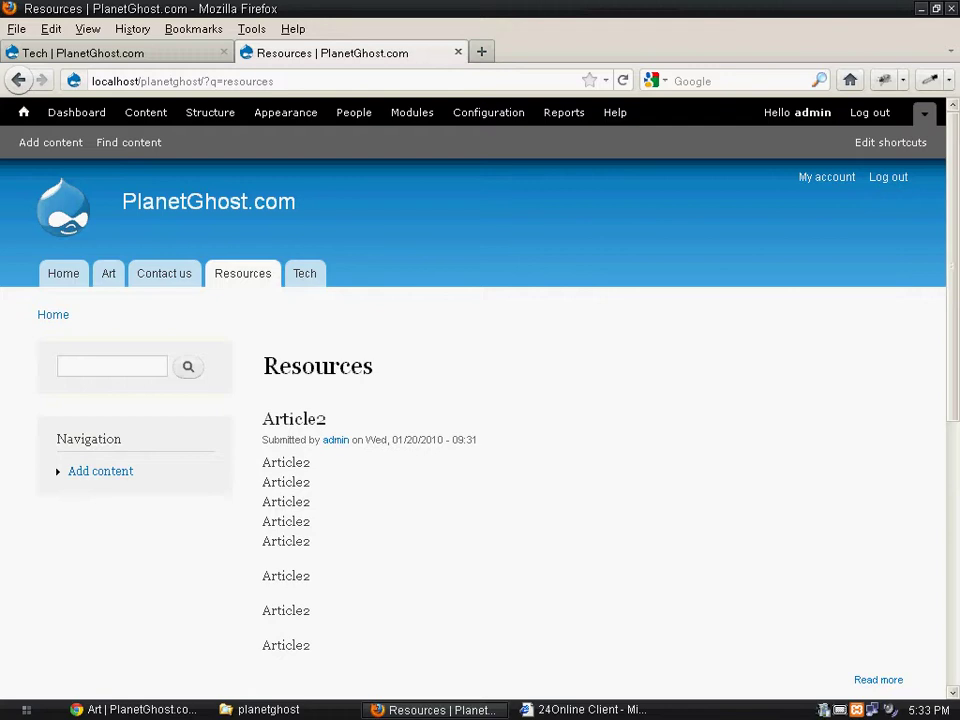
click(304, 273)
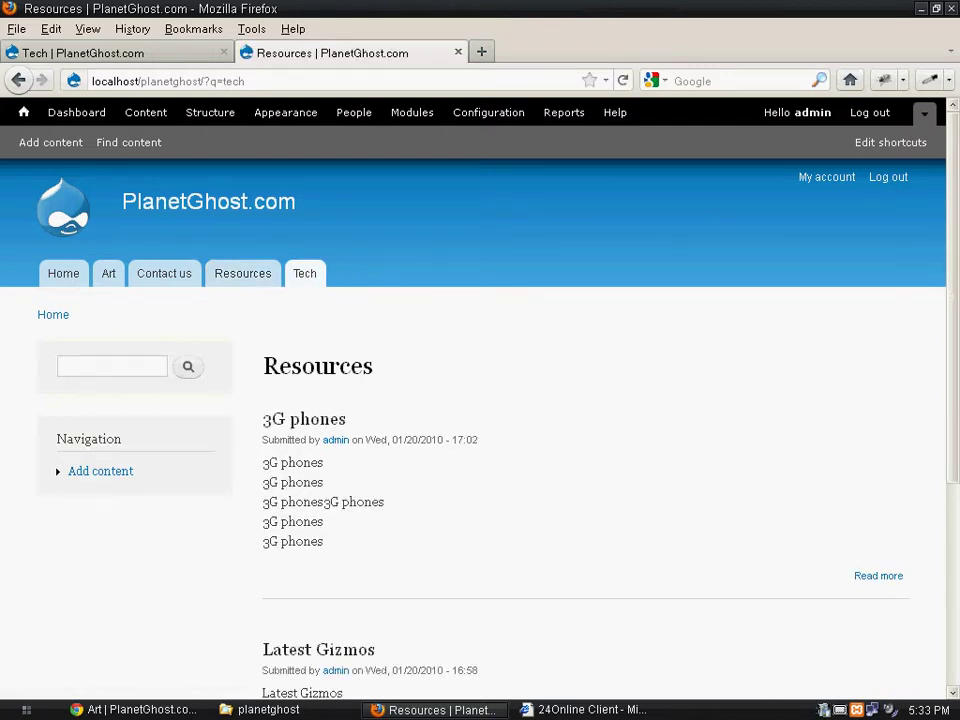
Step: Open the List Articles view editor from the Tech page's gear menu
click(902, 366)
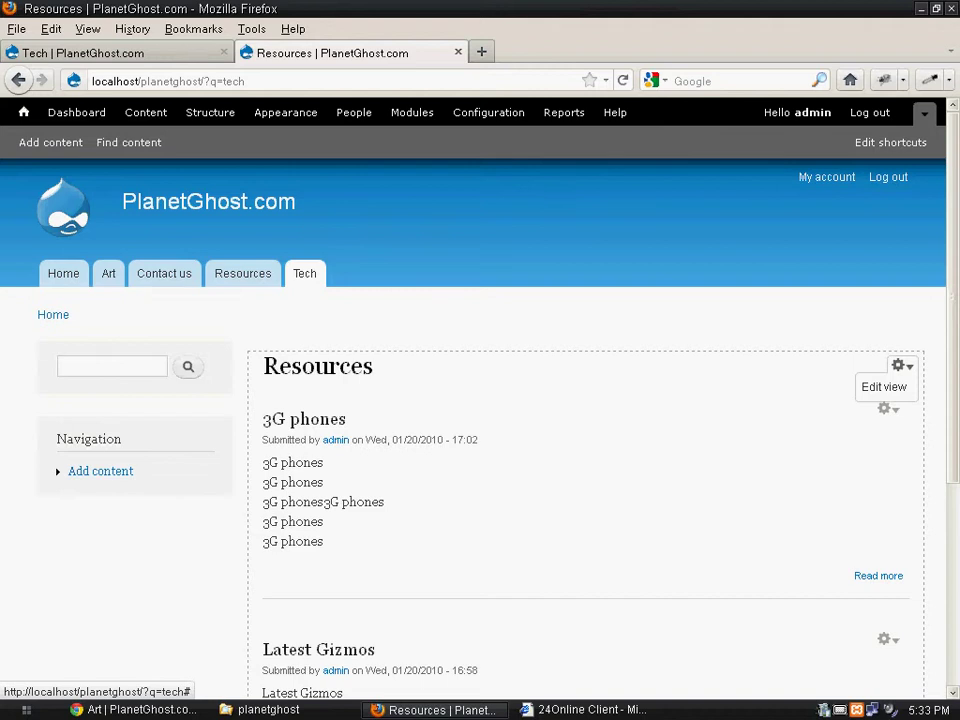
click(884, 387)
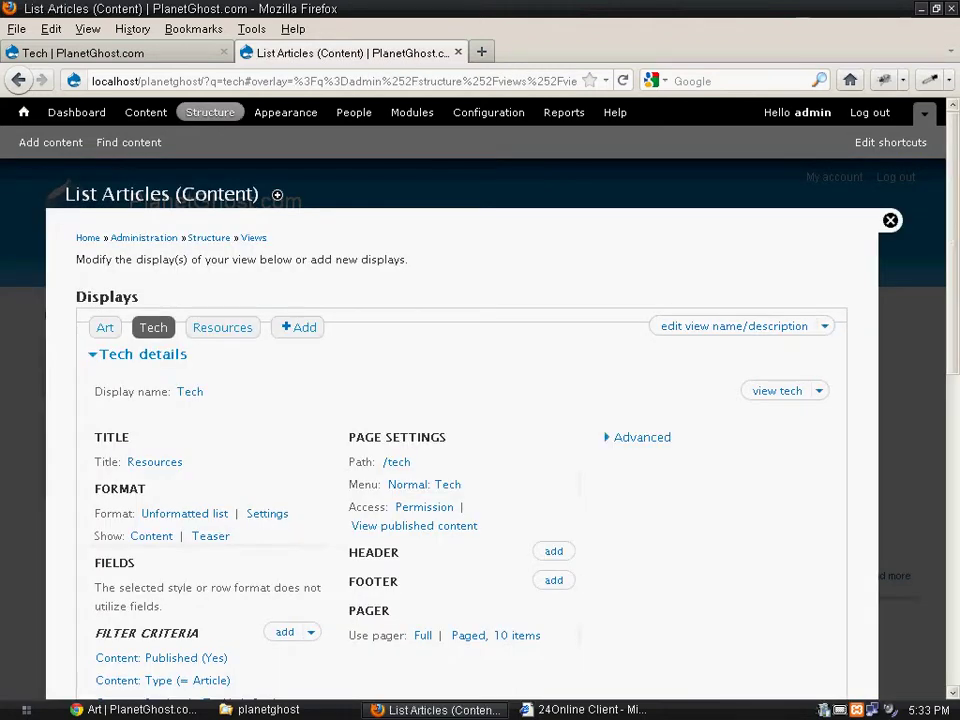
scroll(155, 366, down, 2)
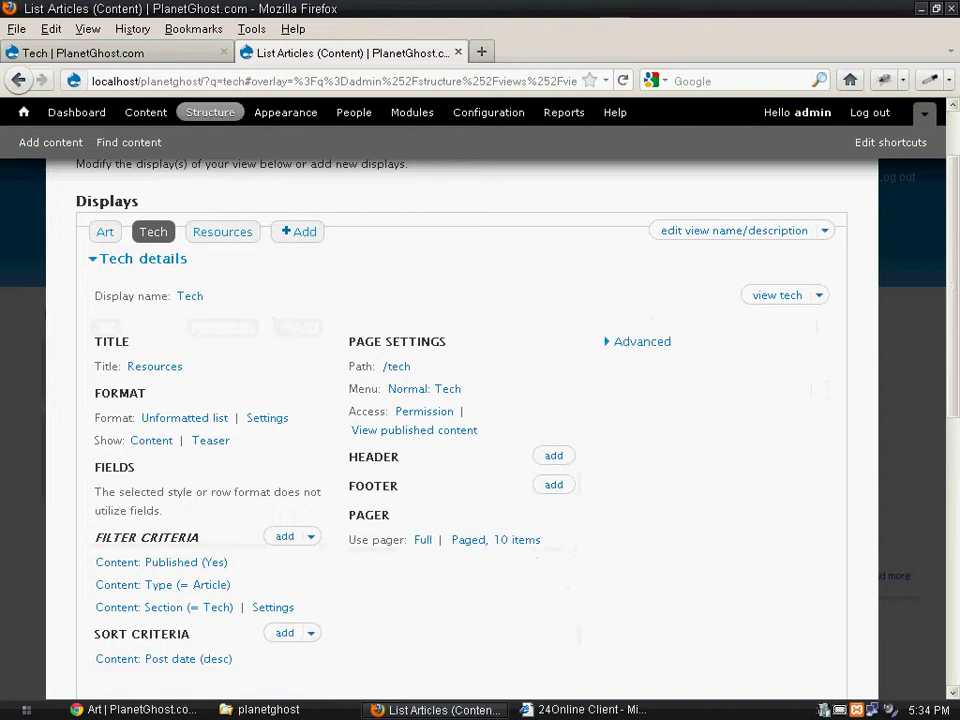
Step: Set the Tech display's title to Tech for this page only and save
click(155, 366)
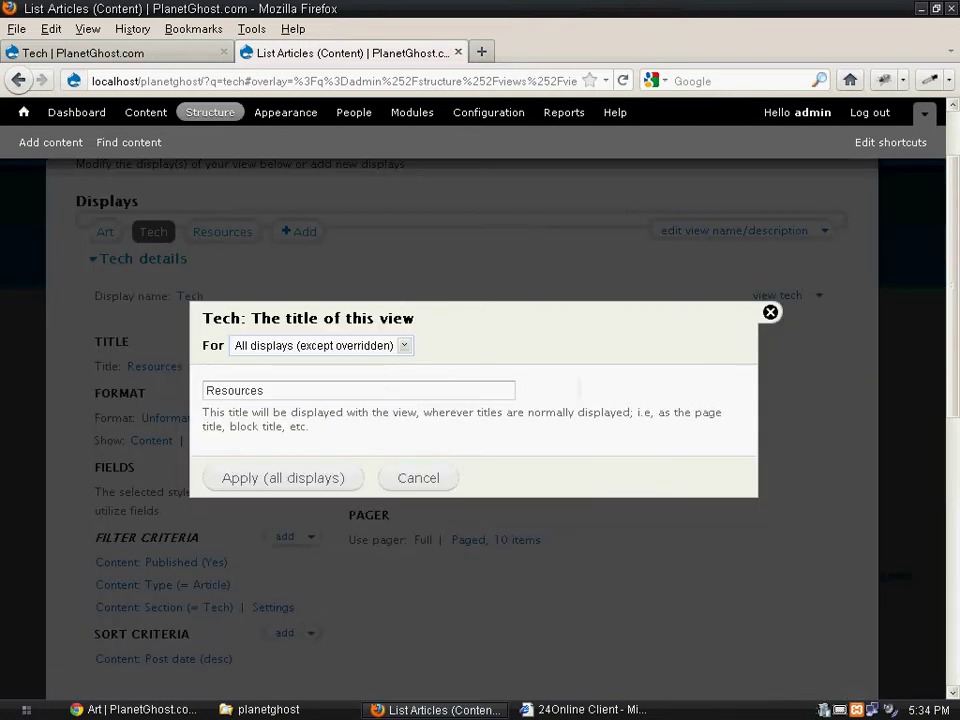
double_click(234, 390)
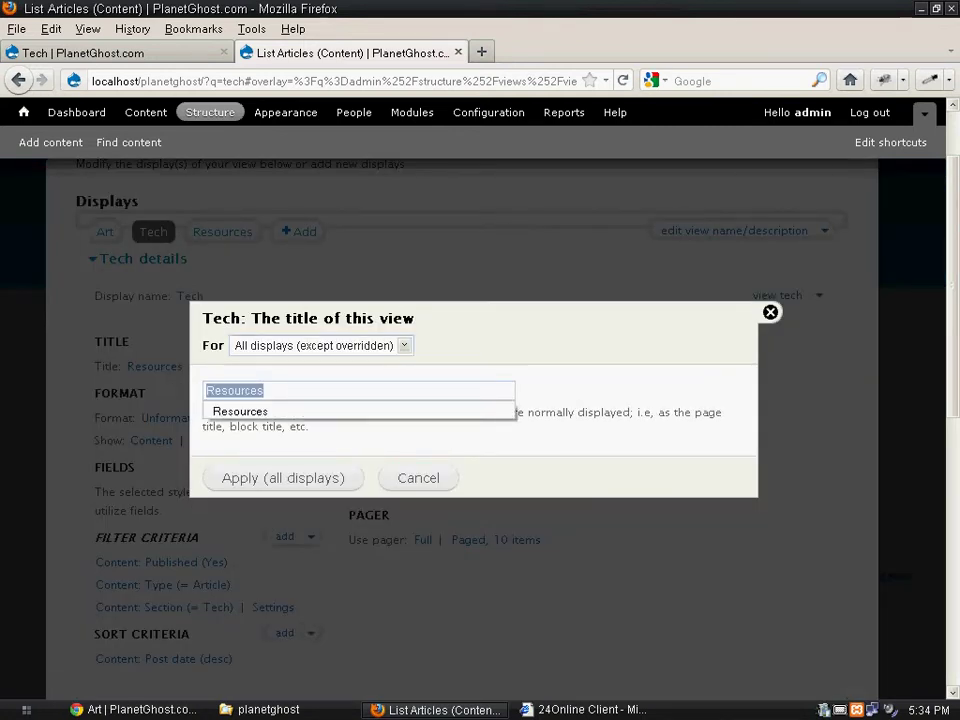
text(R)
key(BackSpace)
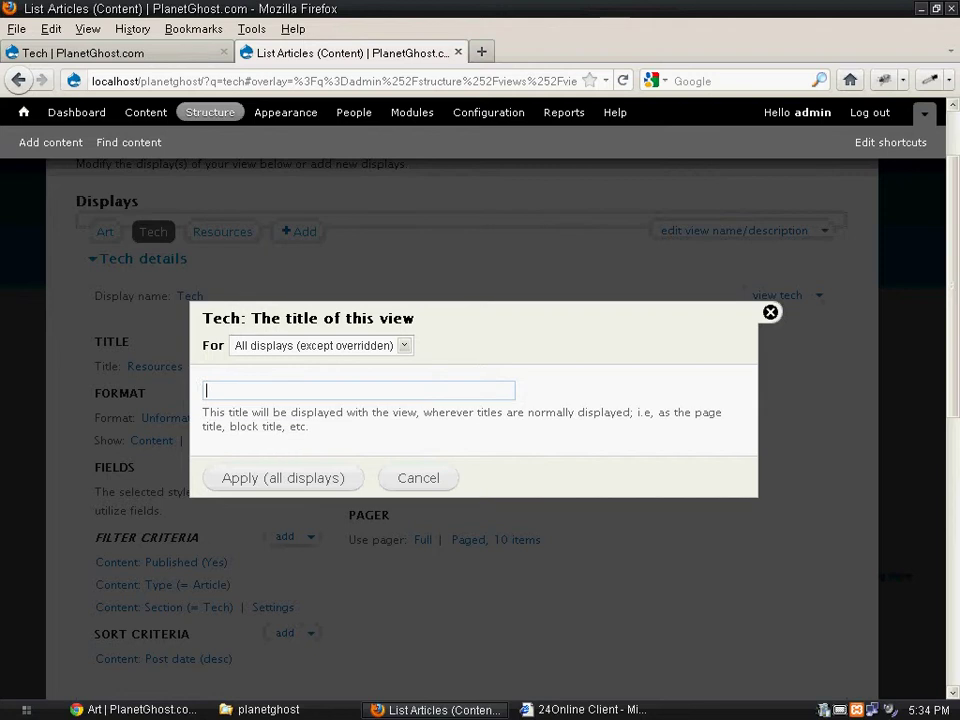
text(Te)
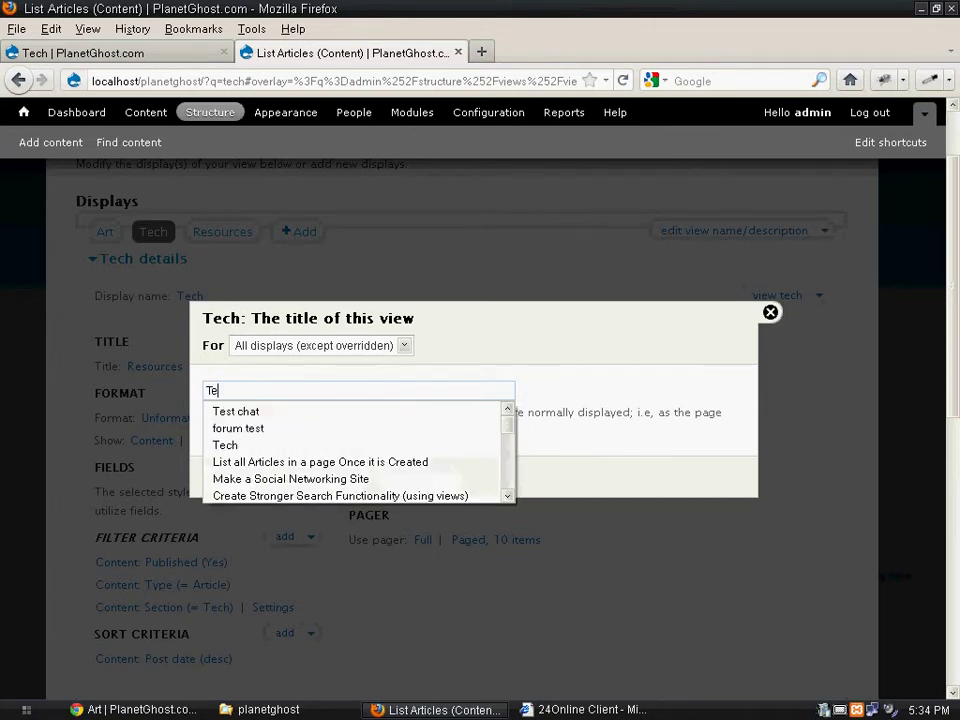
key(Down)
key(Down)
key(Down)
key(Return)
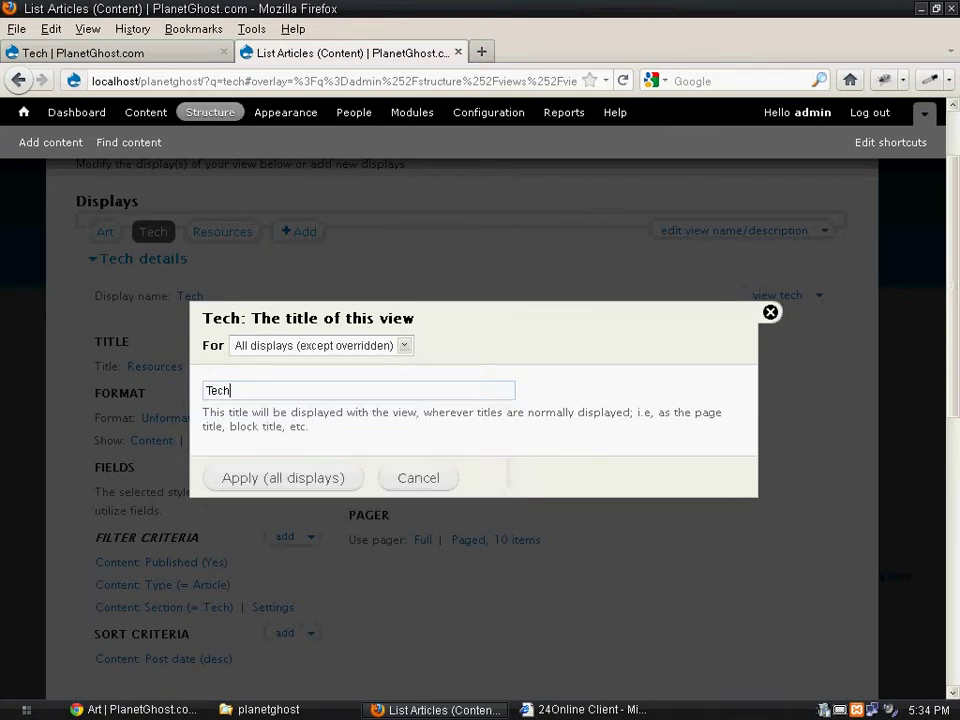
key(alt+Down)
key(Down)
key(Return)
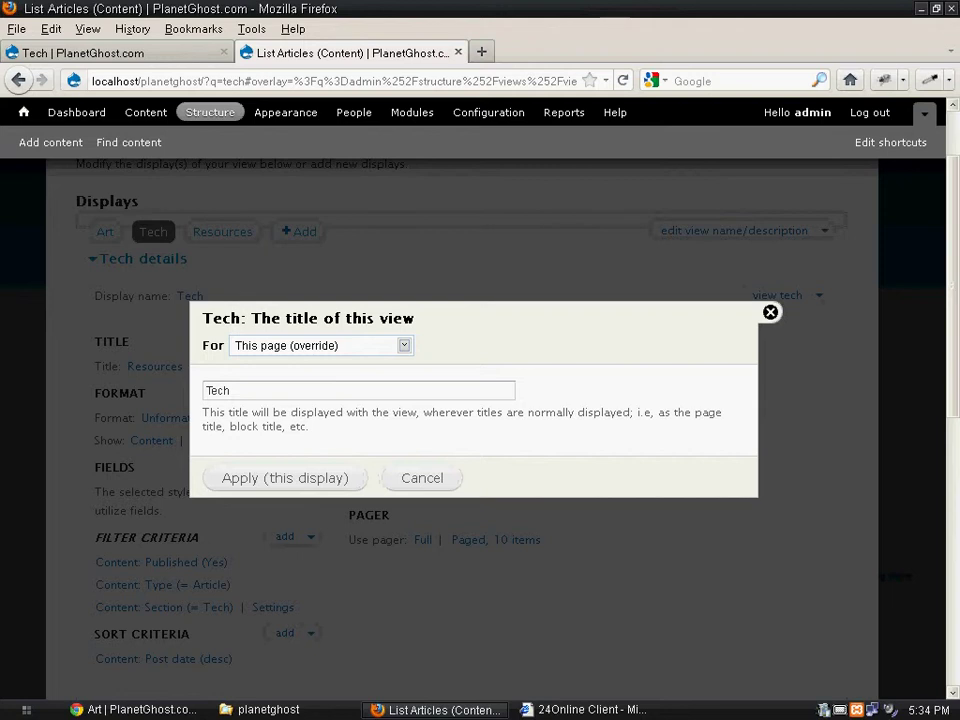
key(Return)
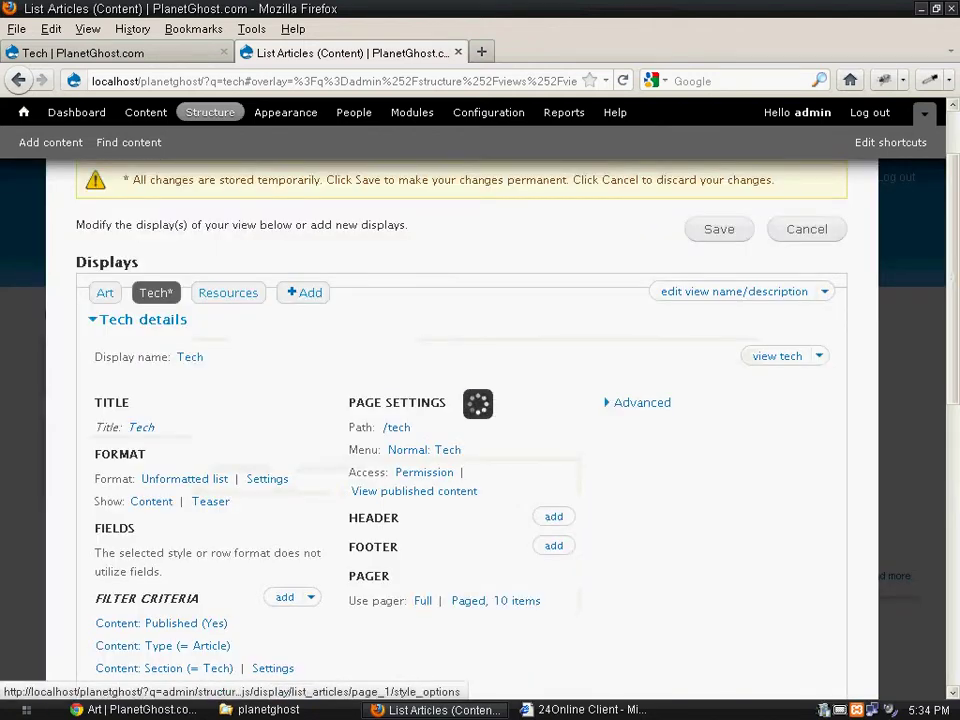
click(717, 234)
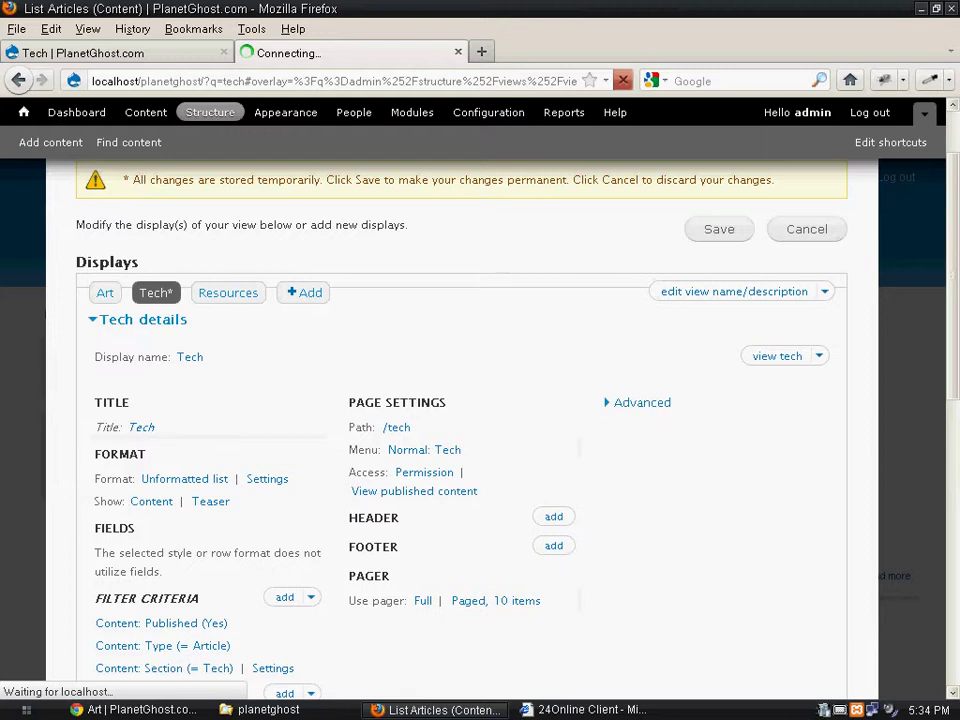
Step: Close the older Tech browser tab and check the Art and Tech pages
click(140, 55)
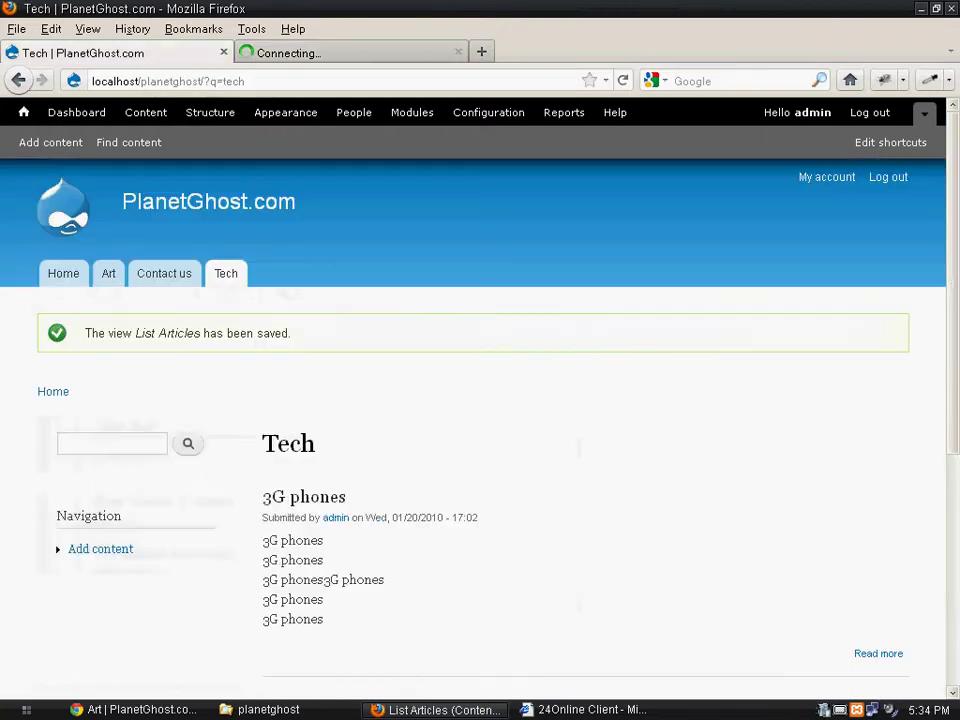
click(224, 52)
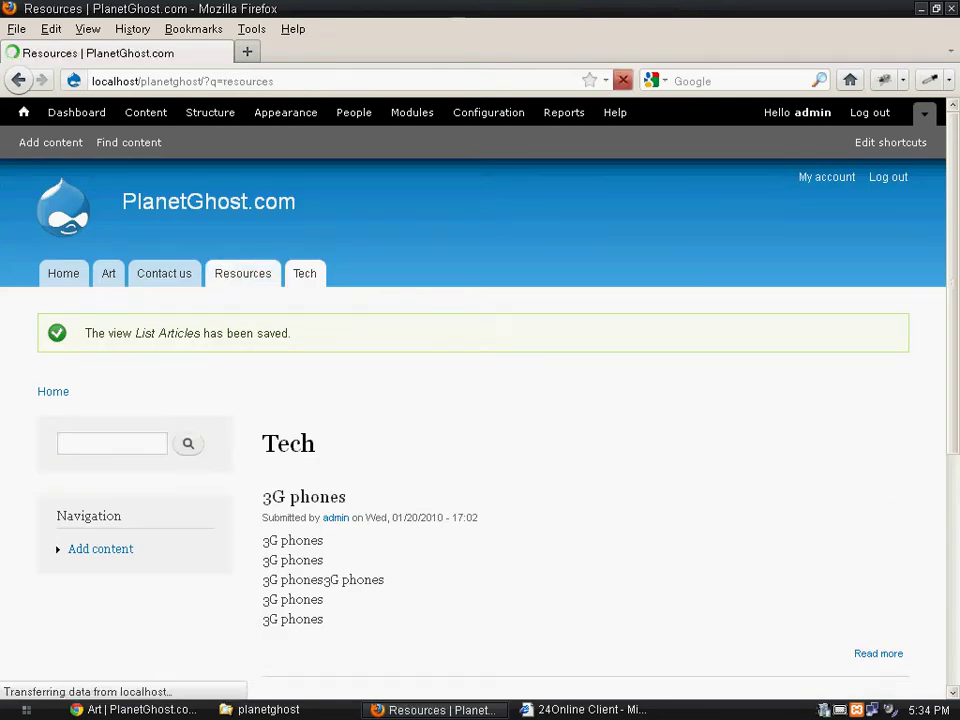
click(108, 273)
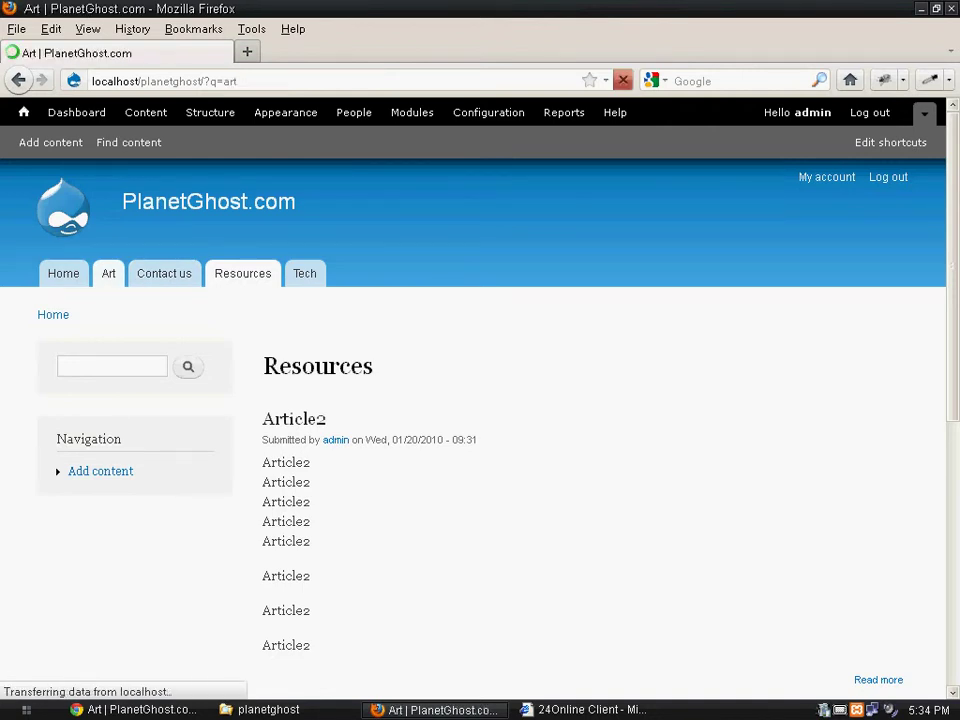
click(304, 273)
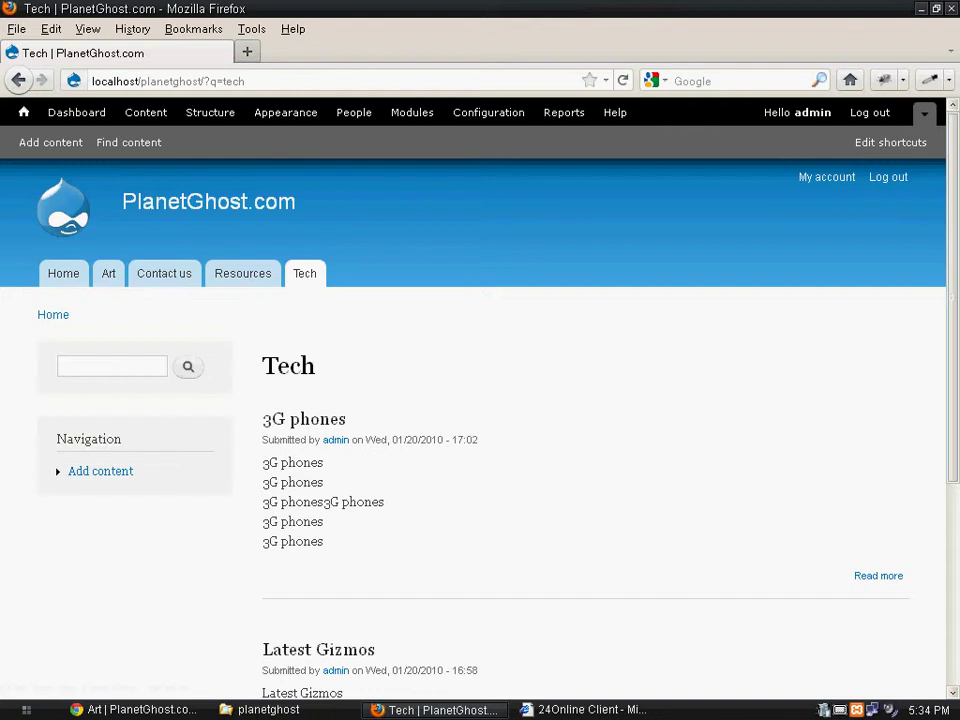
mouse_move(585, 480)
click(898, 366)
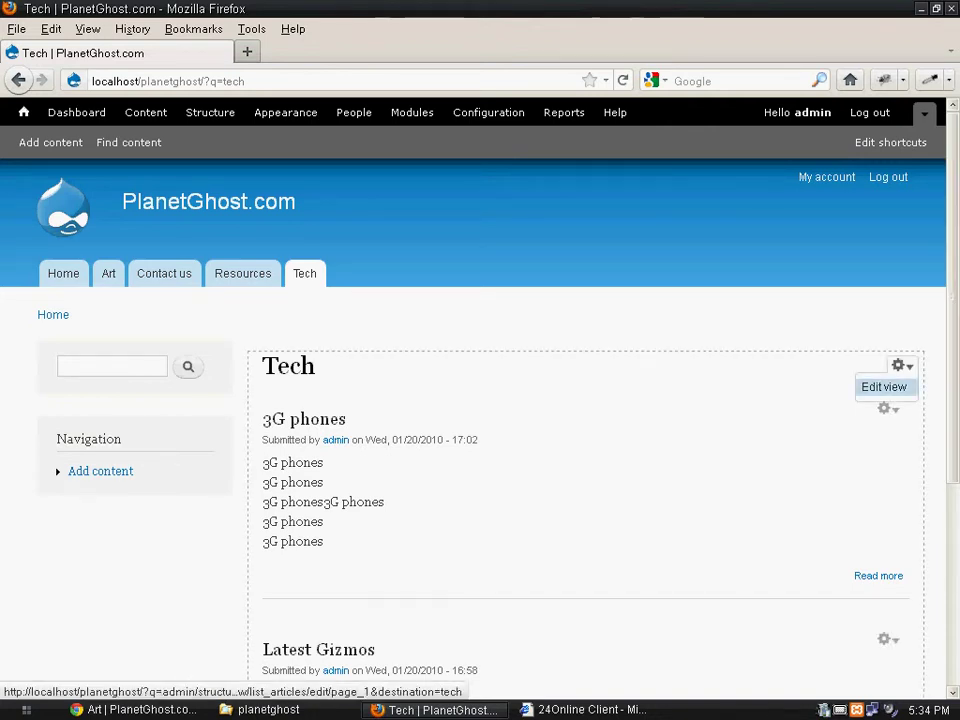
Step: Edit the List Articles view and clone its Resources page display
click(884, 387)
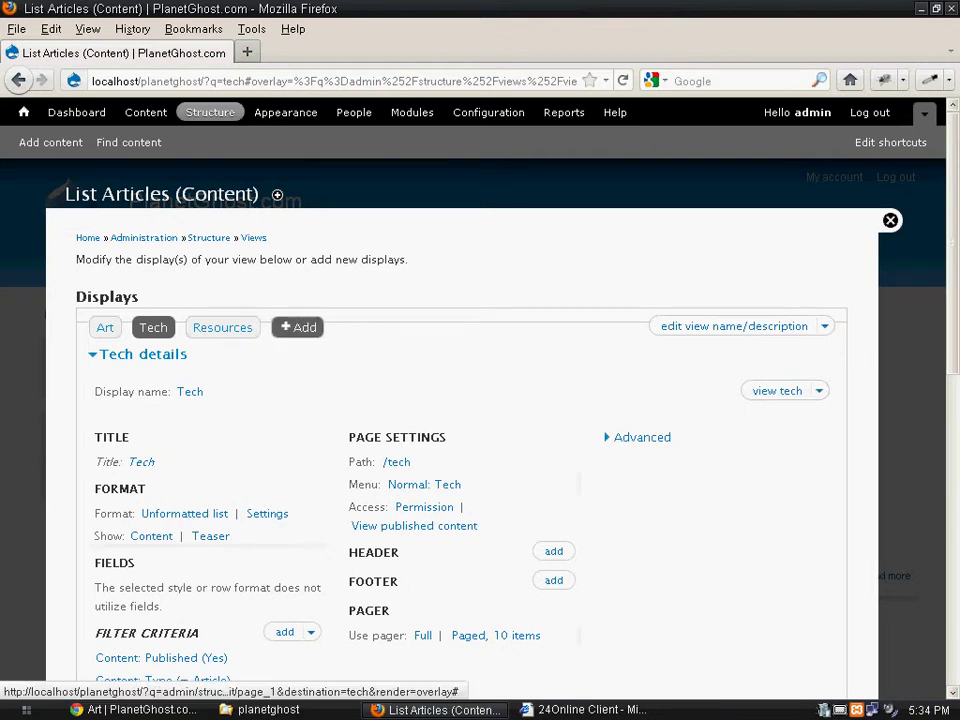
click(222, 327)
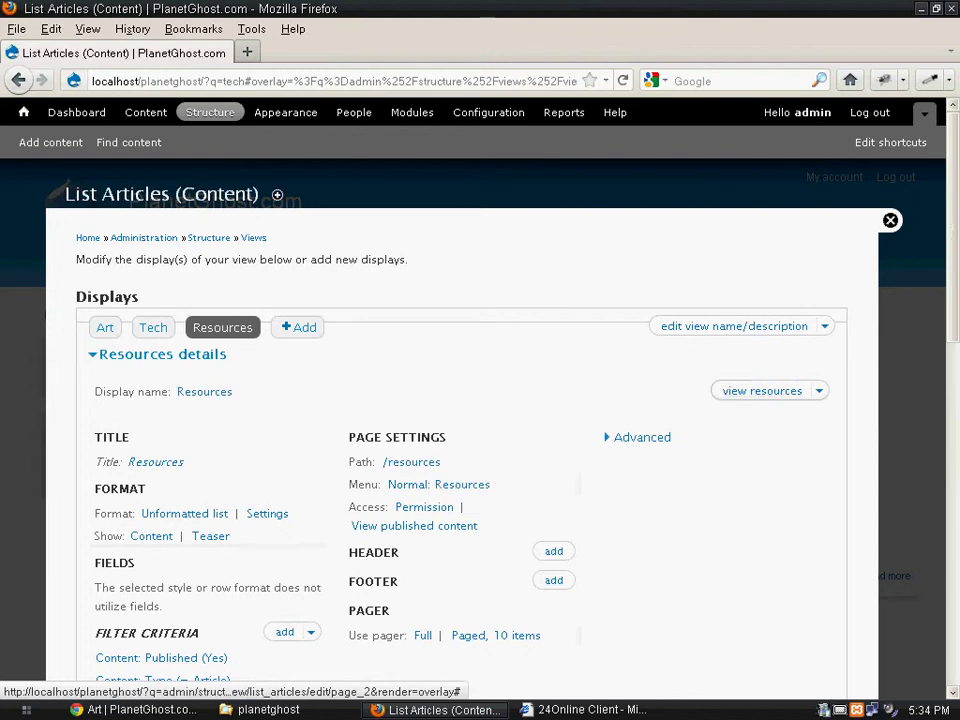
click(819, 391)
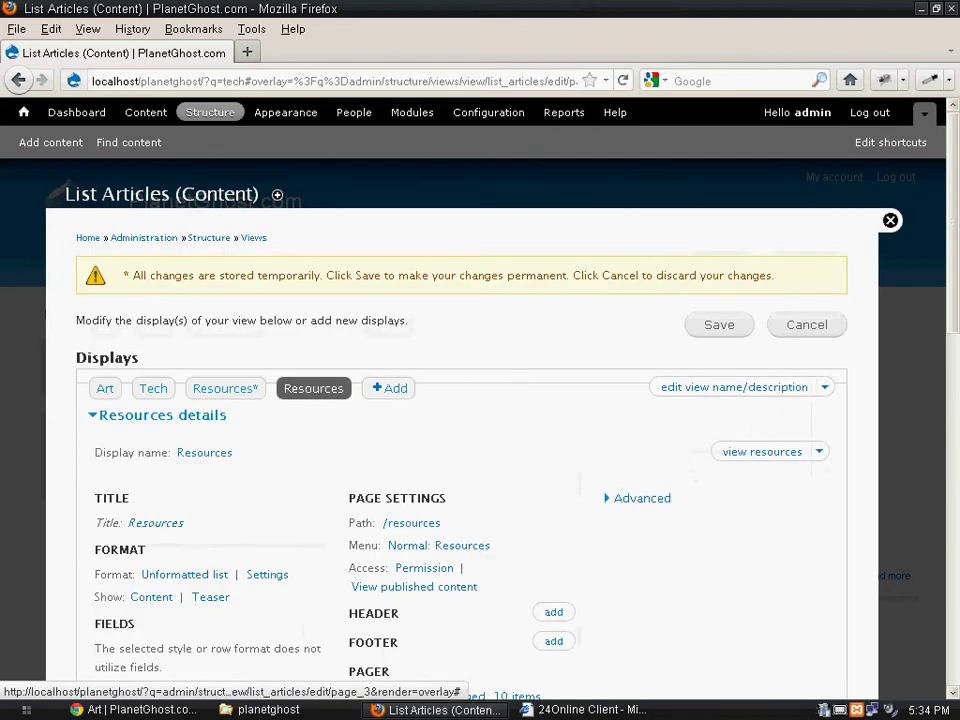
scroll(480, 450, down, 2)
scroll(480, 450, down, 2)
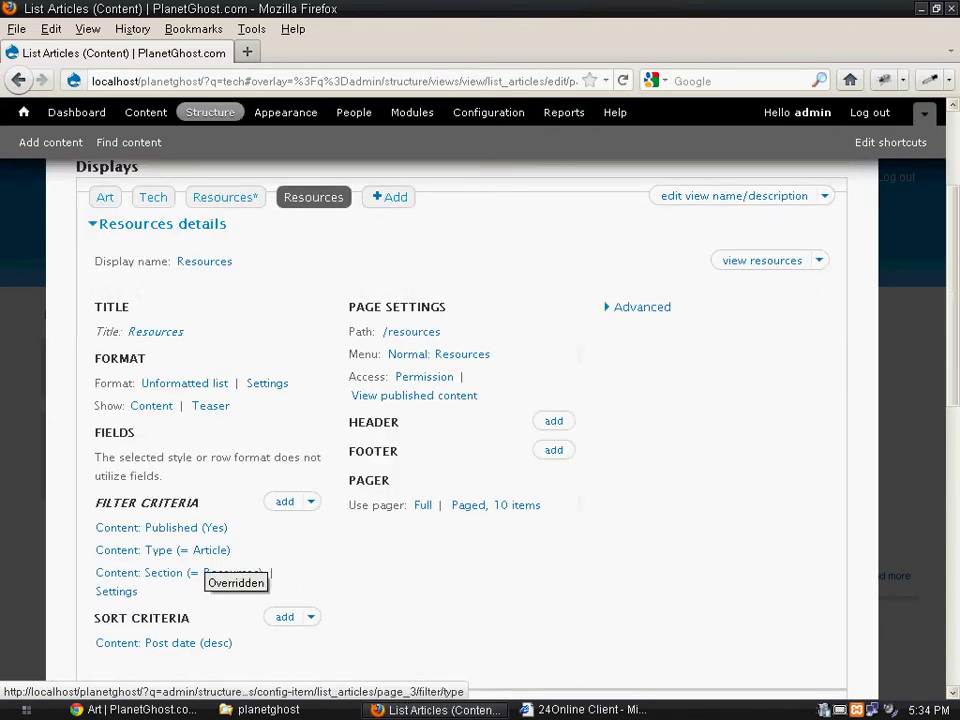
Step: Filter the copied display to the Shopping section and start retitling it Shopping
click(236, 573)
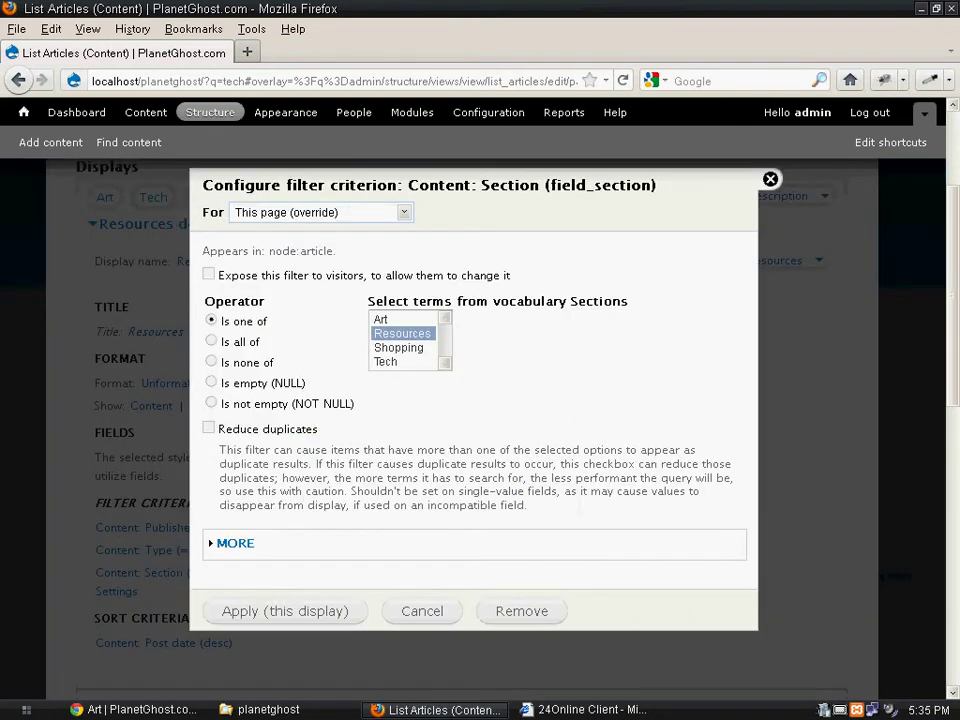
key(Down)
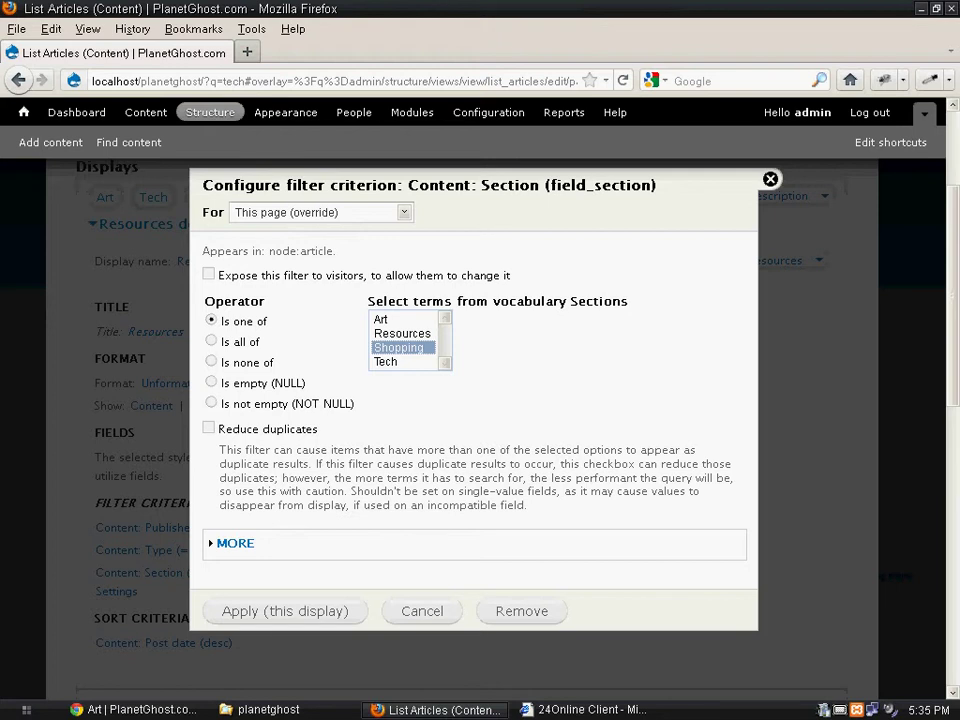
key(Return)
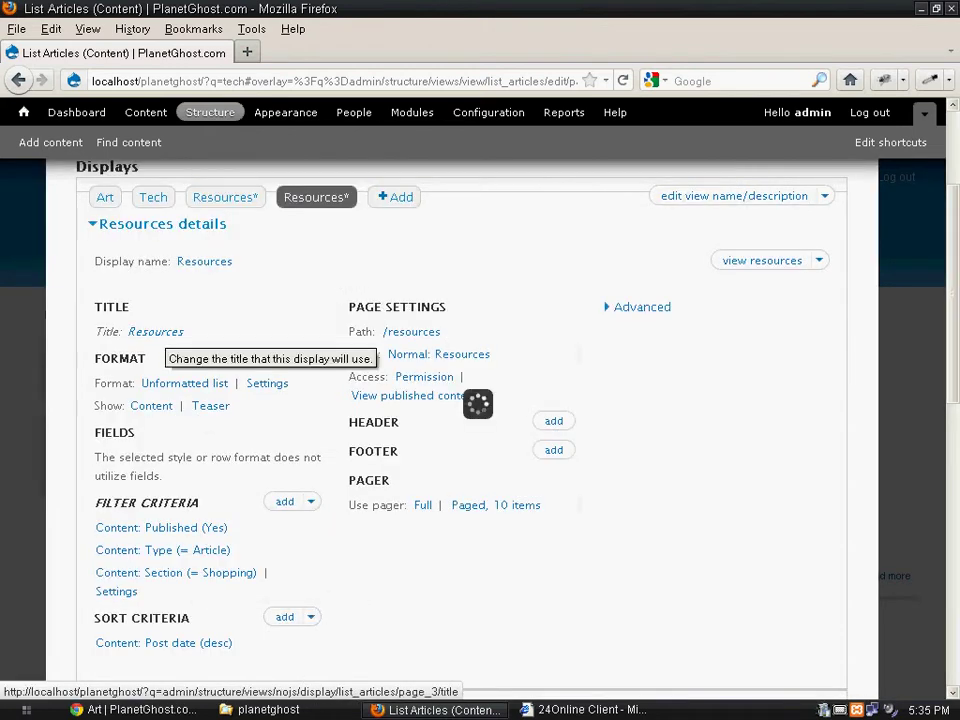
key(ctrl+a)
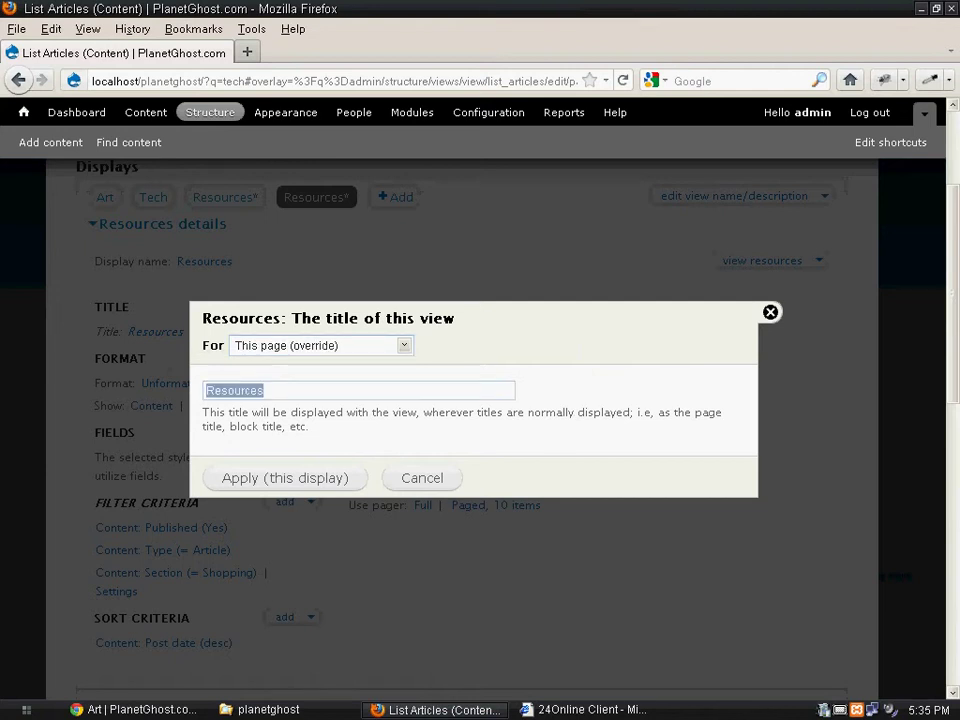
text(sh)
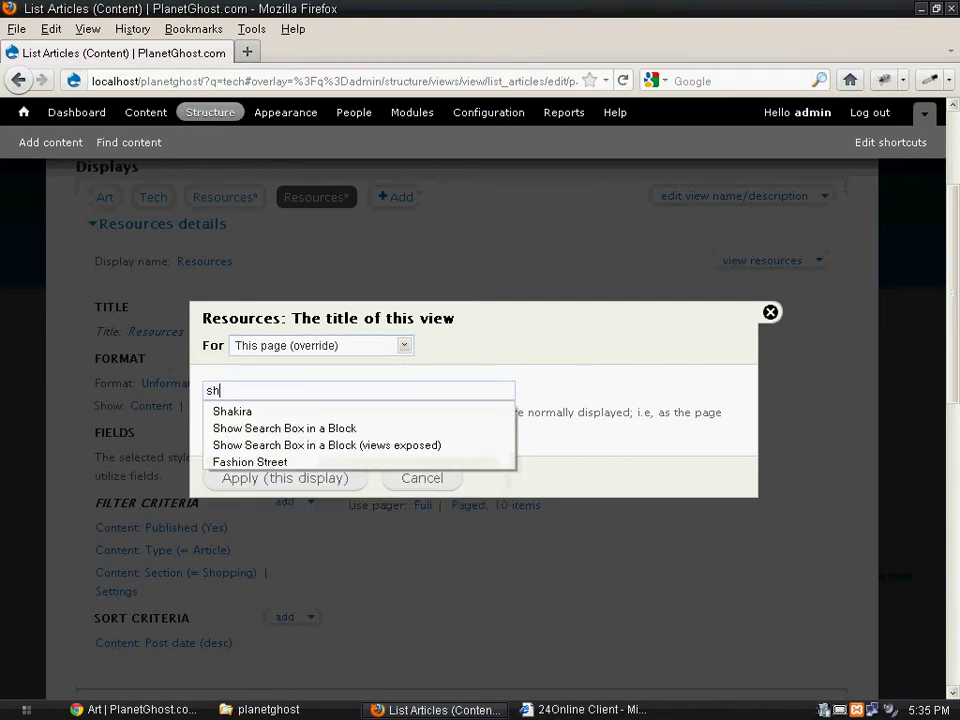
text(opping)
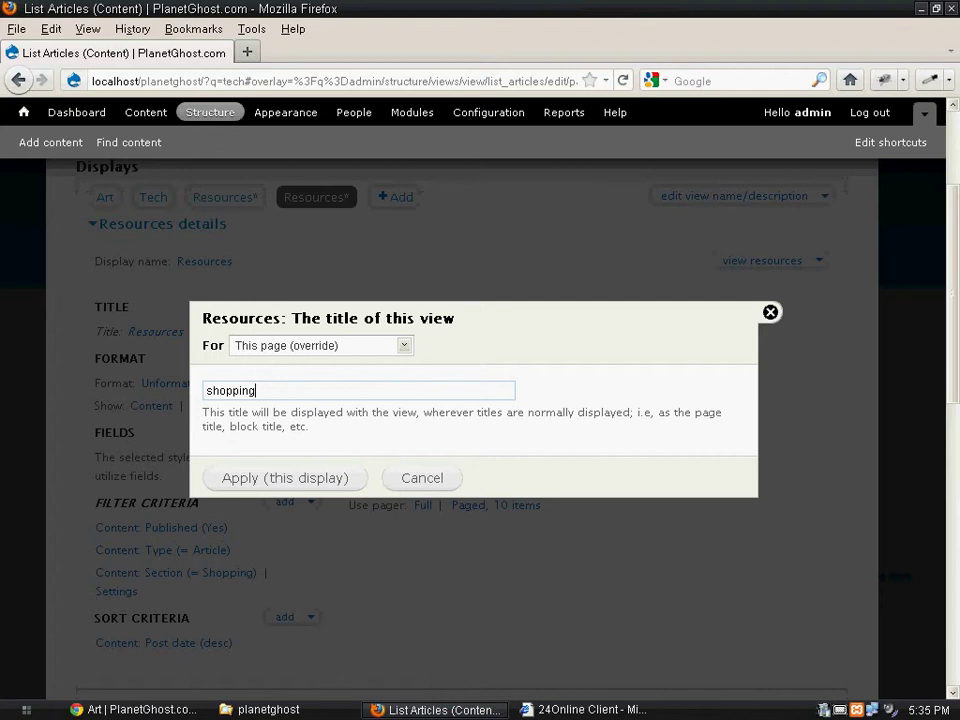
text(S)
Step: Apply the Shopping title, set path /shopping, and name the menu entry Shopping
click(225, 477)
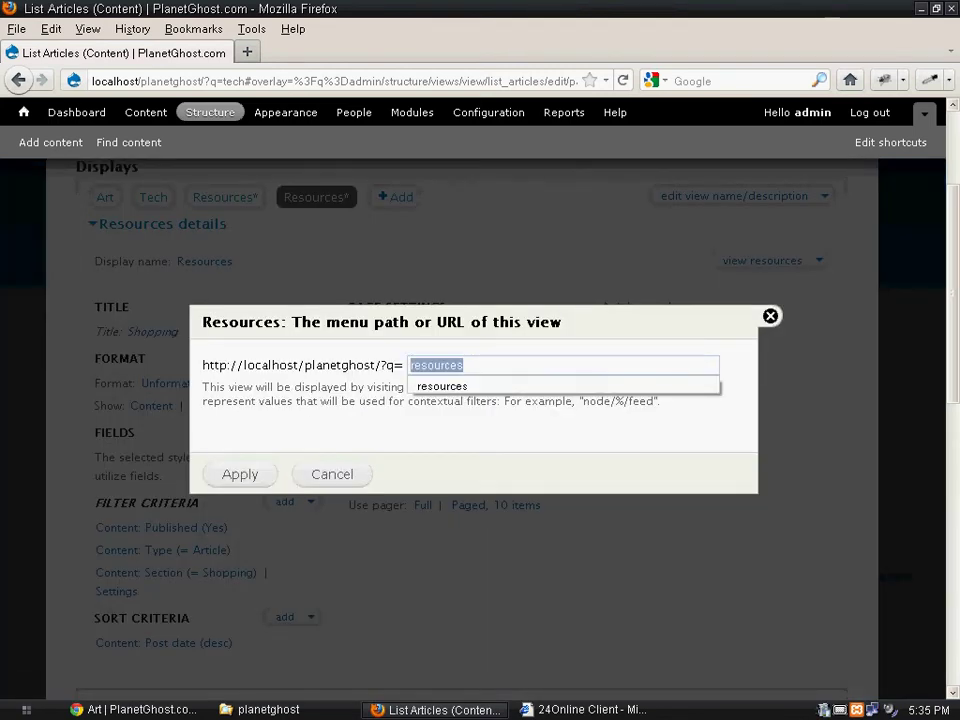
text(shoppi)
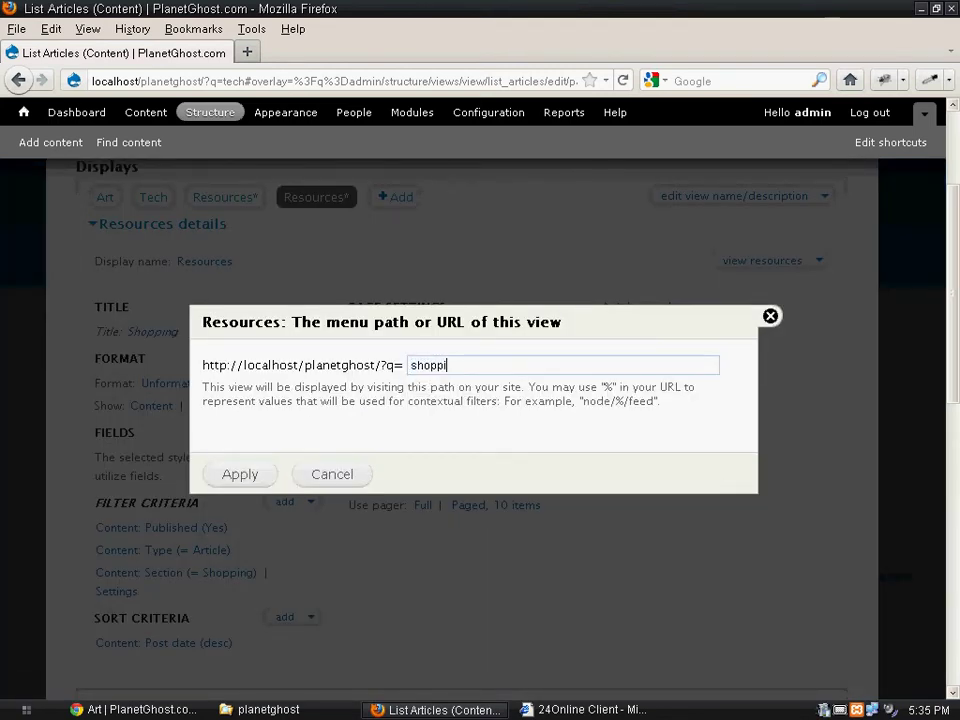
text(ng)
key(Return)
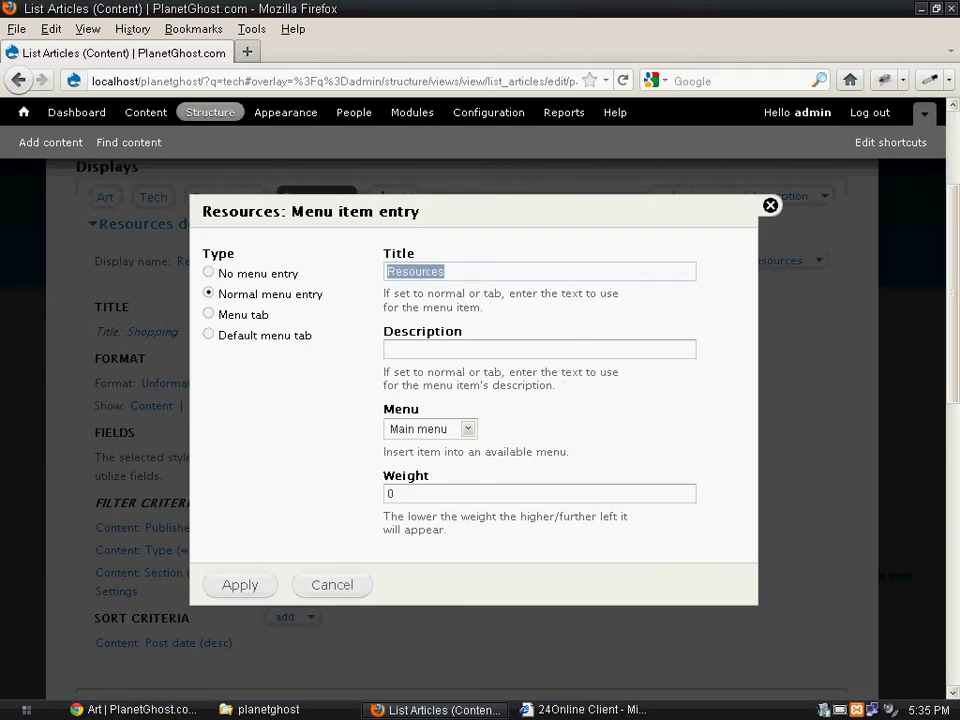
text(Shopping)
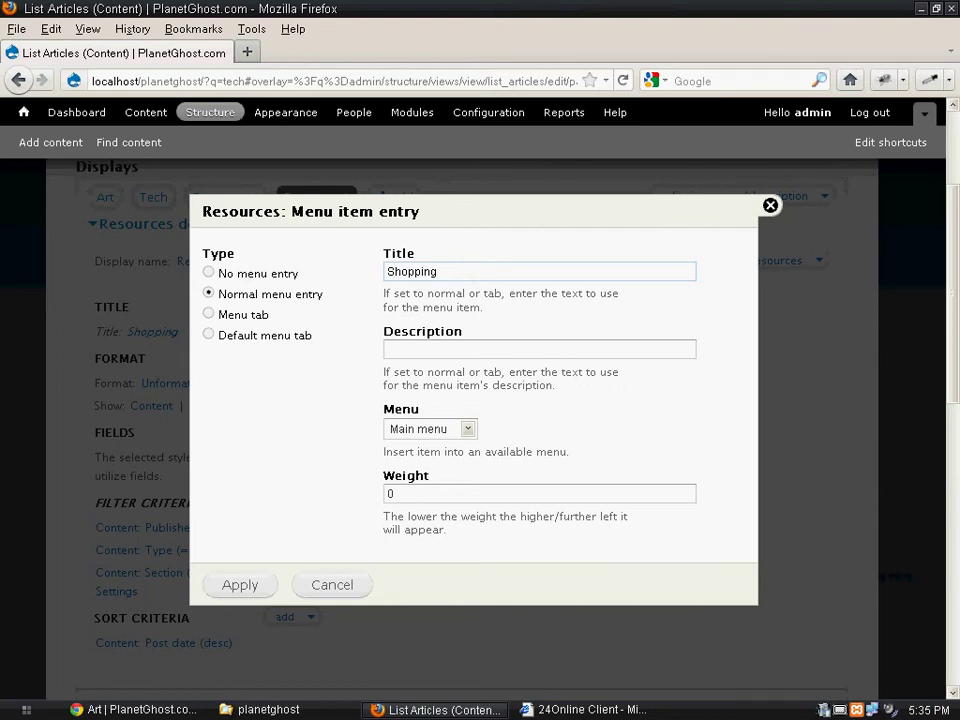
click(252, 592)
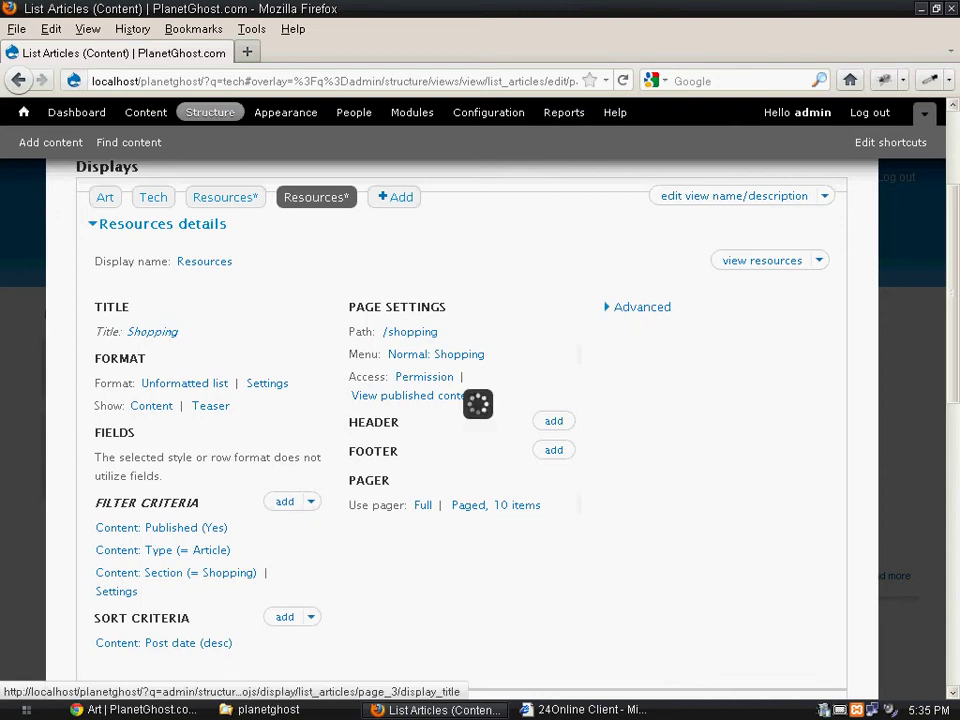
Step: Change the cloned display's name from Resources to Shopping and save the List Articles view
click(204, 261)
double_click(234, 359)
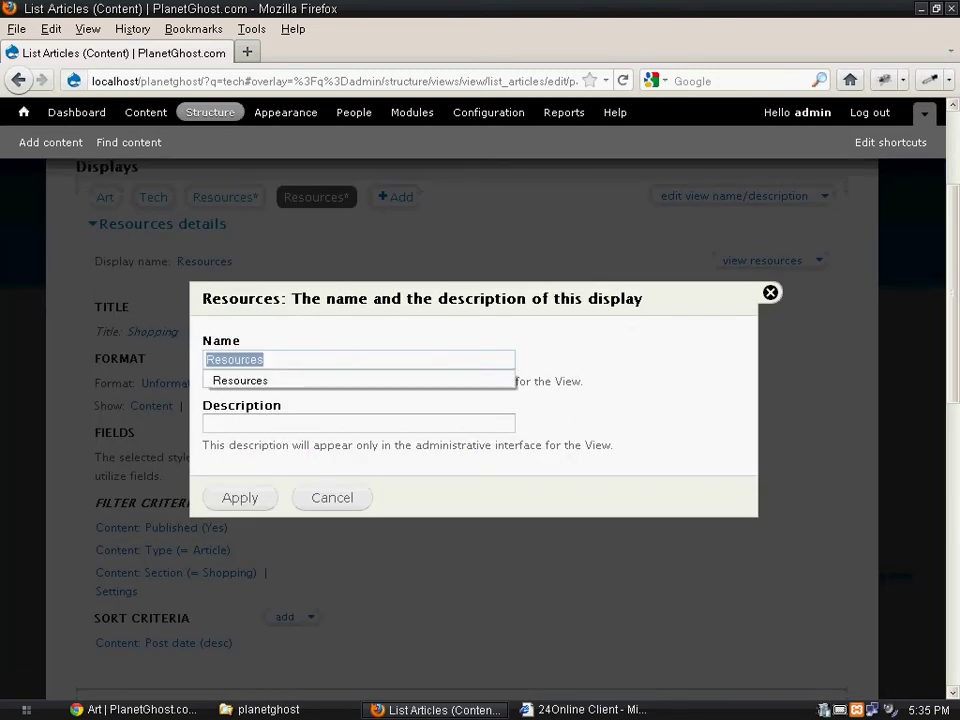
text(Sh)
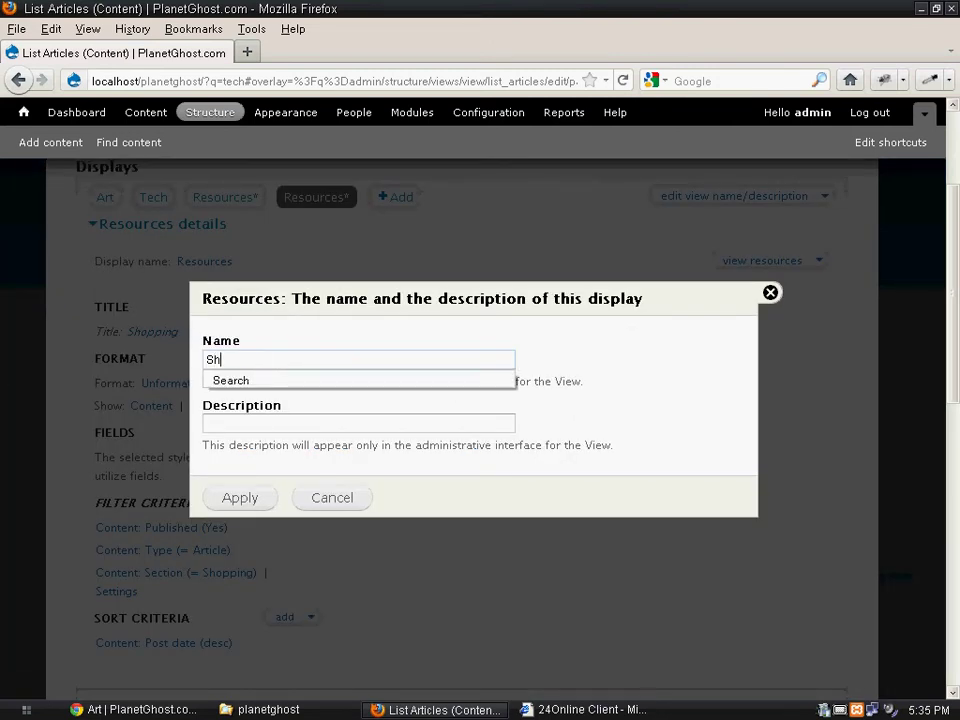
text(opping)
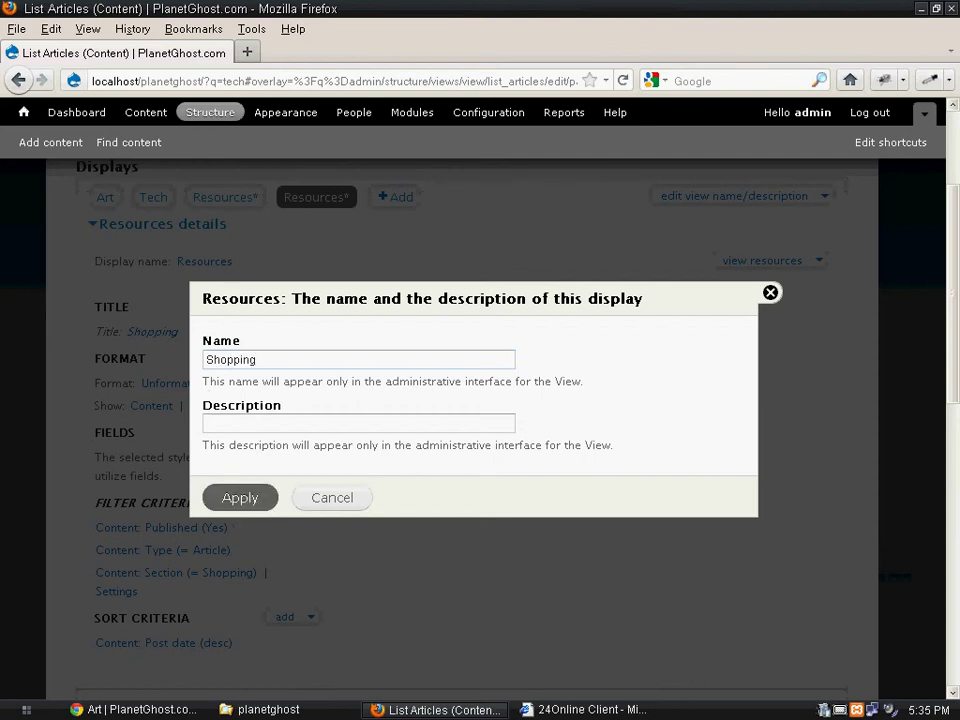
click(268, 510)
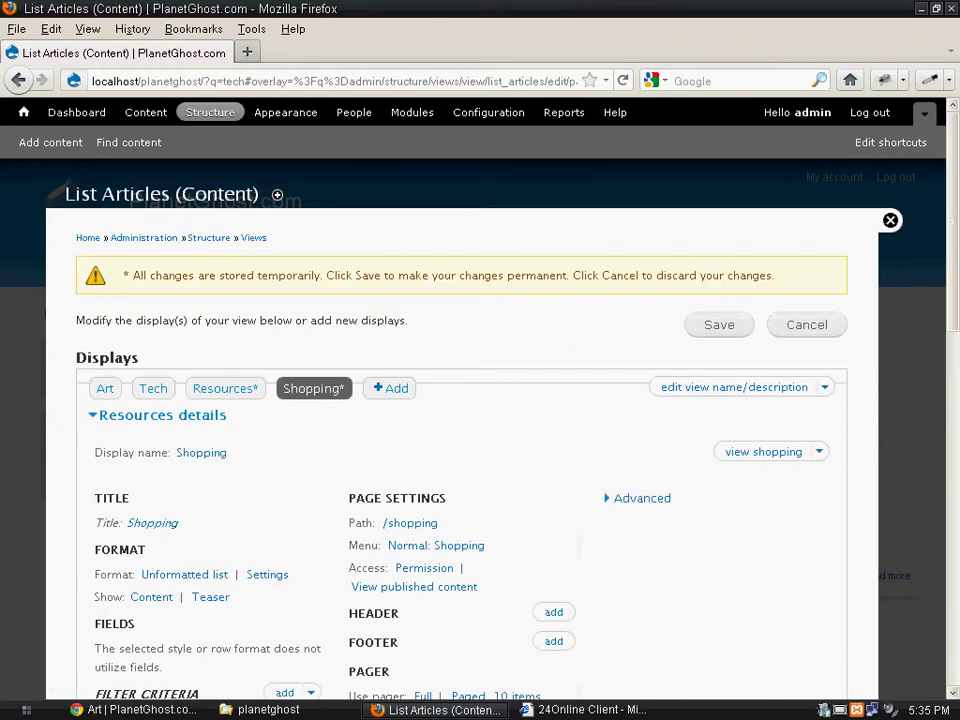
click(719, 324)
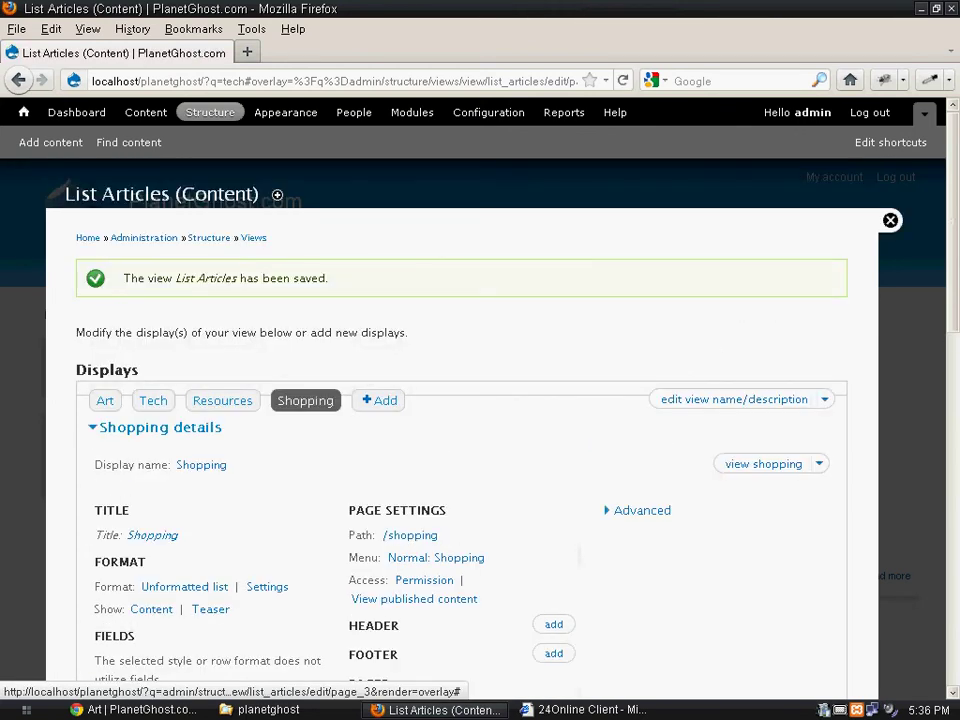
Step: Open the front page in a new tab and browse the Tech, Shopping and Resources pages
middle_click(23, 112)
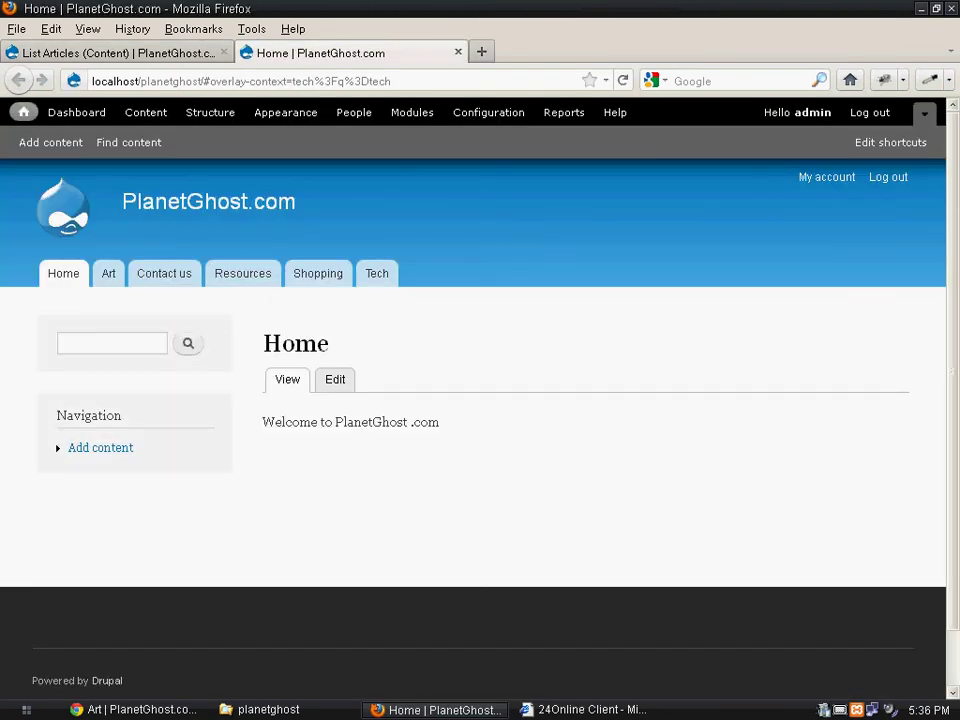
click(377, 274)
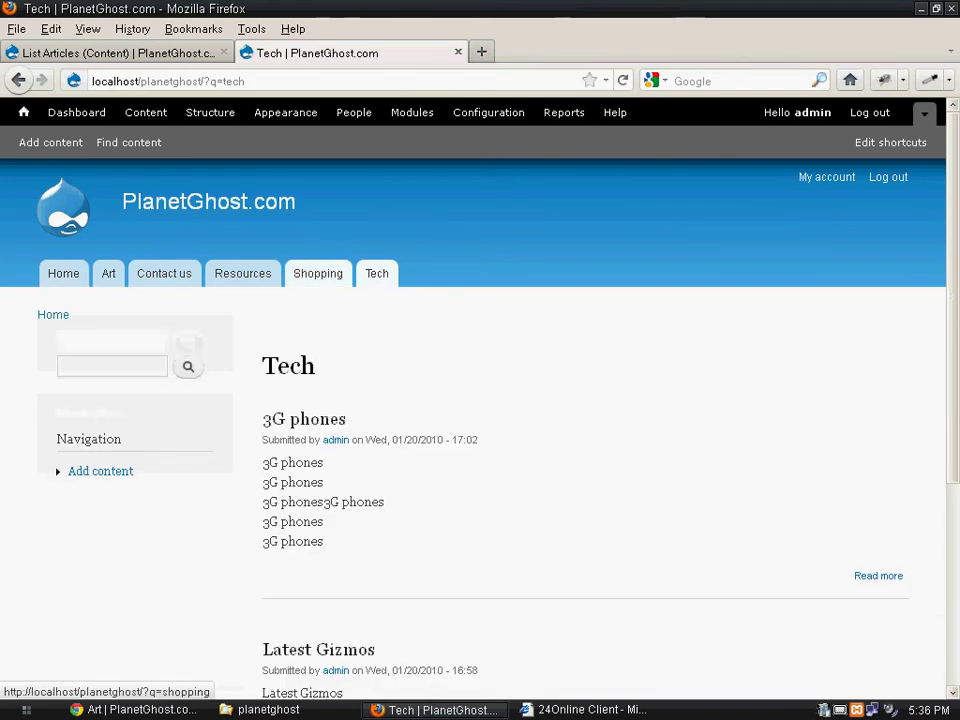
click(318, 274)
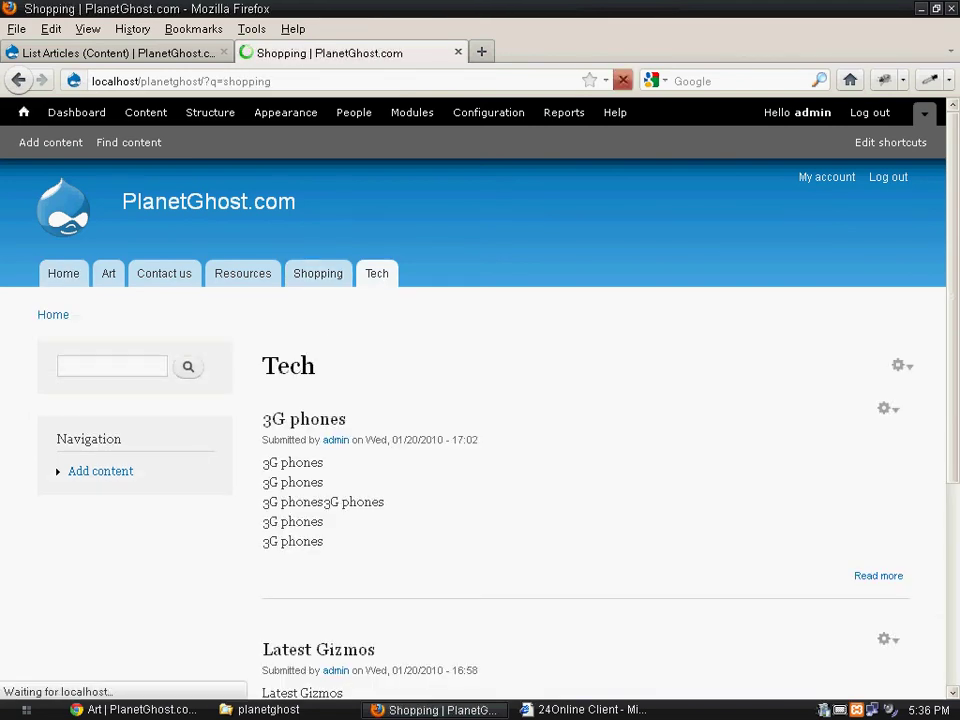
scroll(480, 400, down, 2)
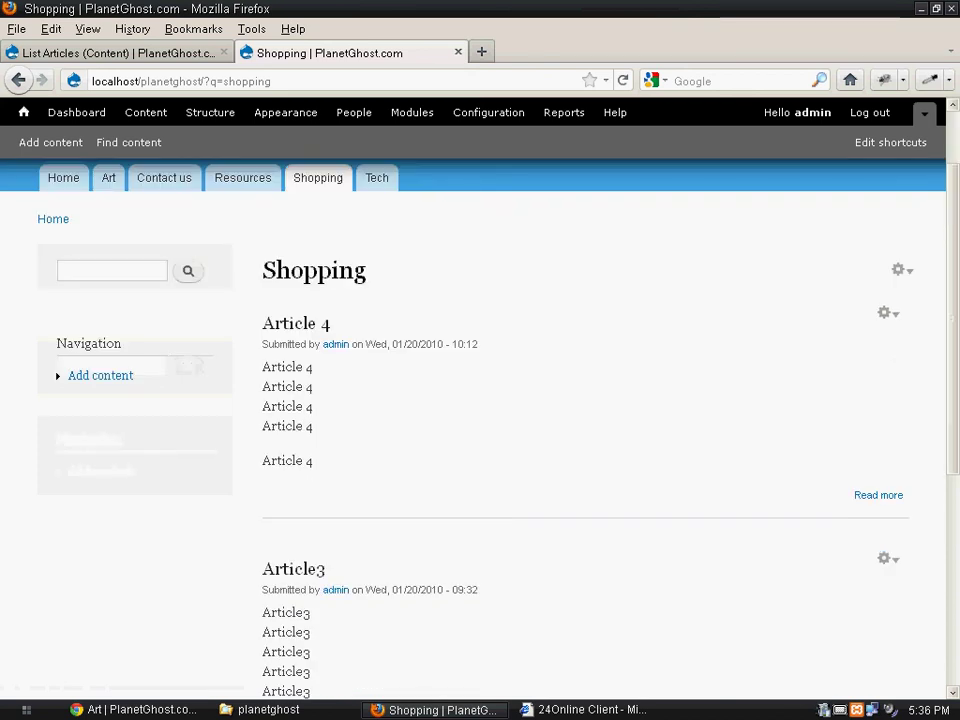
scroll(480, 400, up, 2)
scroll(480, 400, down, 4)
scroll(480, 400, up, 4)
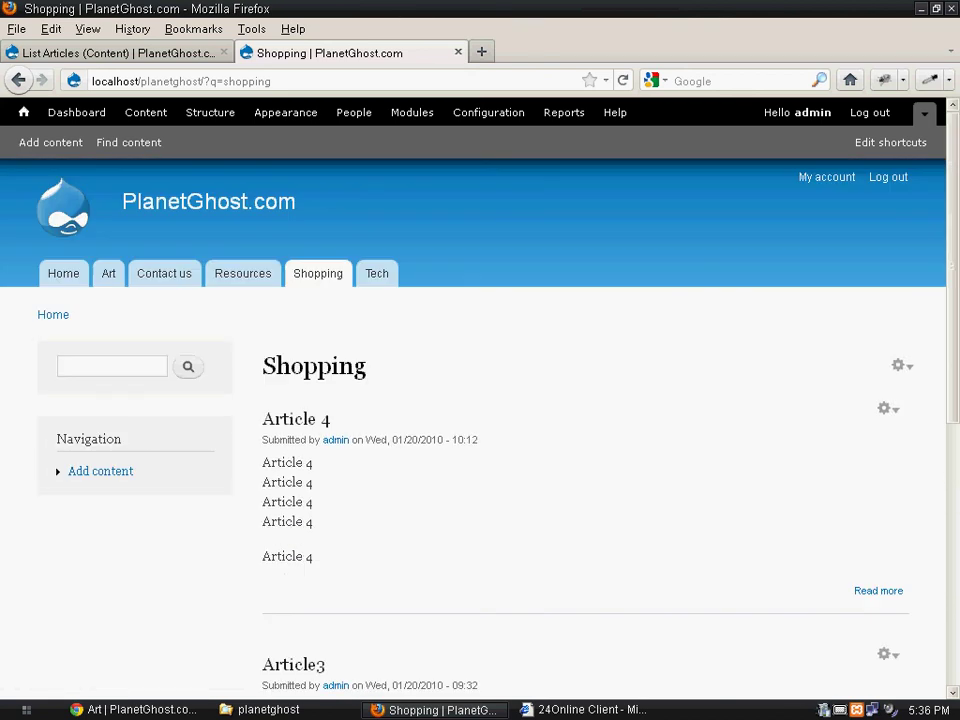
click(242, 273)
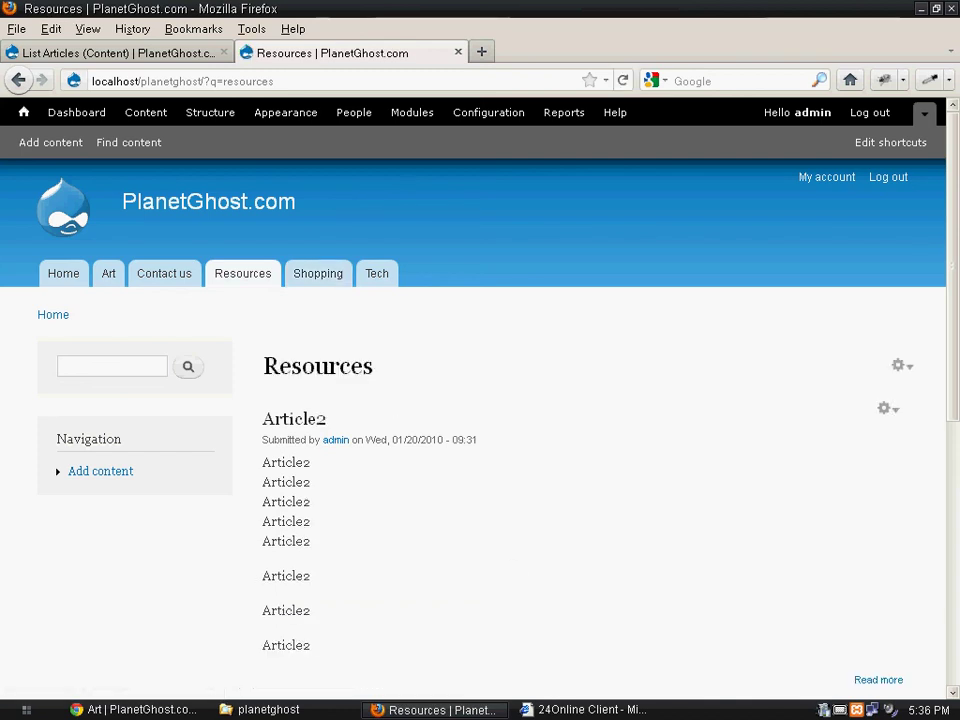
scroll(480, 450, down, 2)
scroll(480, 450, up, 2)
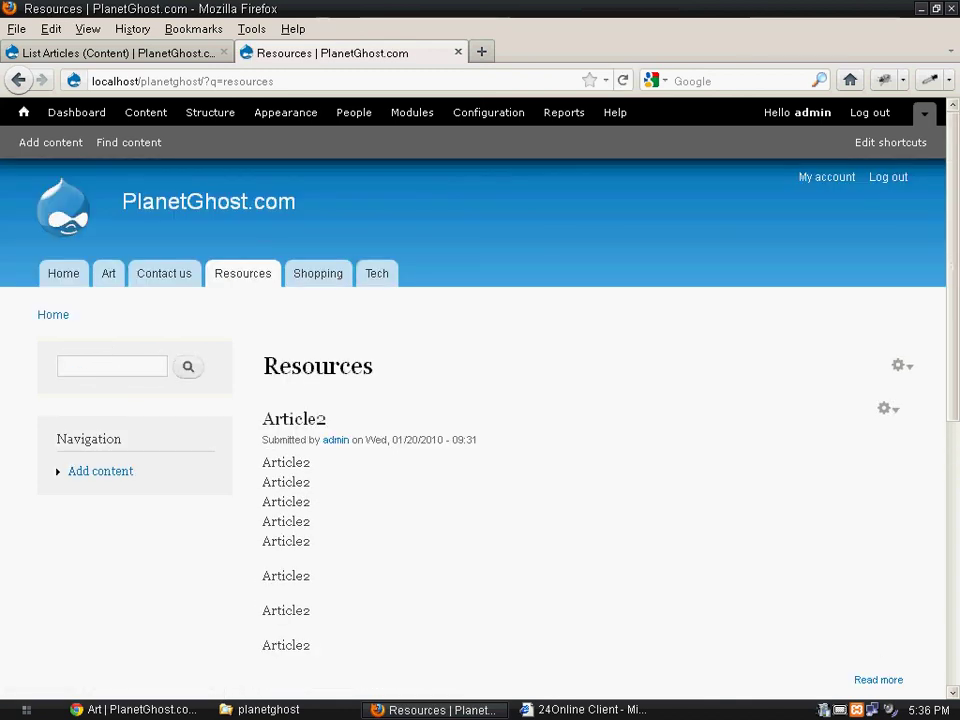